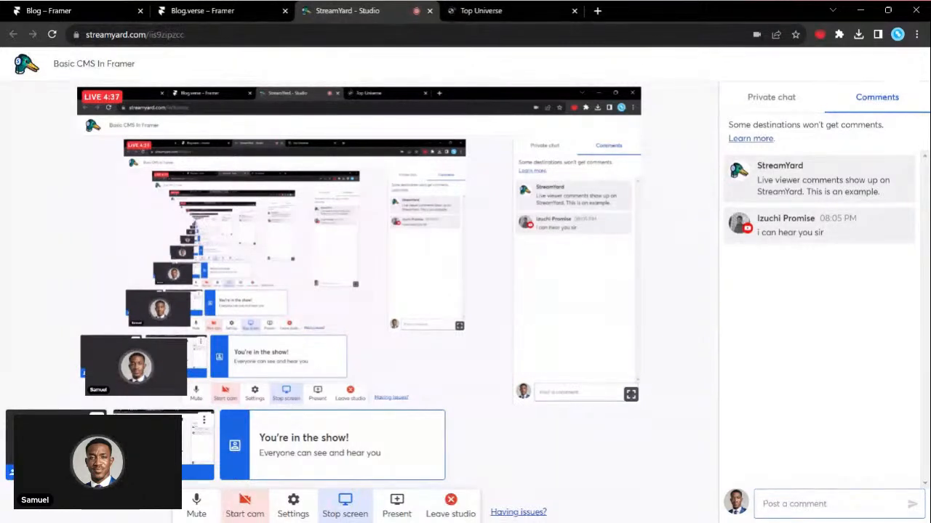
# - Examine the Top Universe blog's homepage, including its featured post and the list of latest posts
pyautogui.click(483, 9)
pyautogui.scroll(-3, 278, 286)
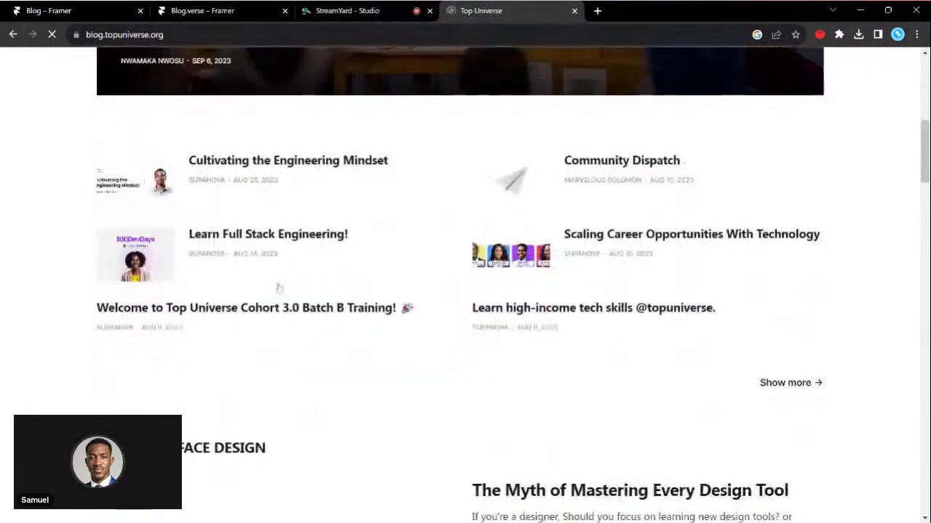
pyautogui.scroll(-4, 278, 288)
pyautogui.scroll(-7, 278, 288)
pyautogui.scroll(17, 279, 288)
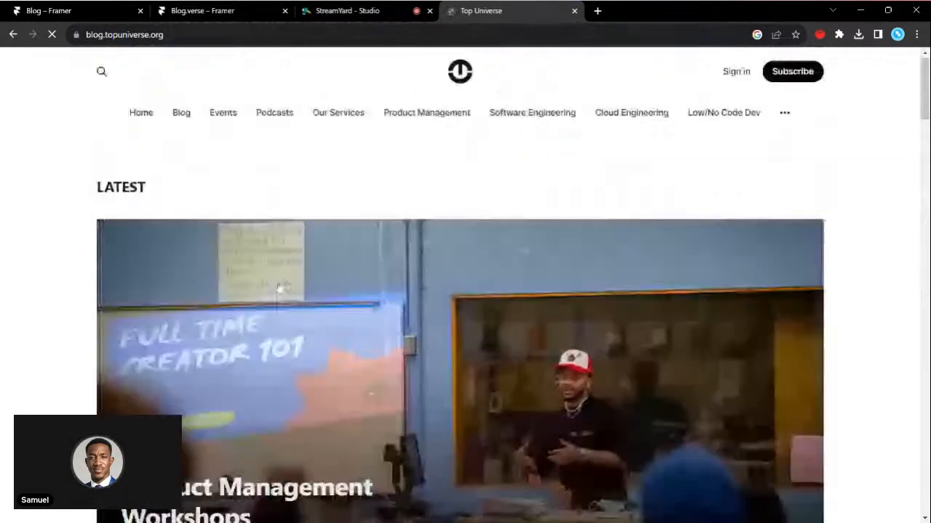
pyautogui.scroll(-8, 278, 289)
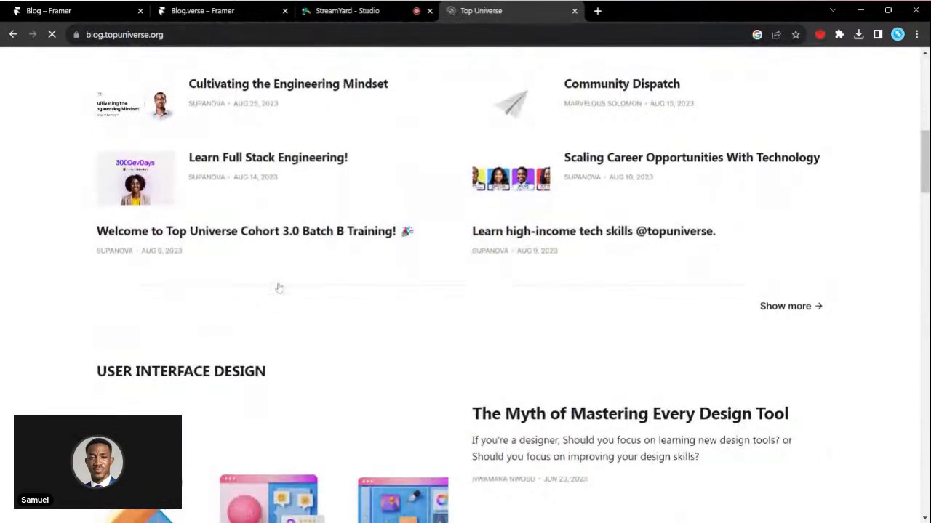
pyautogui.scroll(8, 276, 287)
pyautogui.scroll(-7, 279, 287)
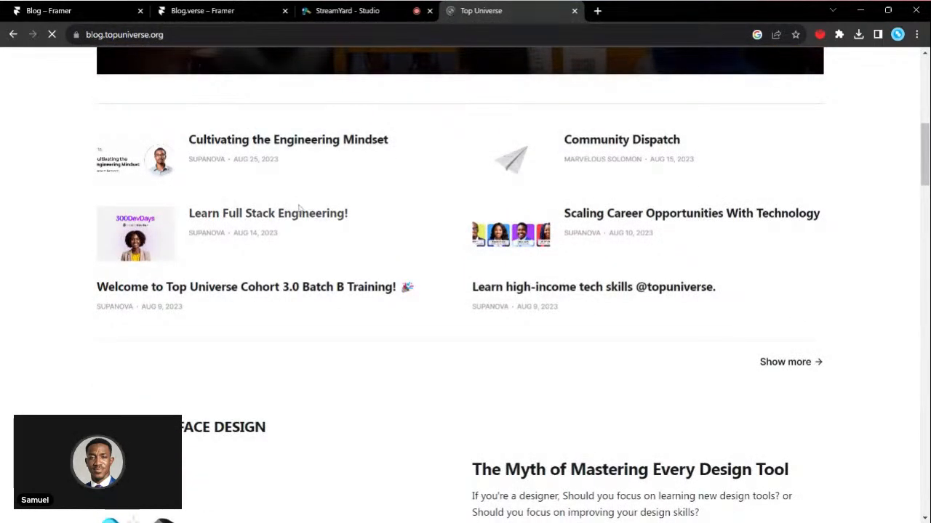
pyautogui.scroll(1, 297, 210)
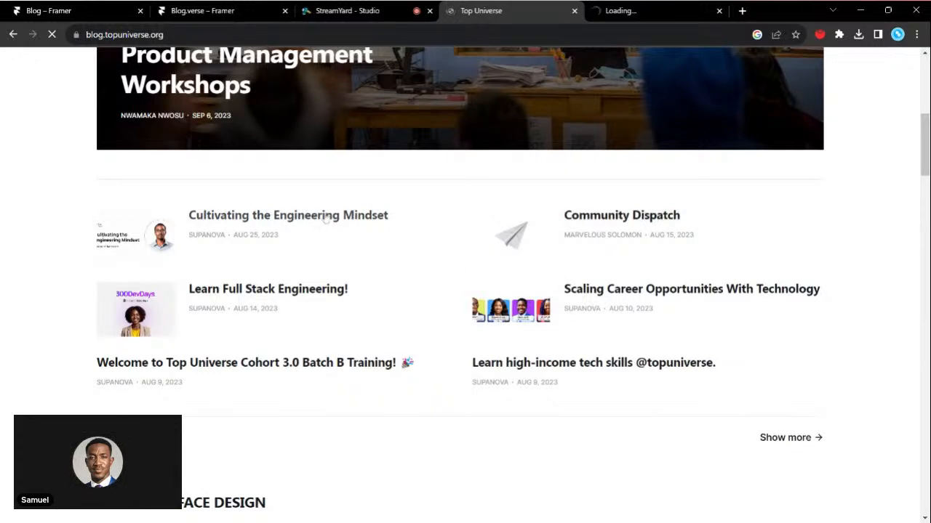
# - Try to open the "Cultivating the Engineering Mindset" post in its own tab and view it alongside the "Scaling Career Opportunities With Technology" post
pyautogui.middleClick(327, 219)
pyautogui.click(581, 13)
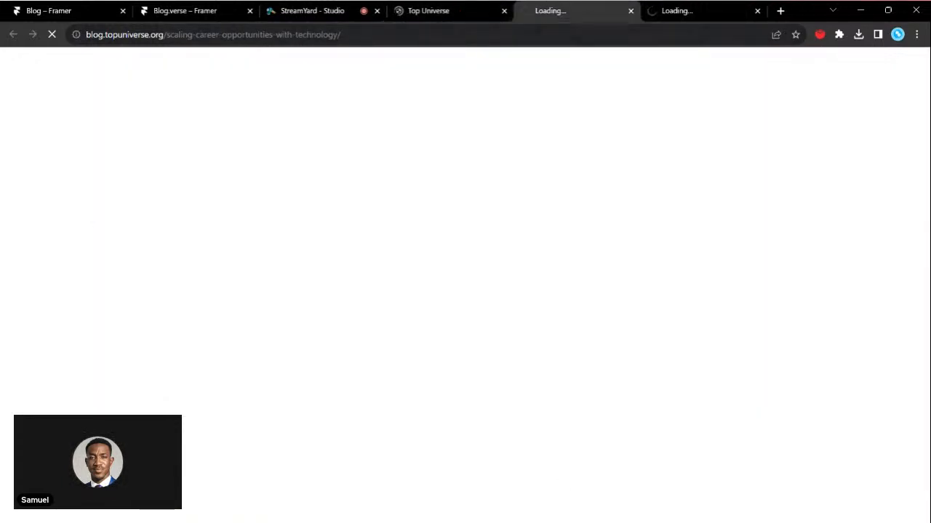
pyautogui.click(465, 14)
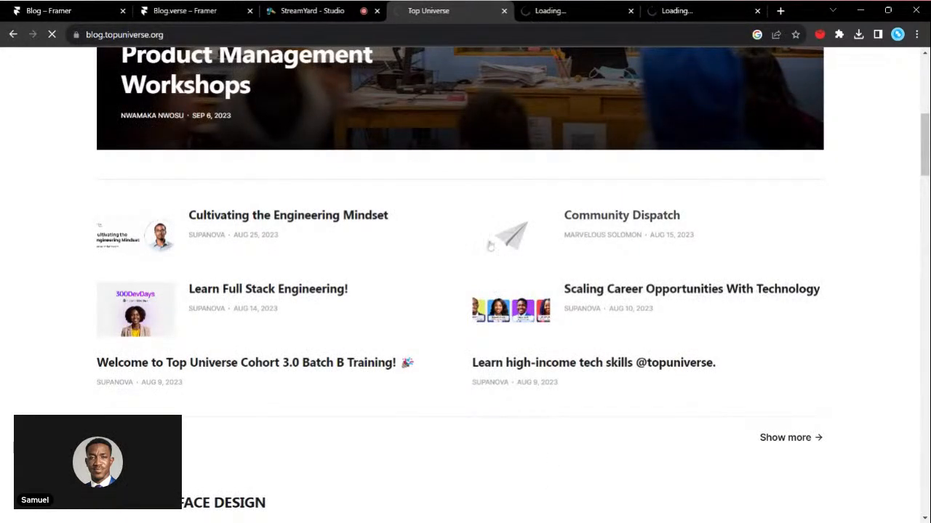
pyautogui.click(309, 11)
pyautogui.click(575, 10)
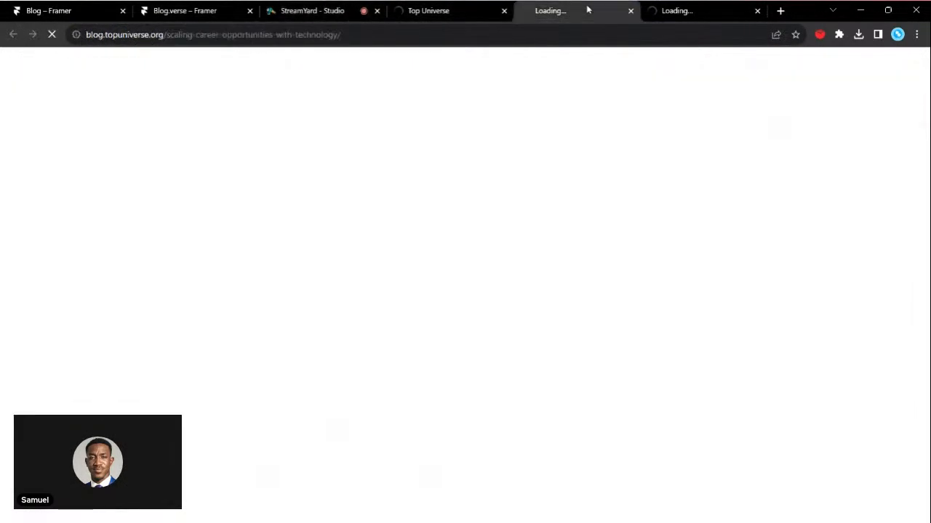
pyautogui.click(469, 14)
pyautogui.click(546, 8)
pyautogui.click(677, 10)
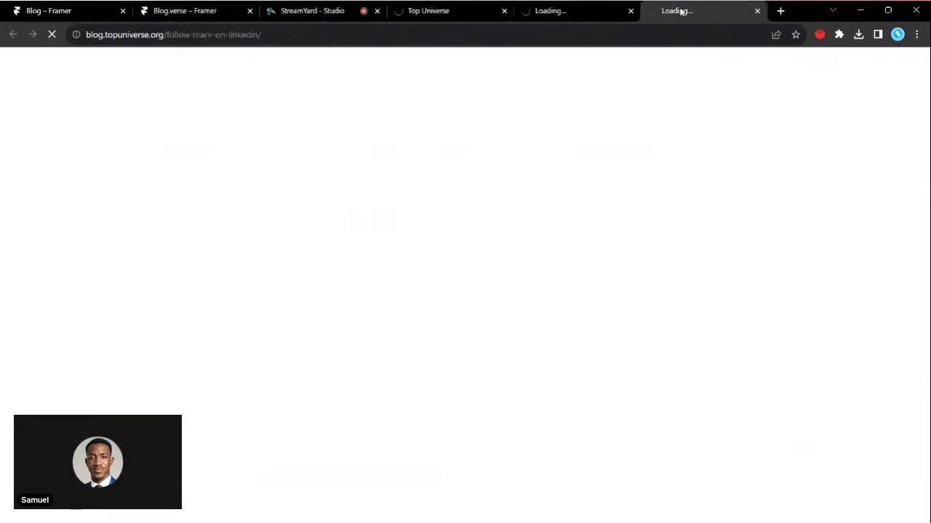
pyautogui.click(594, 15)
pyautogui.click(474, 10)
pyautogui.scroll(-4, 458, 279)
pyautogui.scroll(4, 458, 280)
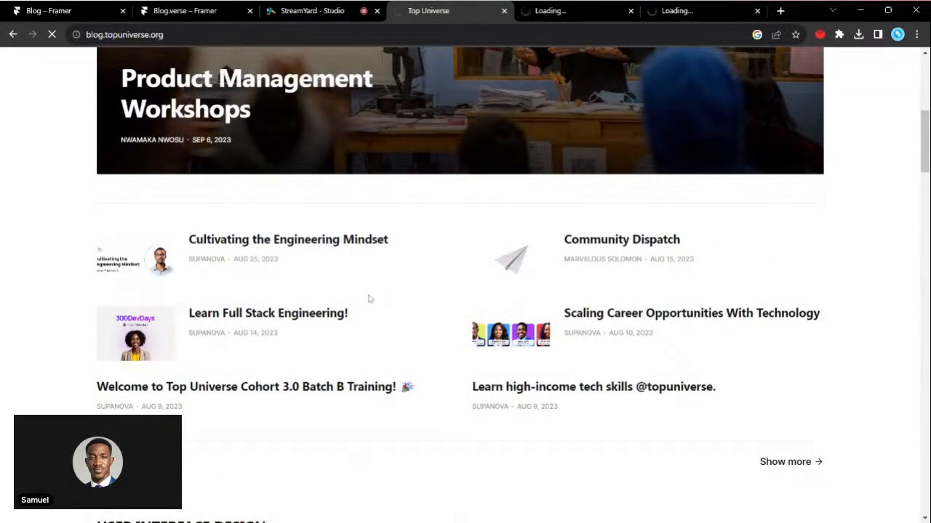
pyautogui.scroll(4, 463, 345)
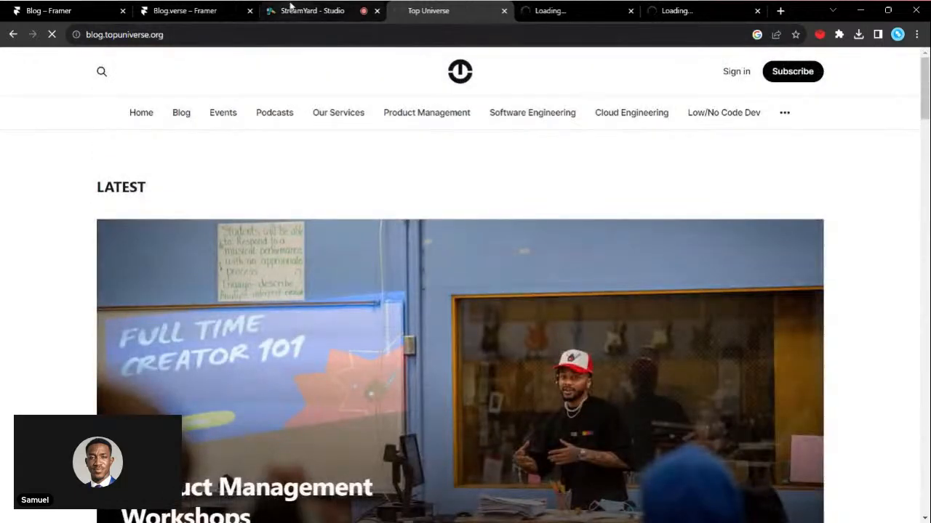
pyautogui.click(308, 9)
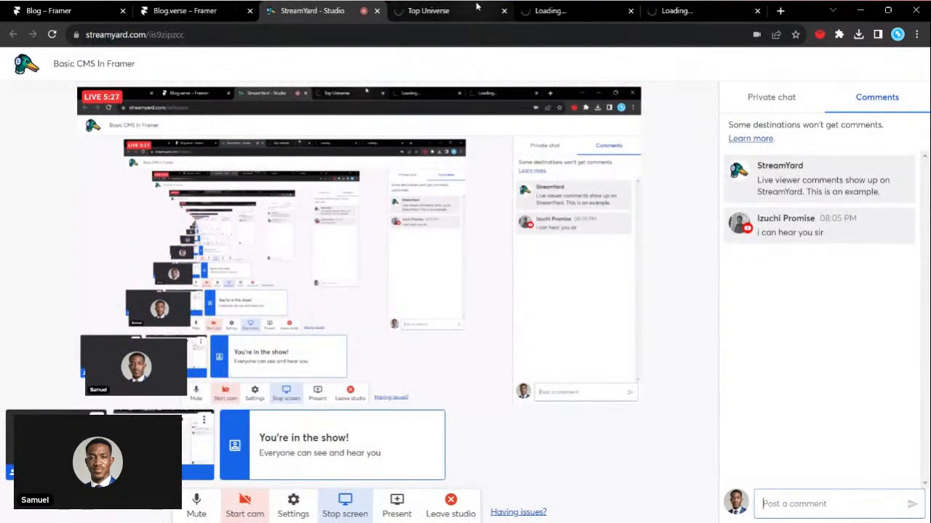
pyautogui.click(477, 6)
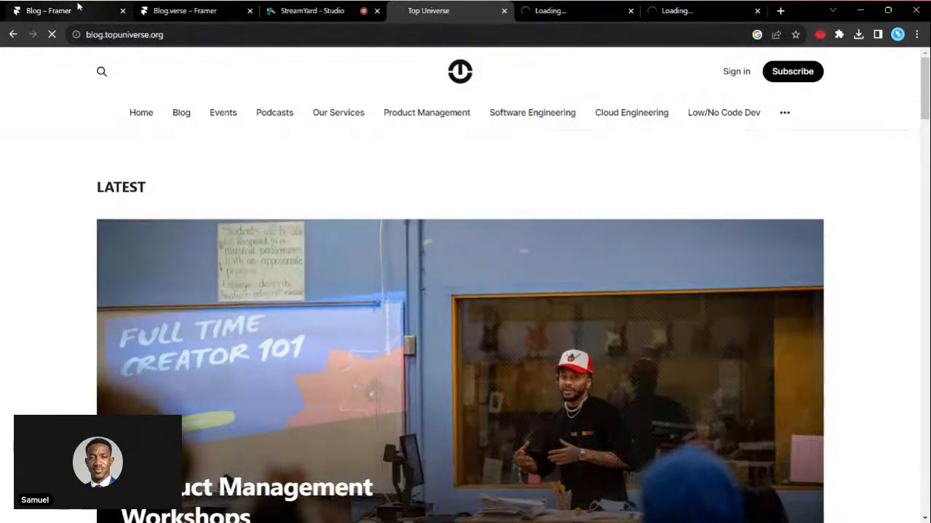
pyautogui.click(78, 8)
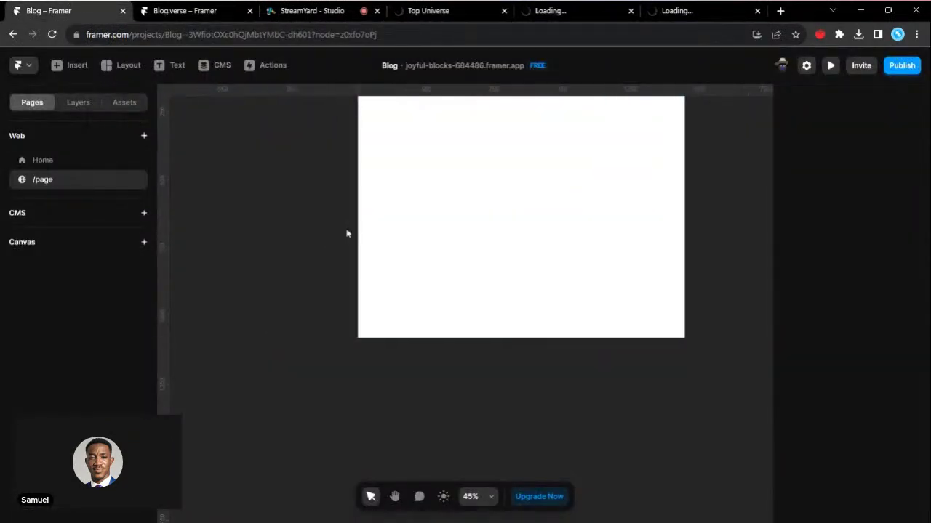
# - Load the Toptal Designers site in the Top Universe tab and open its Blog page
pyautogui.click(427, 7)
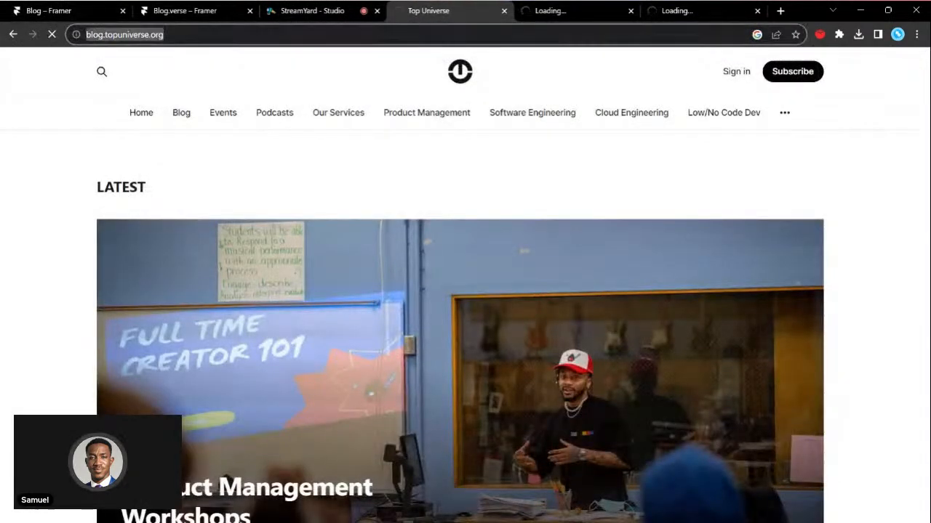
pyautogui.write('t')
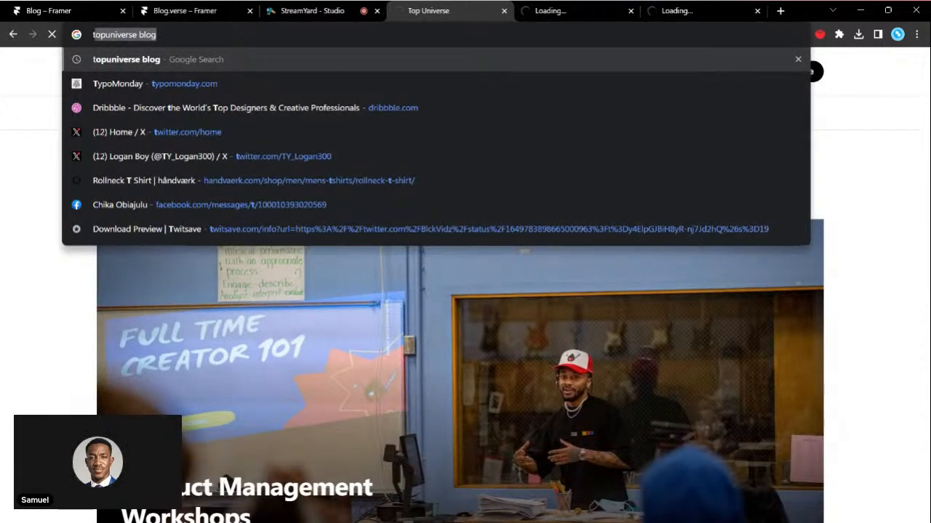
pyautogui.press('Escape')
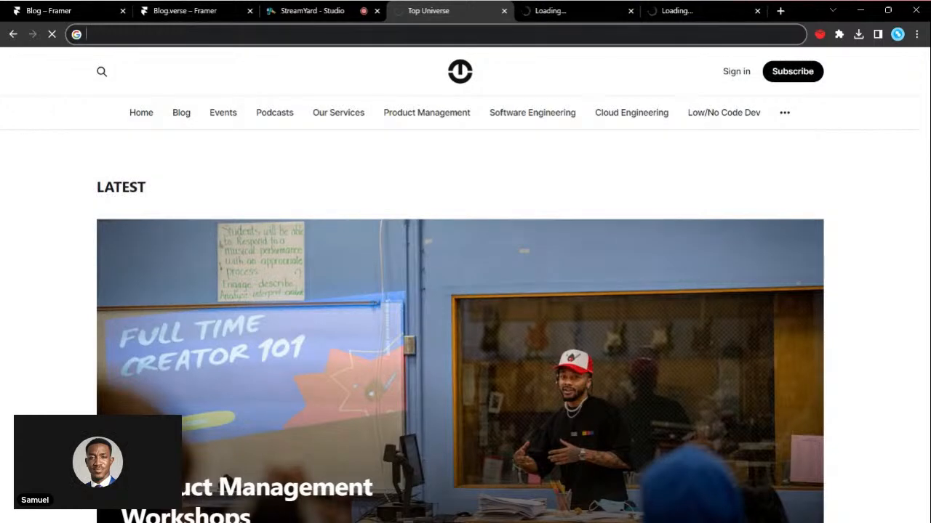
pyautogui.write('topy')
pyautogui.press('BackSpace')
pyautogui.write('tal')
pyautogui.press('Return')
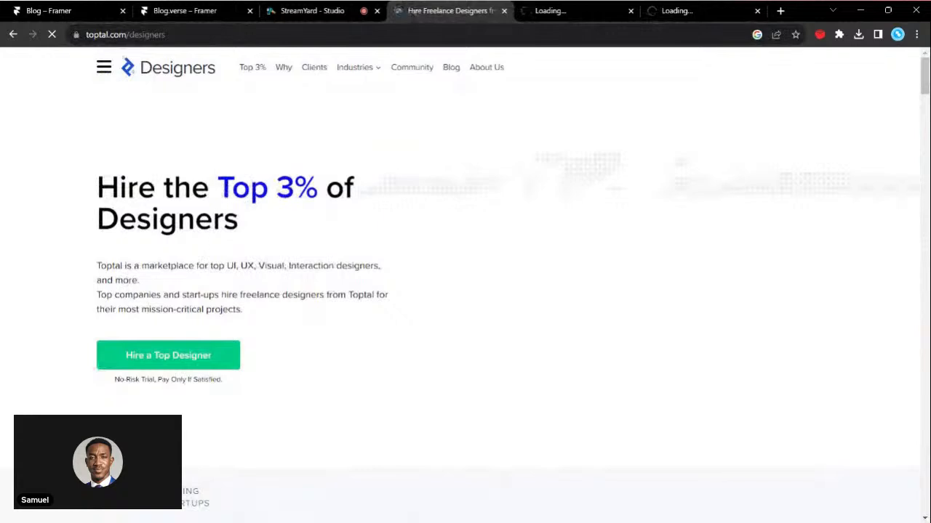
pyautogui.click(450, 68)
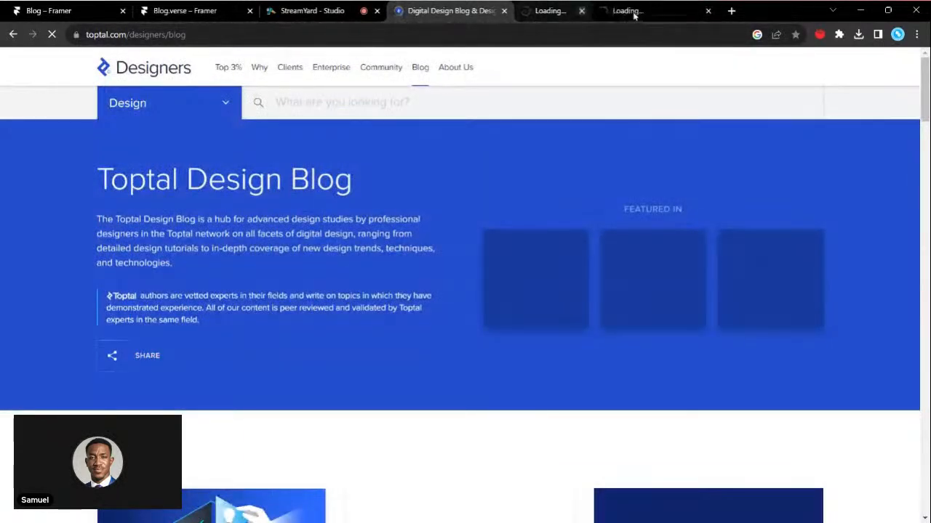
# - Close the two still-loading post tabs and examine how the article cards are laid out on the Toptal Design Blog
pyautogui.click(630, 11)
pyautogui.click(630, 11)
pyautogui.scroll(-5, 384, 277)
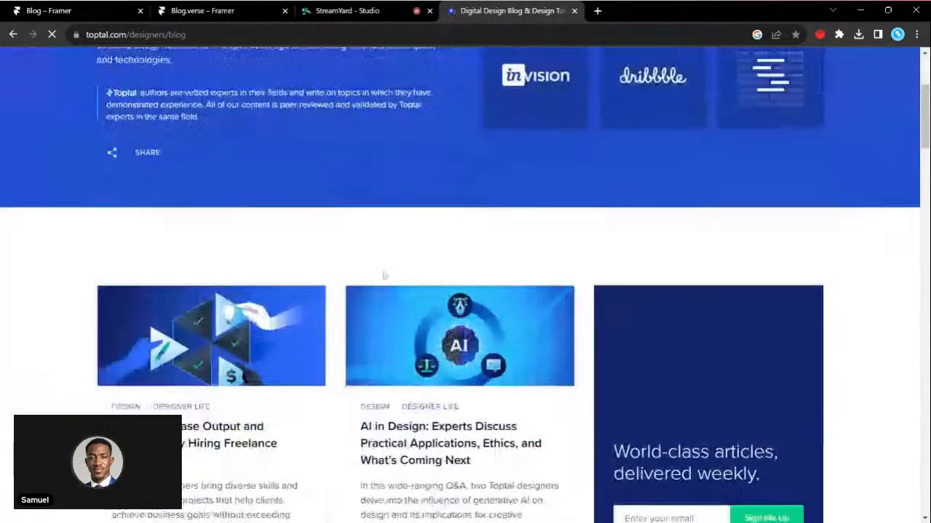
pyautogui.scroll(-2, 384, 276)
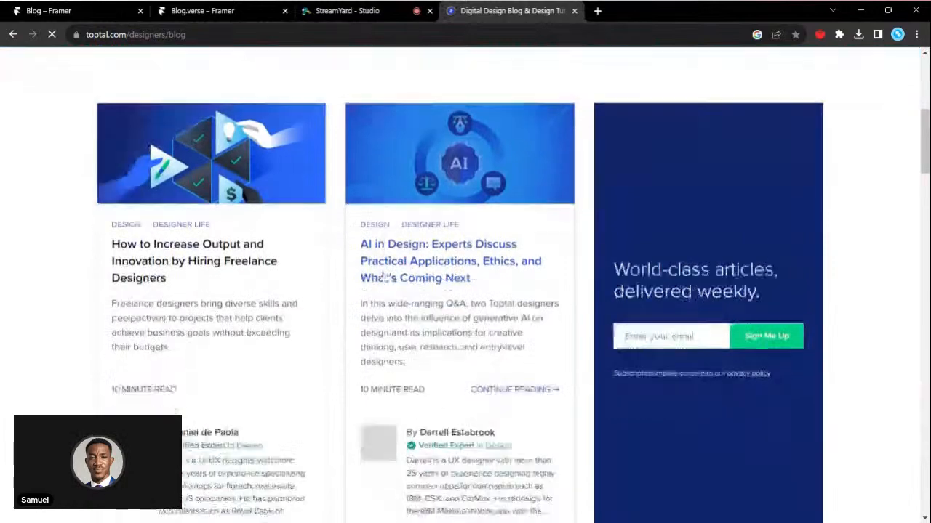
pyautogui.scroll(4, 384, 277)
pyautogui.scroll(-5, 383, 277)
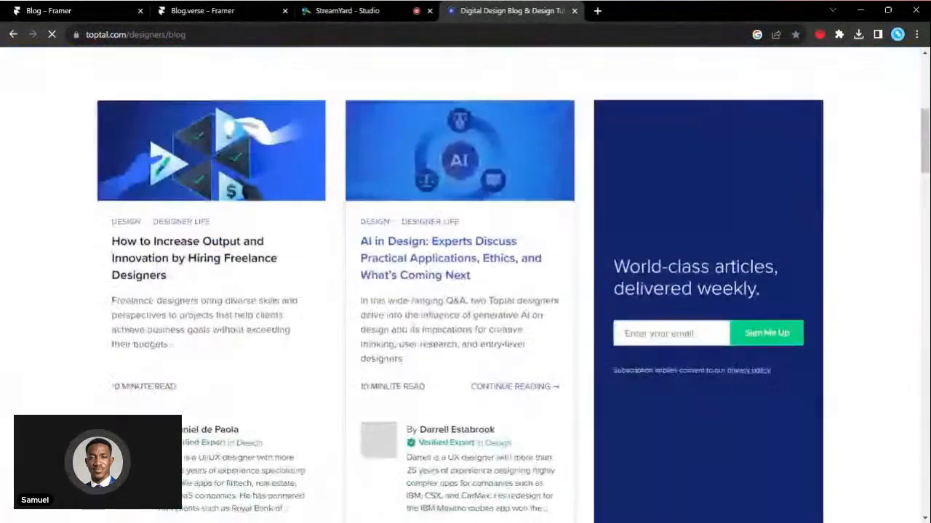
pyautogui.scroll(-1, 375, 277)
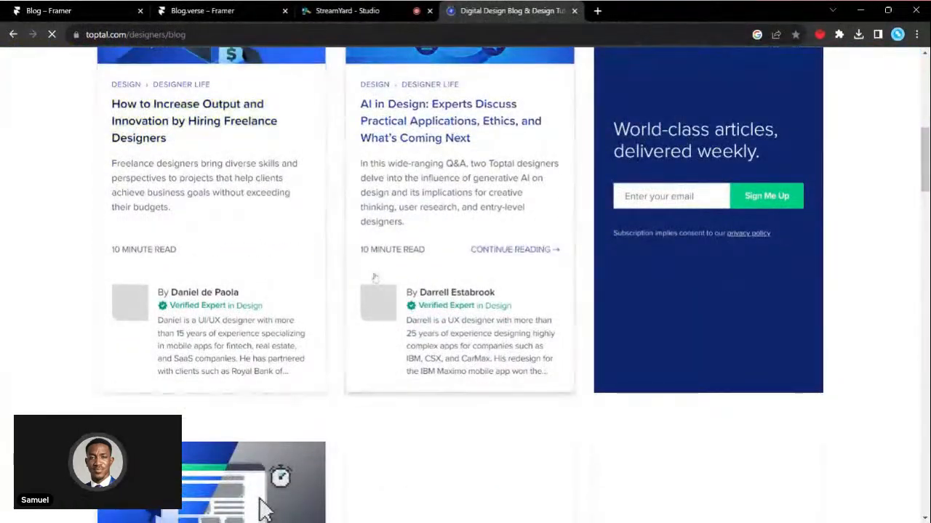
pyautogui.scroll(-2, 375, 277)
pyautogui.scroll(-5, 375, 277)
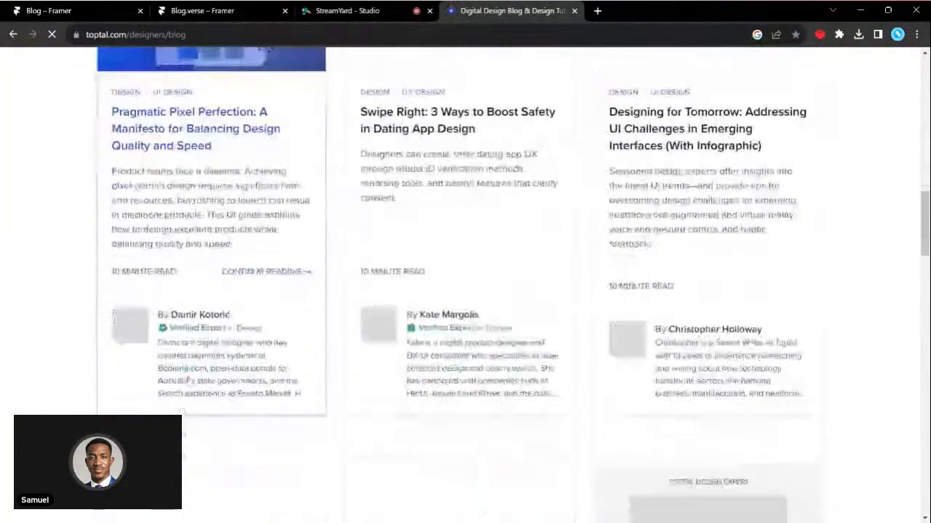
pyautogui.scroll(1, 375, 277)
pyautogui.scroll(7, 263, 91)
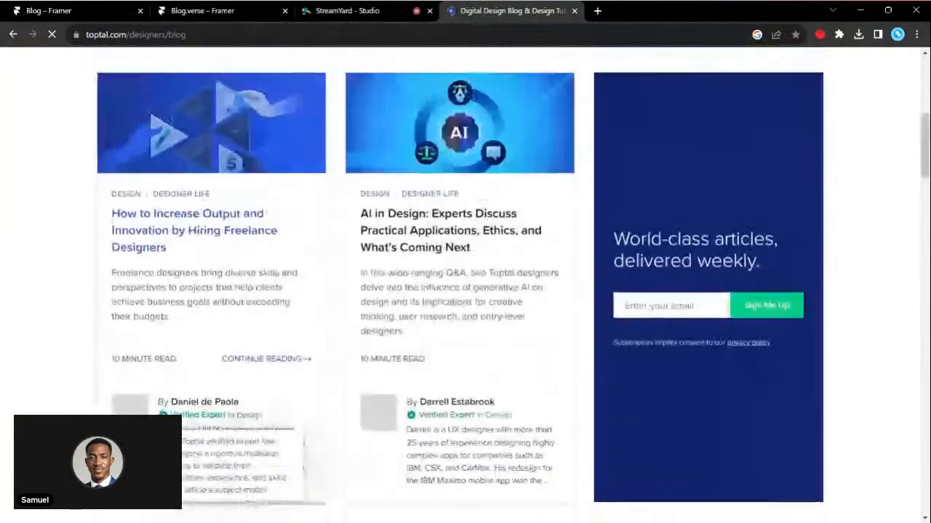
# - Open the Toptal articles on hiring freelance designers and on AI in design in separate tabs and view both pages
pyautogui.middleClick(224, 222)
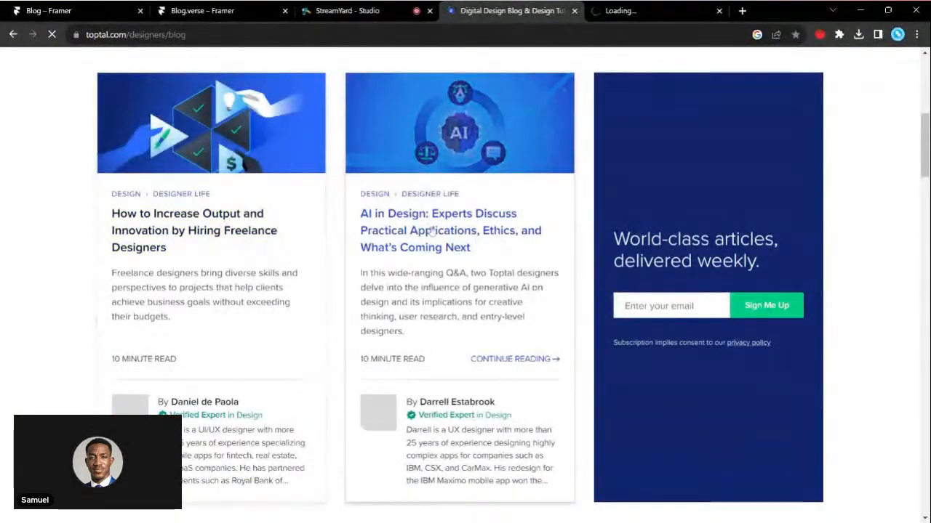
pyautogui.middleClick(431, 231)
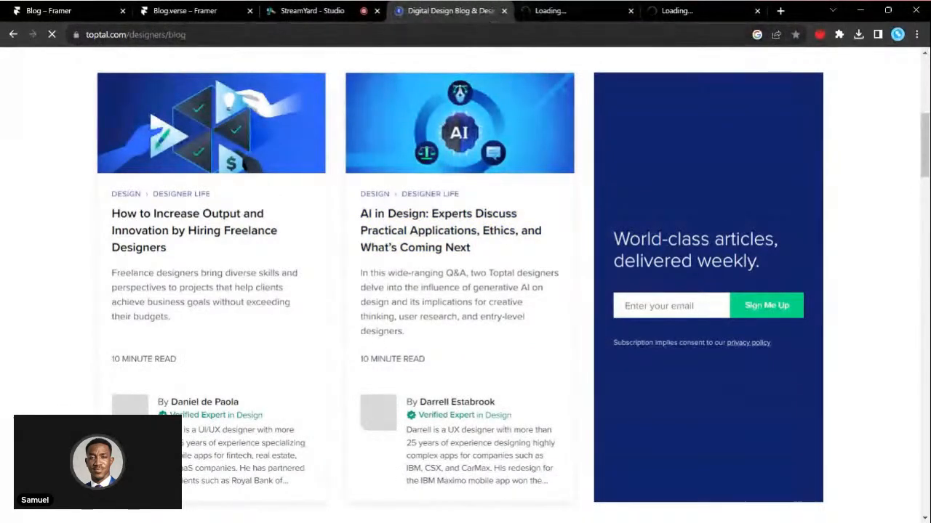
pyautogui.click(547, 12)
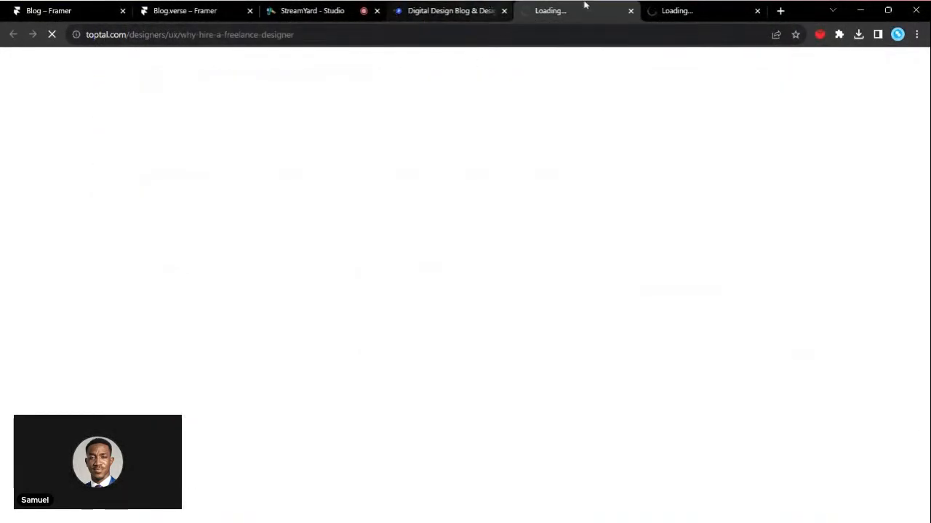
pyautogui.click(690, 14)
pyautogui.click(440, 13)
pyautogui.click(581, 13)
pyautogui.click(723, 14)
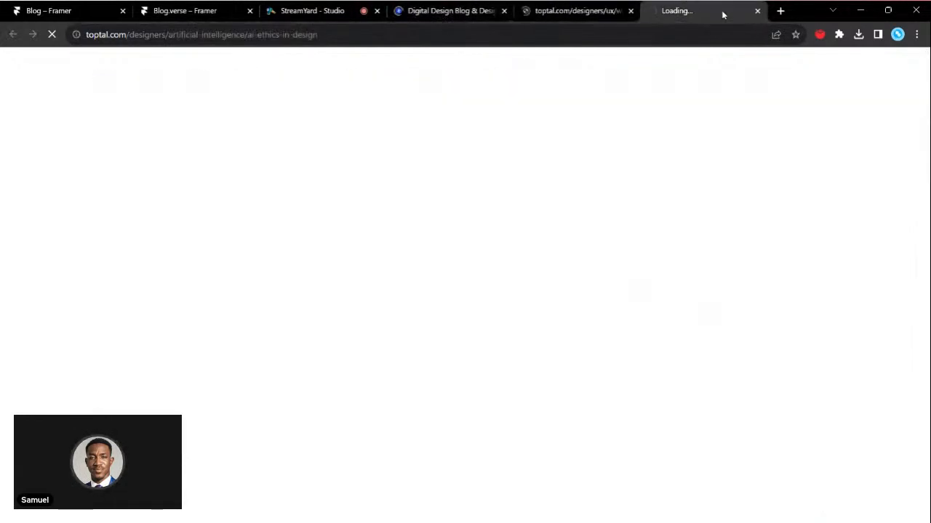
pyautogui.click(450, 11)
pyautogui.click(599, 10)
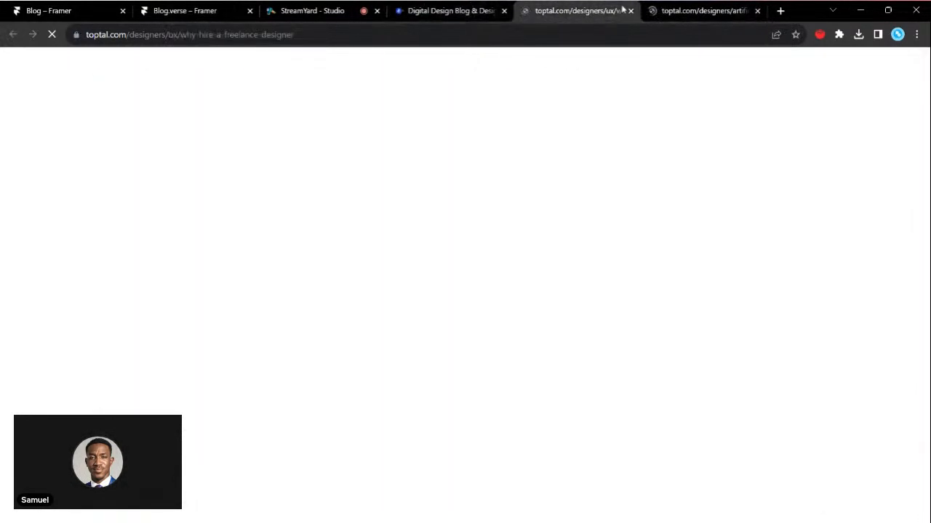
pyautogui.click(687, 11)
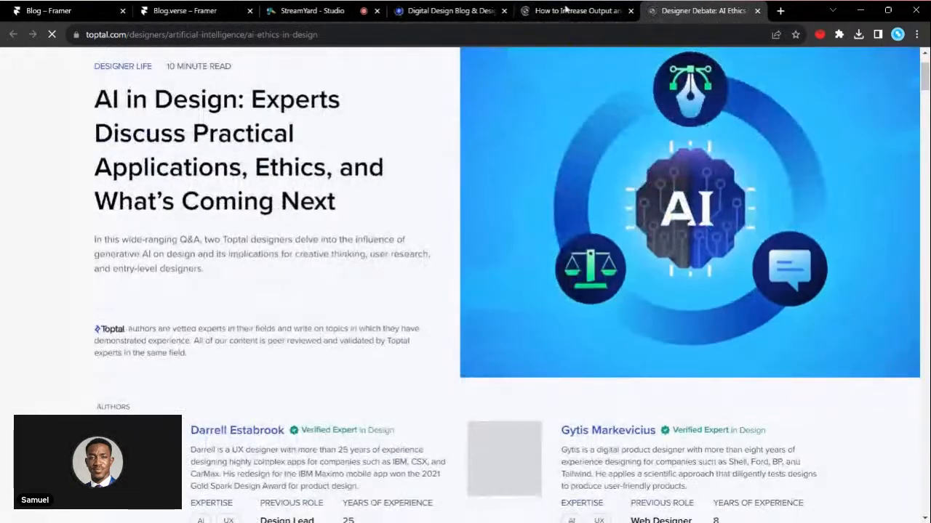
# - Examine the layout of the article on hiring freelance designers, from its header and author details to the body text
pyautogui.click(571, 9)
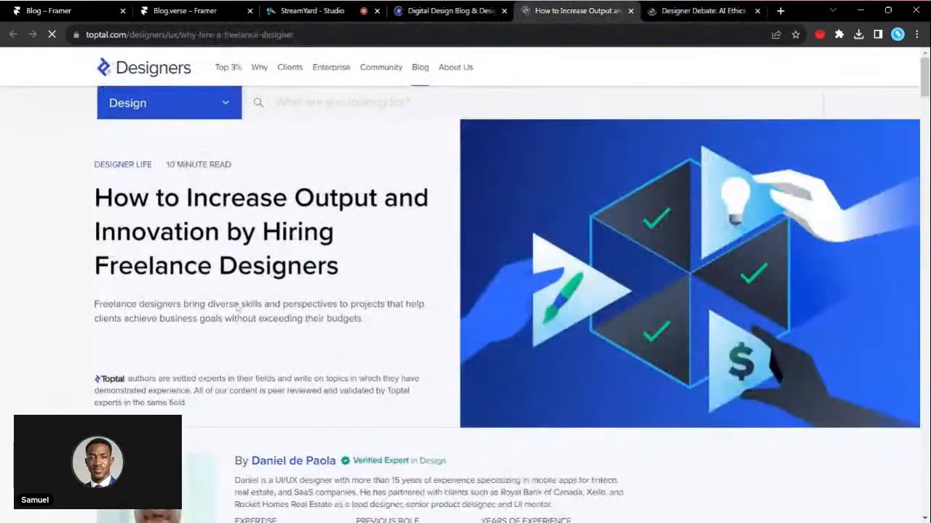
pyautogui.scroll(-4, 234, 308)
pyautogui.scroll(-7, 236, 309)
pyautogui.scroll(-11, 236, 309)
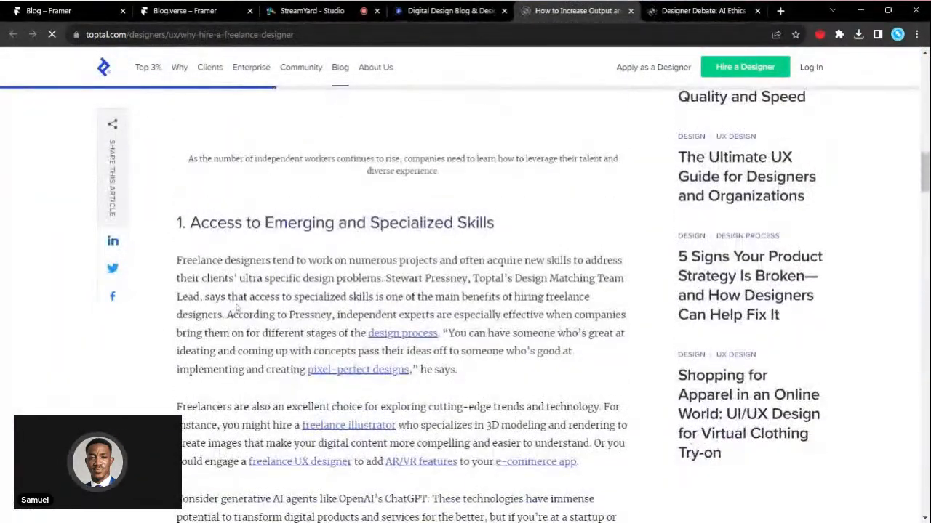
pyautogui.scroll(1, 237, 309)
pyautogui.scroll(9, 187, 168)
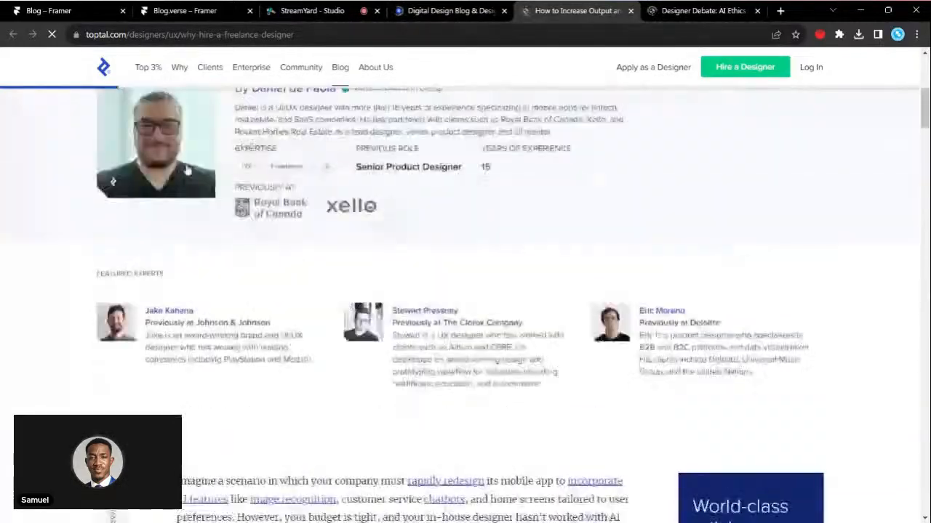
pyautogui.scroll(-8, 237, 375)
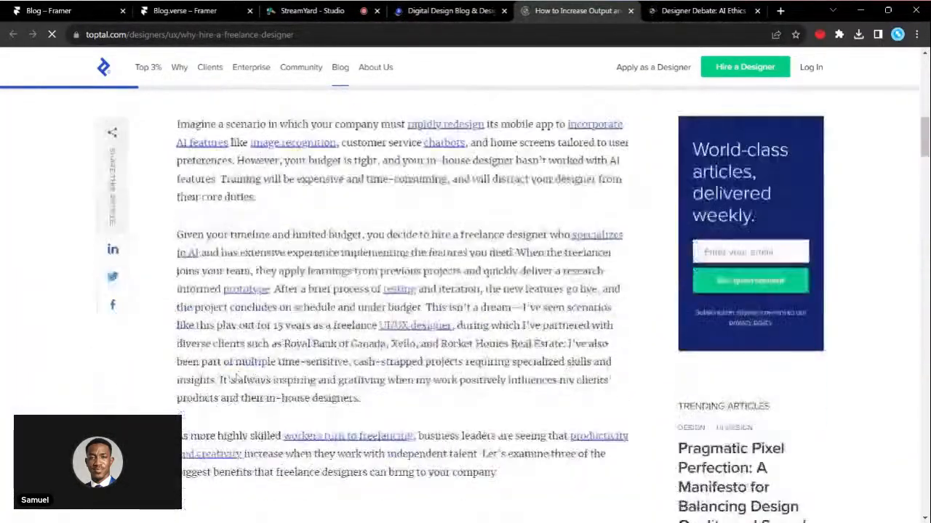
# - Examine the body sections, sidebar, author profile and featured experts of the article on hiring freelance designers
pyautogui.scroll(-20, 237, 375)
pyautogui.scroll(-2, 237, 376)
pyautogui.scroll(13, 237, 375)
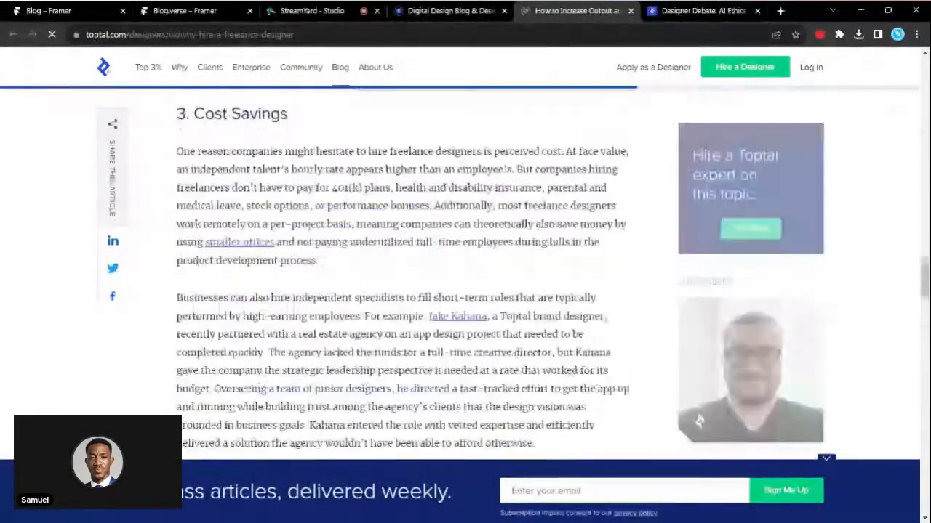
pyautogui.scroll(12, 237, 376)
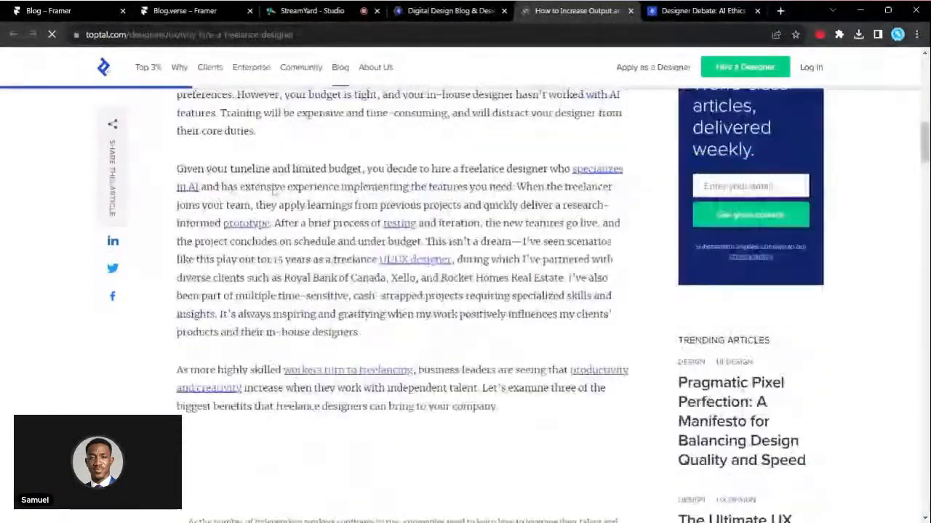
pyautogui.scroll(5, 276, 187)
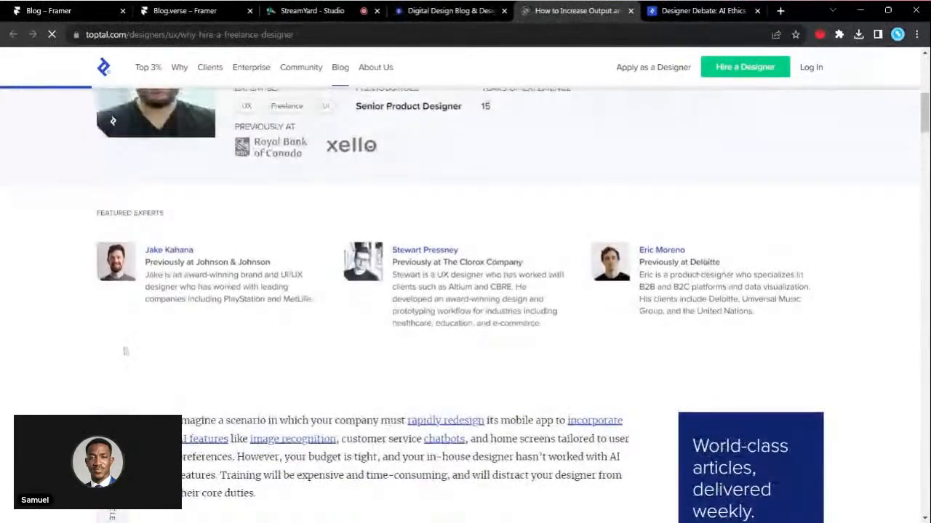
pyautogui.scroll(2, 123, 352)
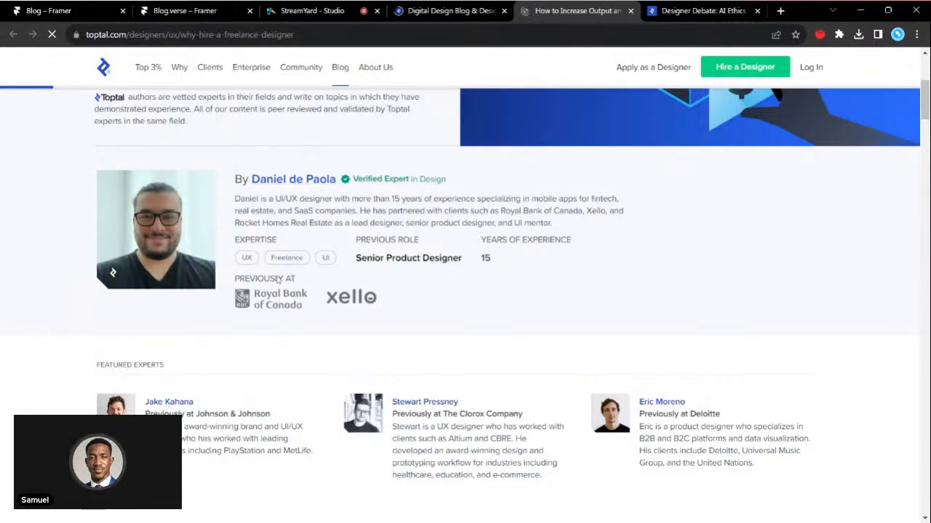
pyautogui.scroll(-2, 310, 263)
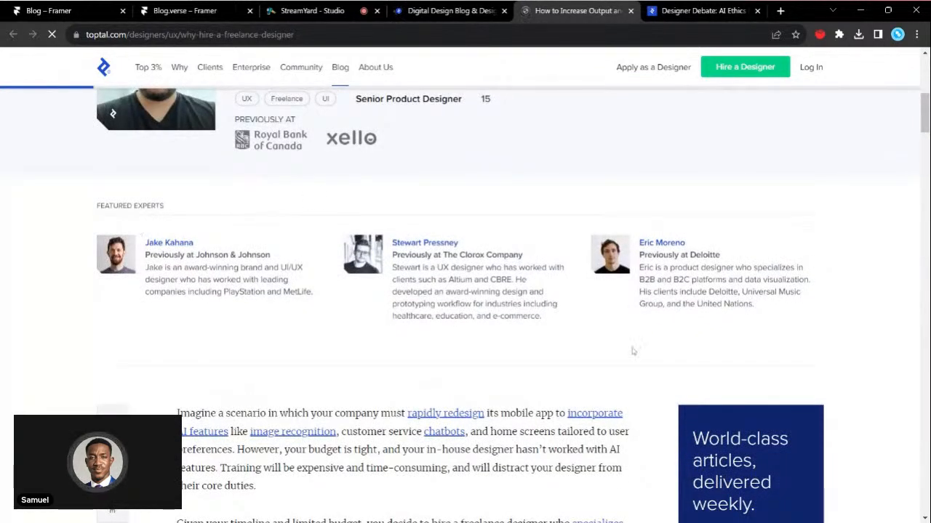
pyautogui.scroll(-1, 349, 335)
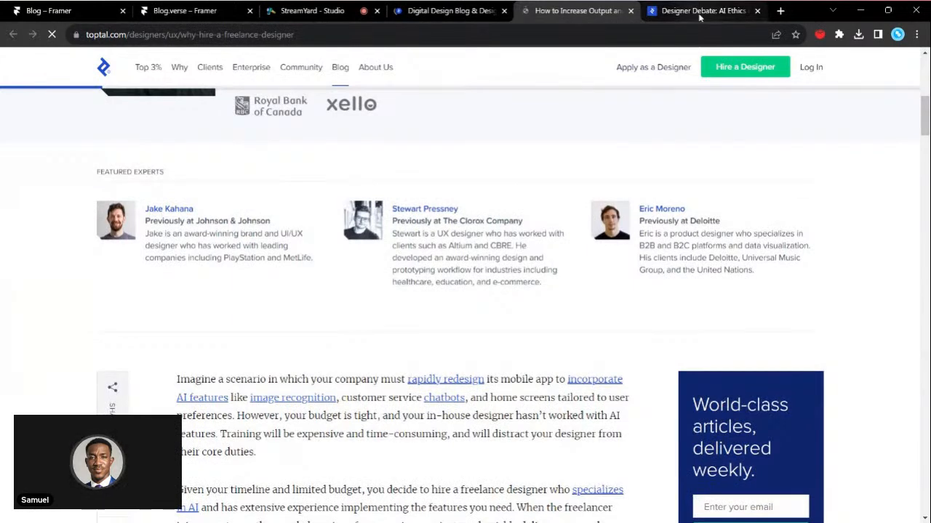
# - Compare the author section and opening text of the AI in design article with those of the freelance designers article
pyautogui.click(699, 12)
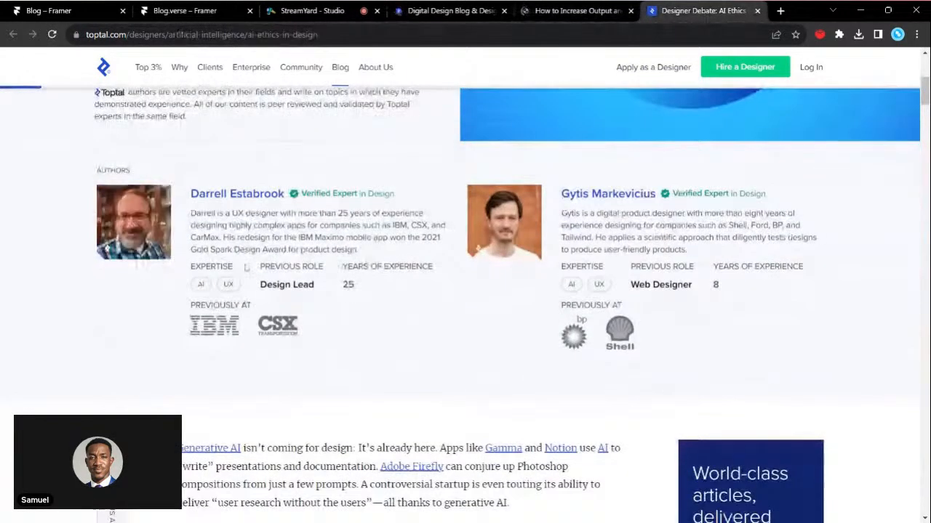
pyautogui.scroll(-1, 245, 268)
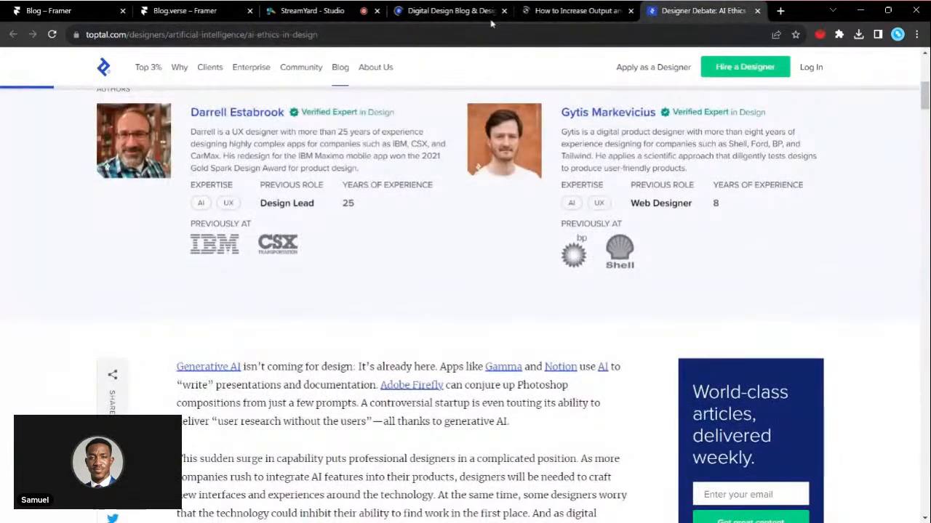
pyautogui.click(575, 11)
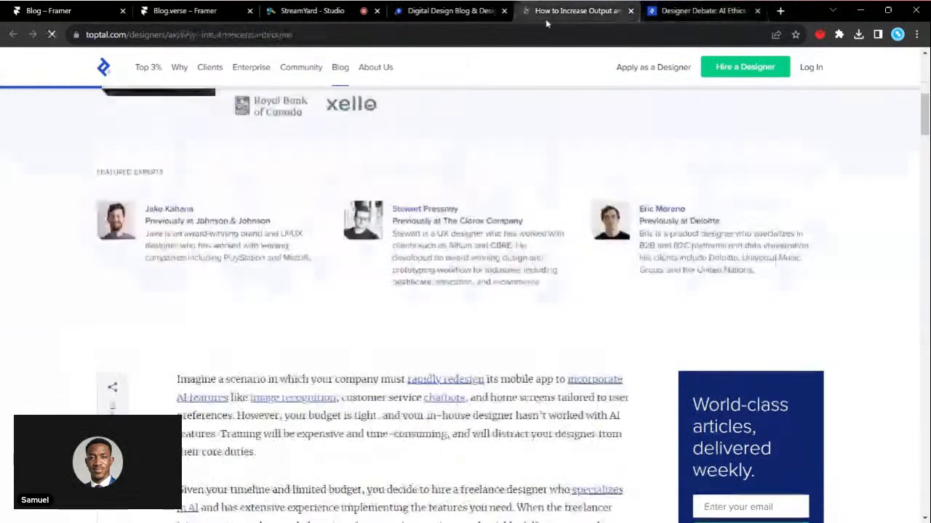
pyautogui.click(665, 14)
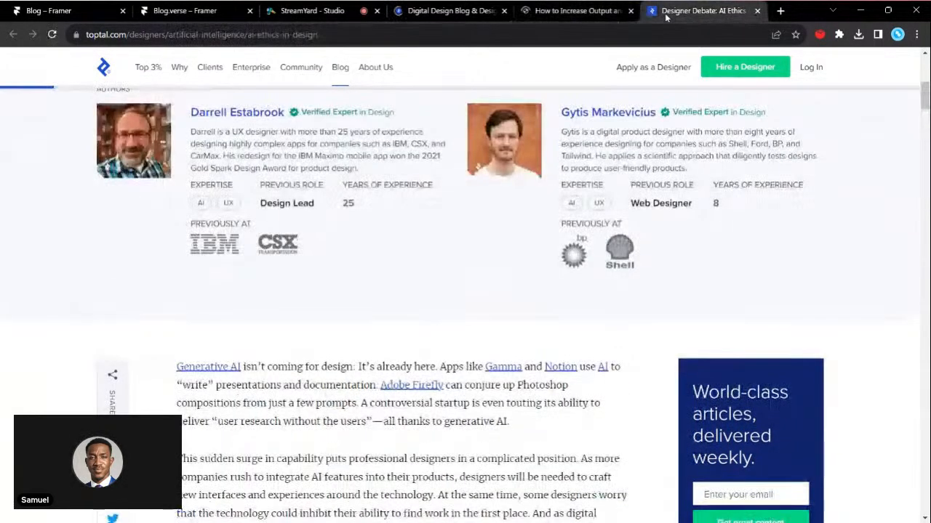
# - Return to the Toptal Design Blog list and review its header, topic categories and article cards
pyautogui.click(429, 11)
pyautogui.scroll(6, 363, 259)
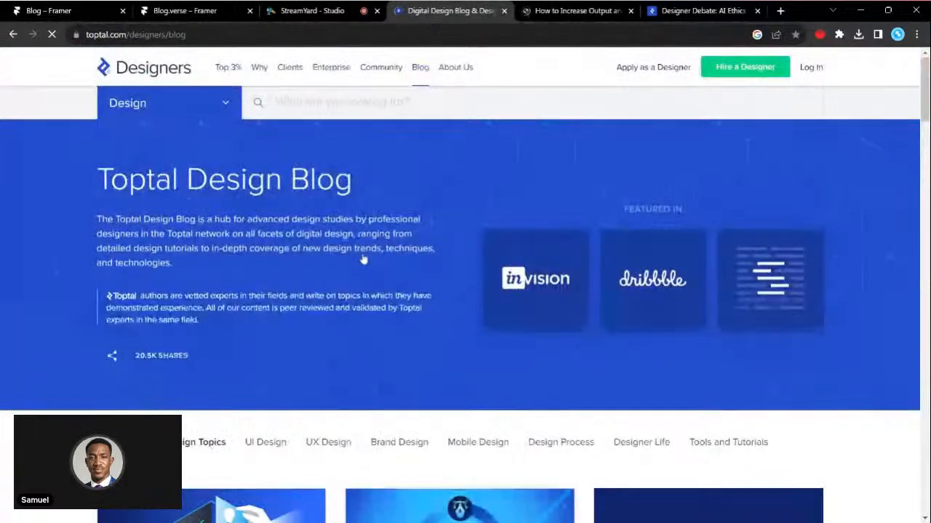
pyautogui.scroll(-7, 364, 260)
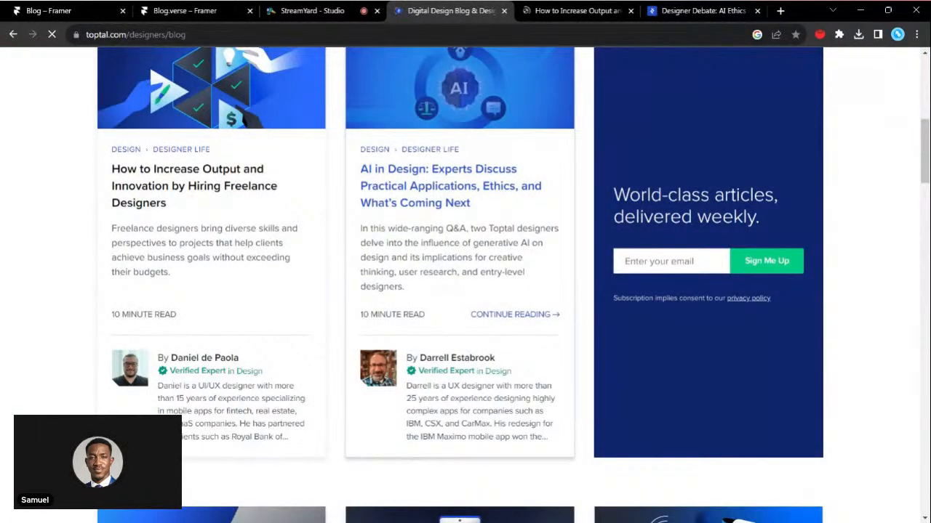
pyautogui.scroll(1, 460, 260)
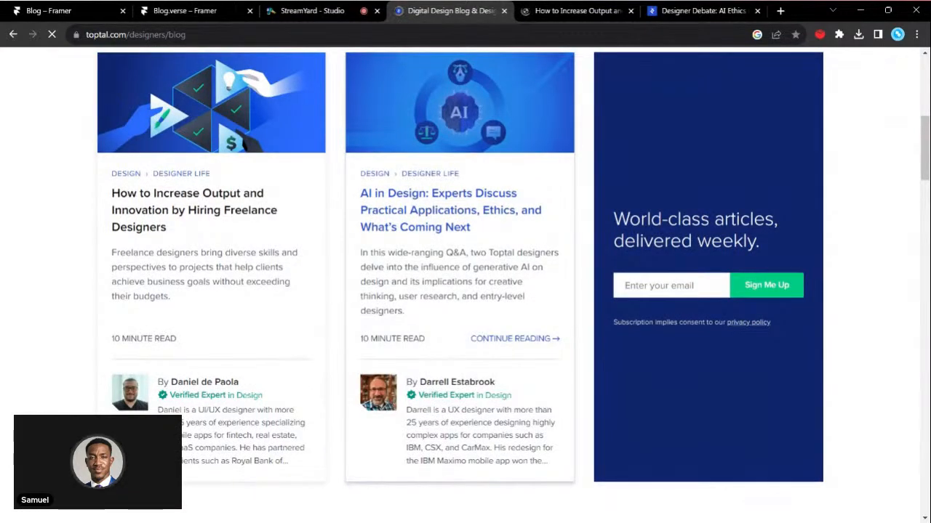
pyautogui.scroll(2, 460, 259)
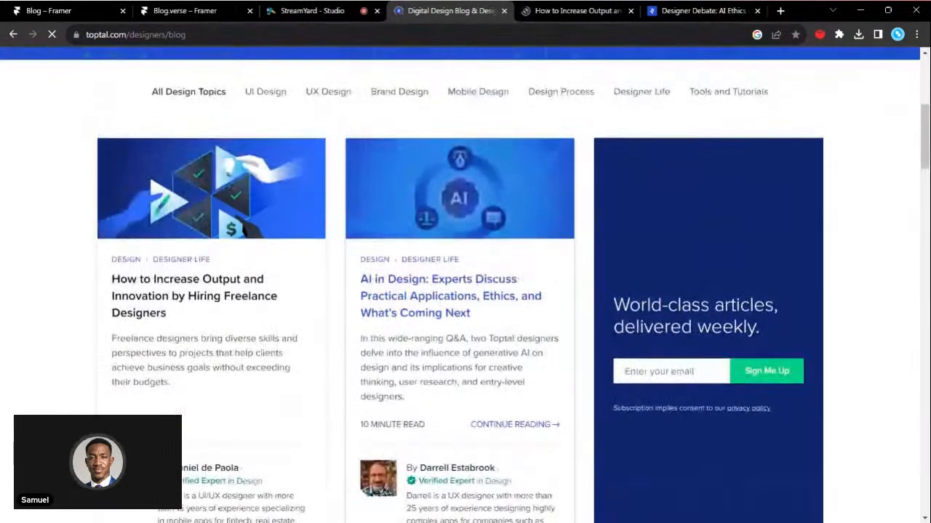
# - Compare the body text, share links and sidebar layout of the freelance designers and AI in design articles
pyautogui.click(567, 11)
pyautogui.scroll(-3, 459, 276)
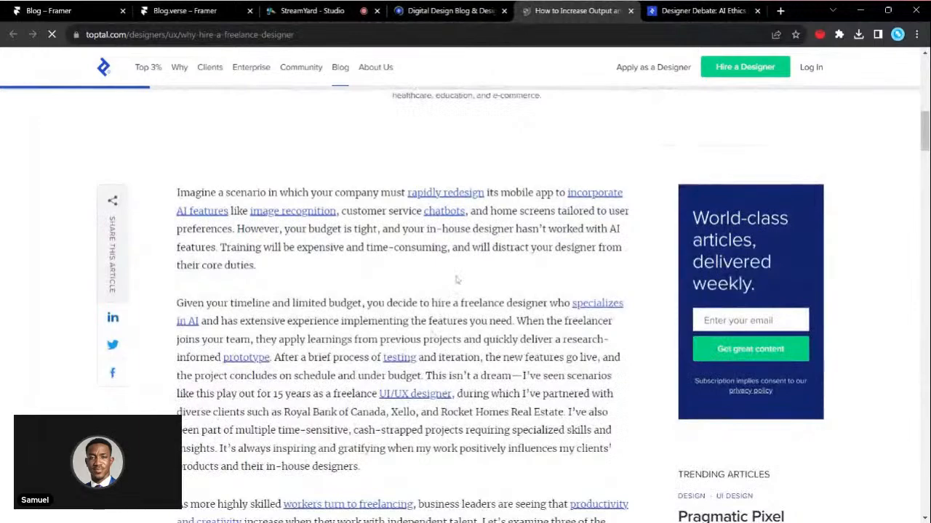
pyautogui.scroll(1, 72, 293)
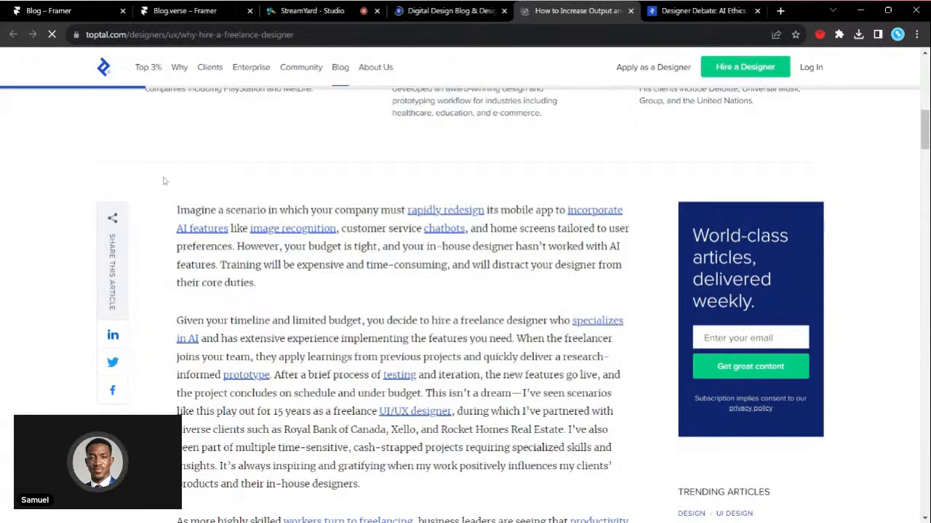
pyautogui.click(657, 7)
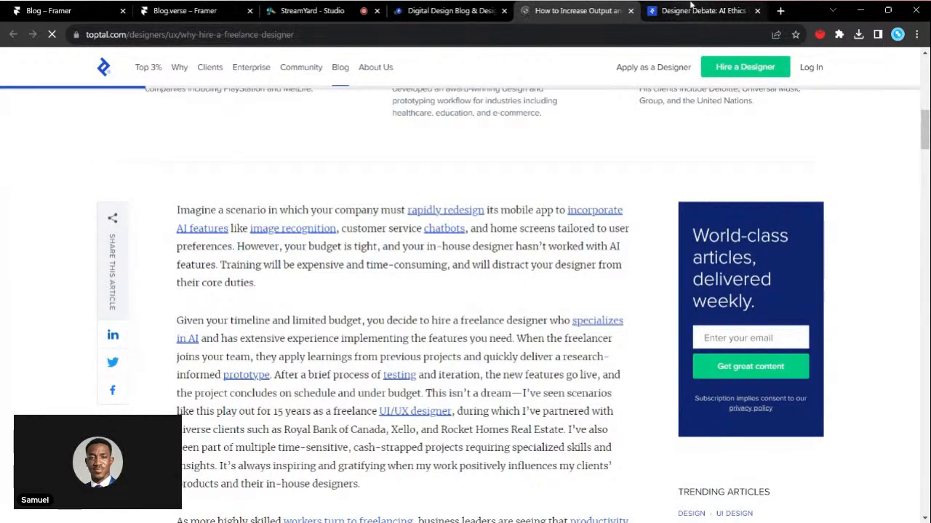
pyautogui.scroll(-2, 244, 289)
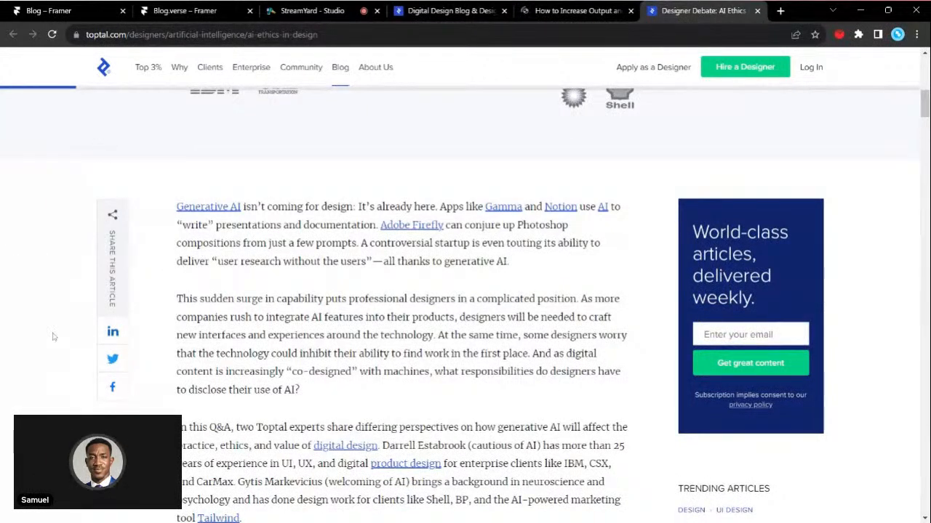
pyautogui.click(587, 7)
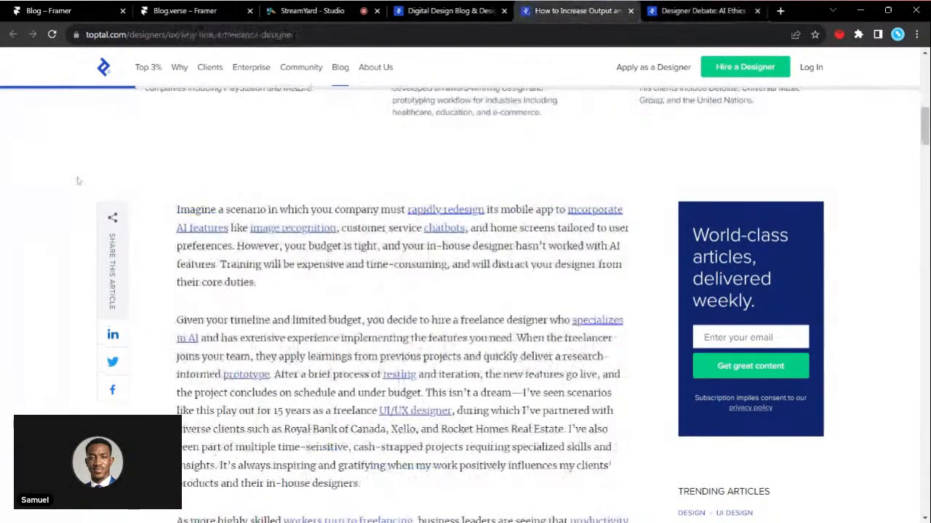
pyautogui.scroll(-3, 399, 355)
pyautogui.scroll(-7, 399, 354)
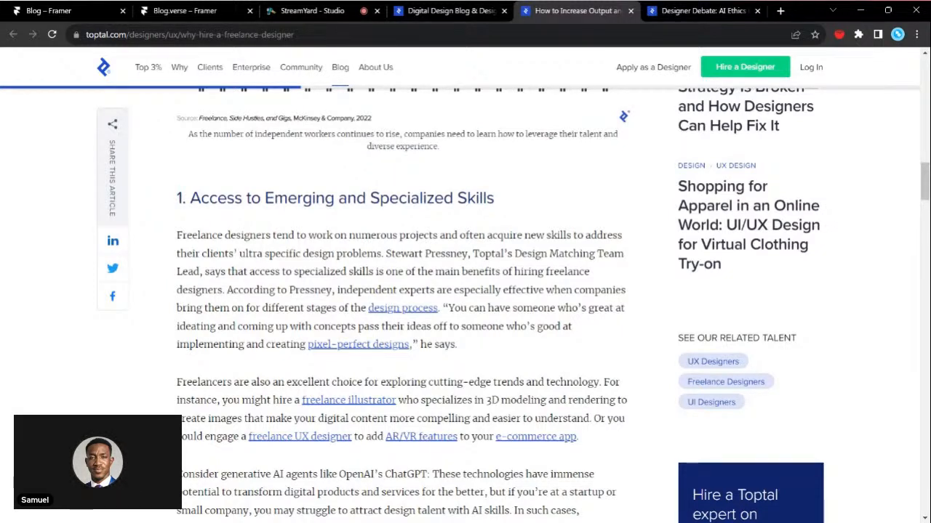
# - Close the Toptal blog list and both article tabs, then switch to the Blog project in Framer
pyautogui.click(421, 7)
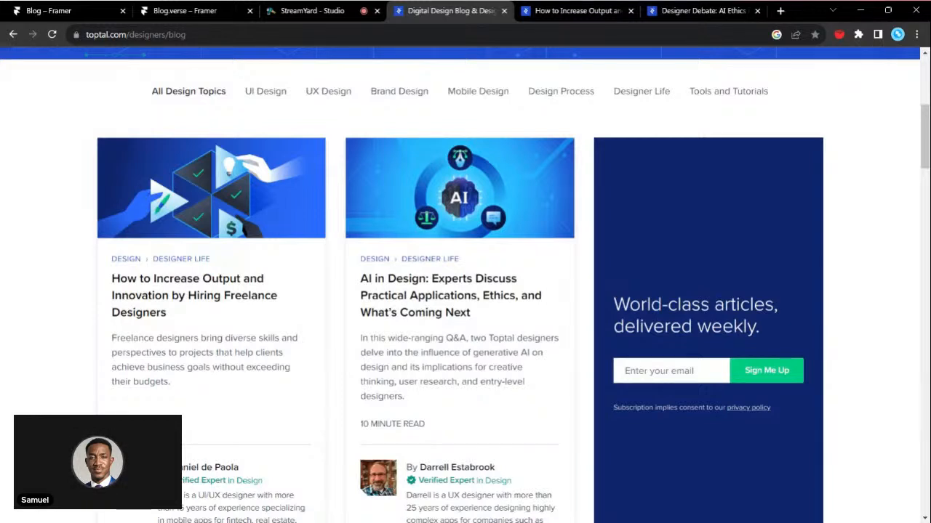
pyautogui.click(504, 11)
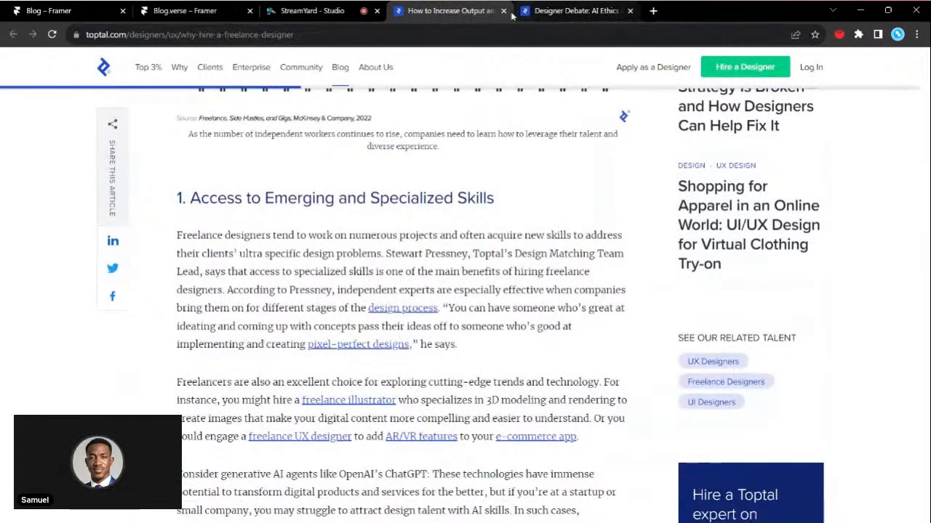
pyautogui.click(505, 11)
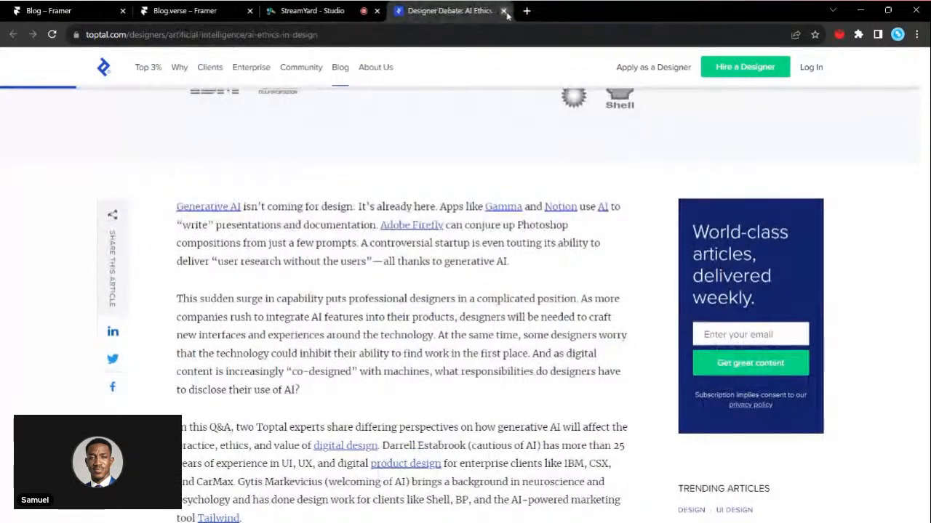
pyautogui.click(505, 11)
pyautogui.click(58, 9)
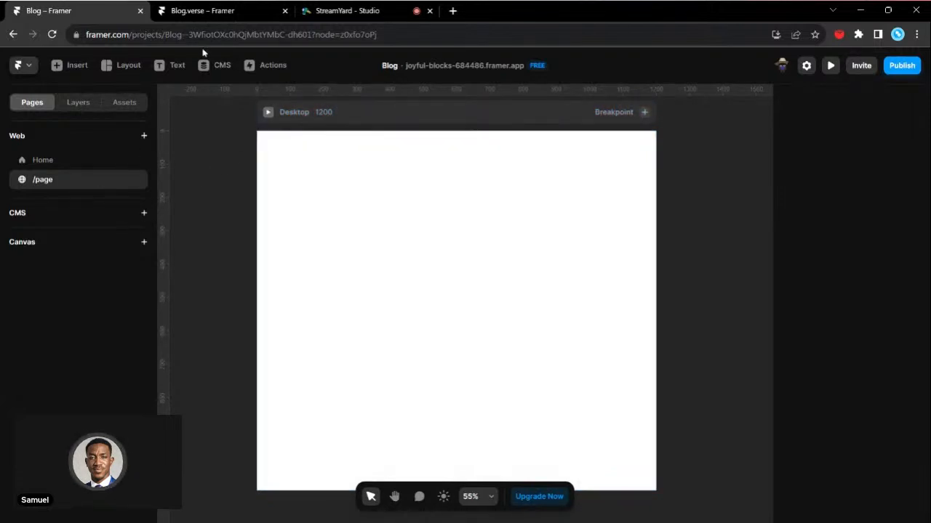
# - Check the collection list options for inserting content and the project's CMS collections
pyautogui.click(78, 67)
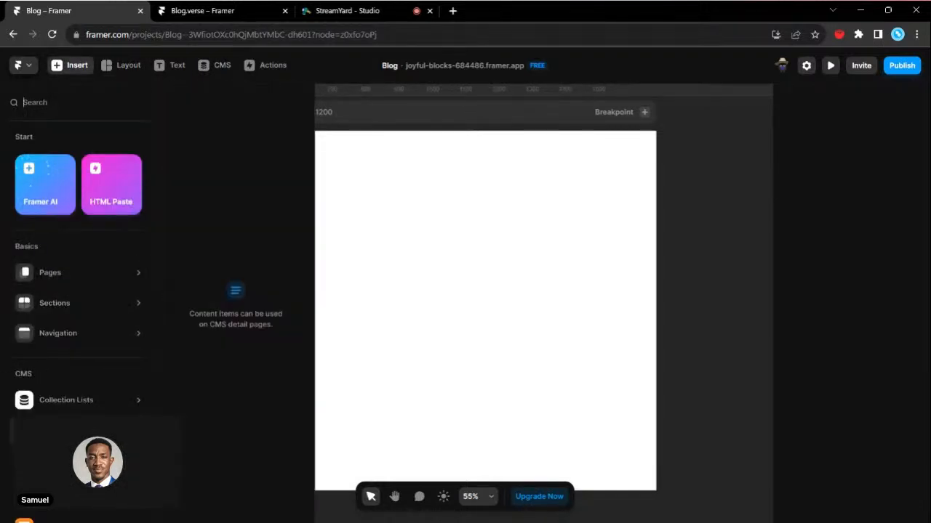
pyautogui.moveTo(71, 408)
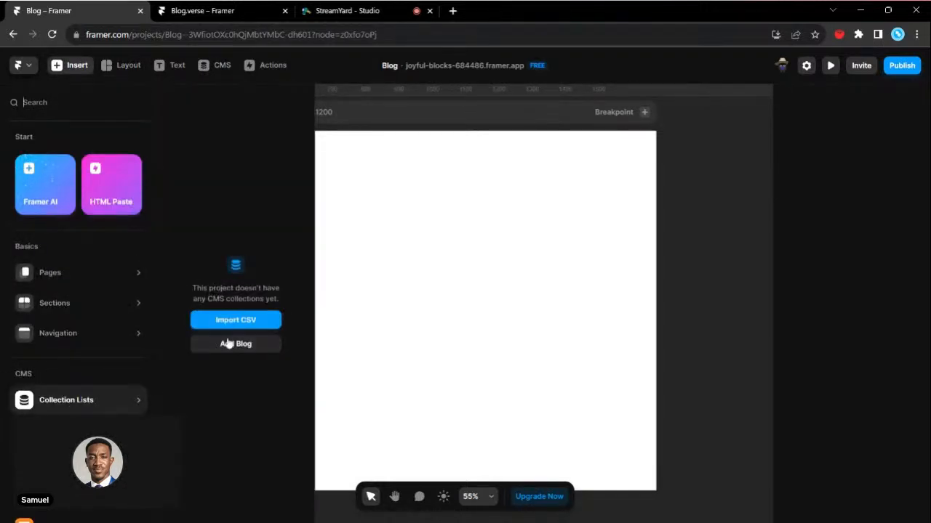
pyautogui.click(384, 191)
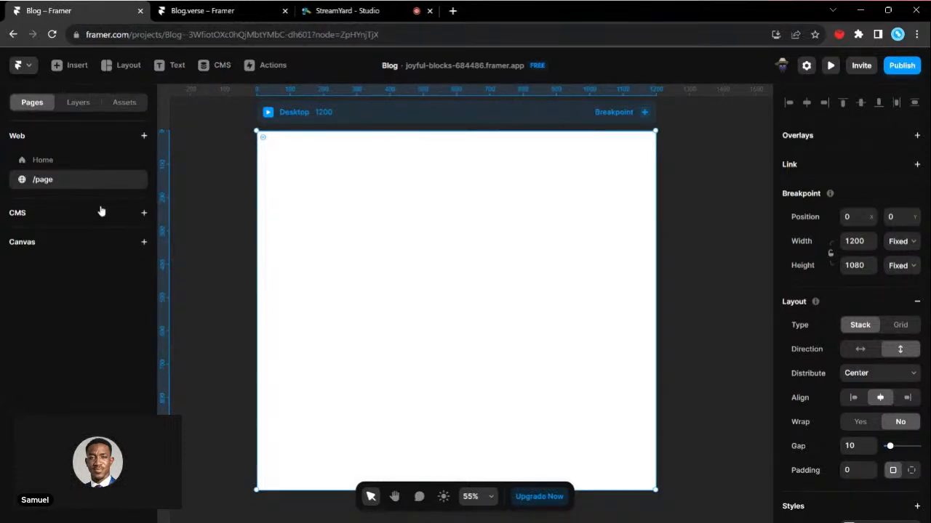
pyautogui.click(209, 68)
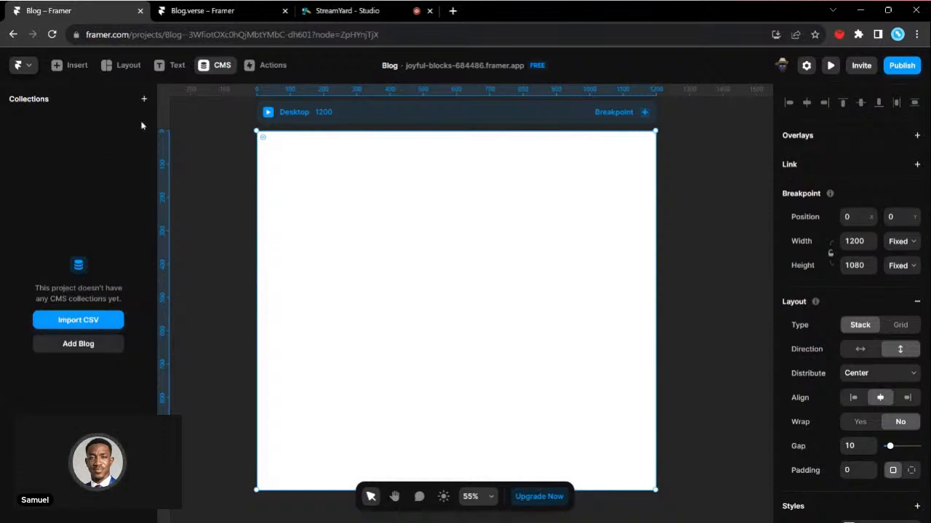
pyautogui.click(200, 132)
# - Add the sample blog to the CMS and review the fields and content of "Starting and Growing a Career in Web Design"
pyautogui.click(144, 216)
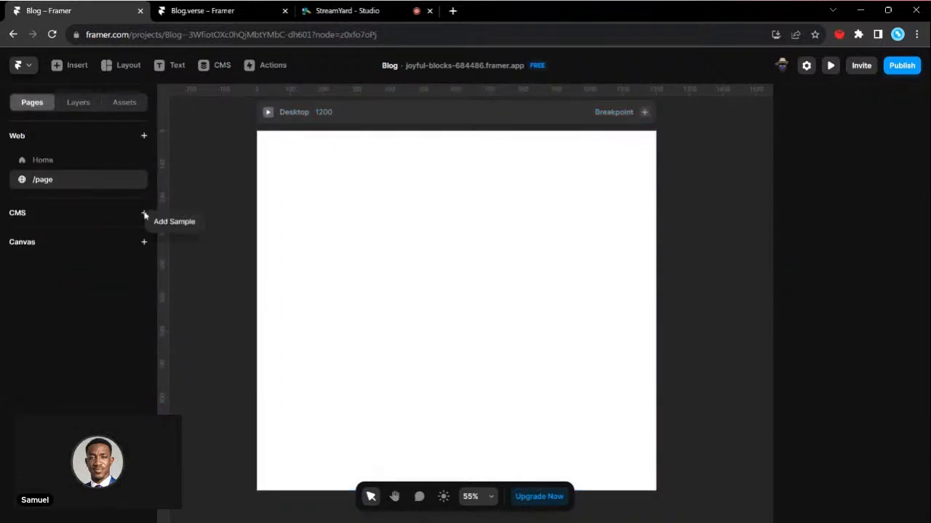
pyautogui.click(179, 222)
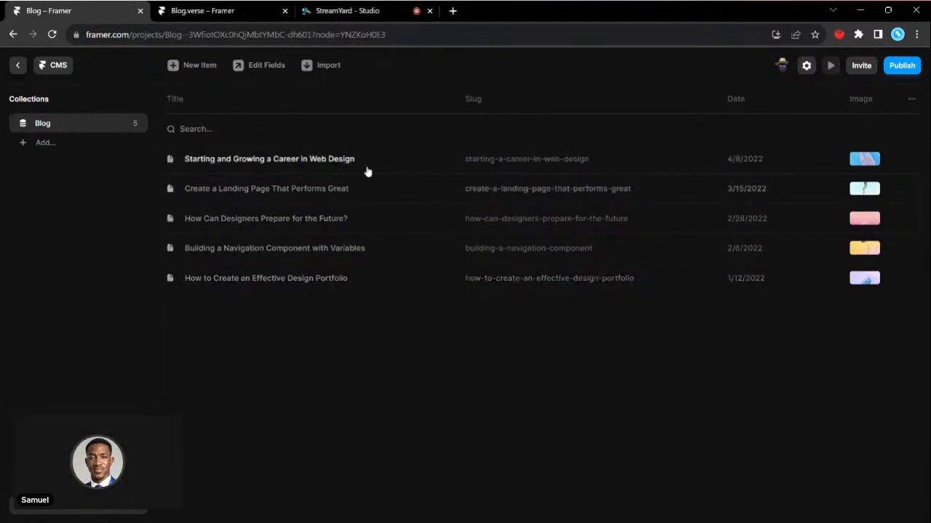
pyautogui.click(230, 159)
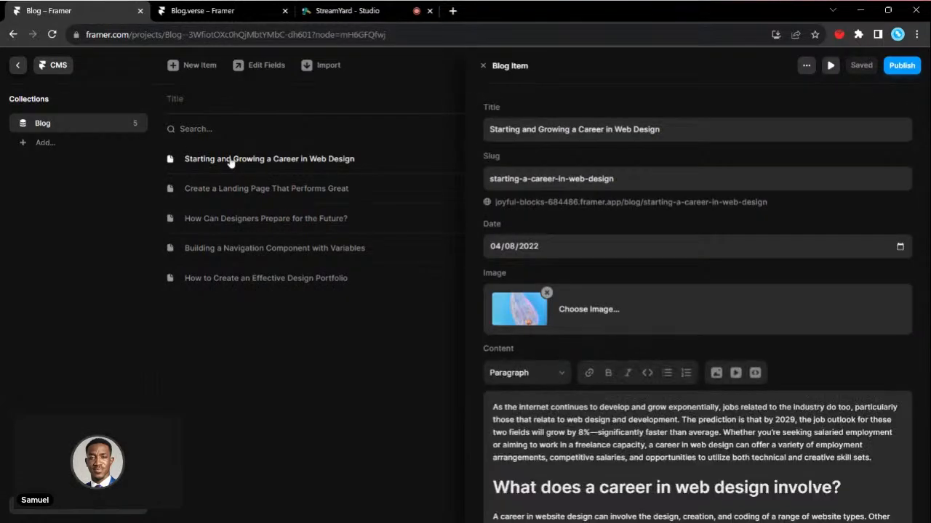
pyautogui.scroll(-6, 637, 354)
pyautogui.scroll(6, 635, 320)
pyautogui.scroll(-1, 634, 284)
pyautogui.scroll(-5, 635, 285)
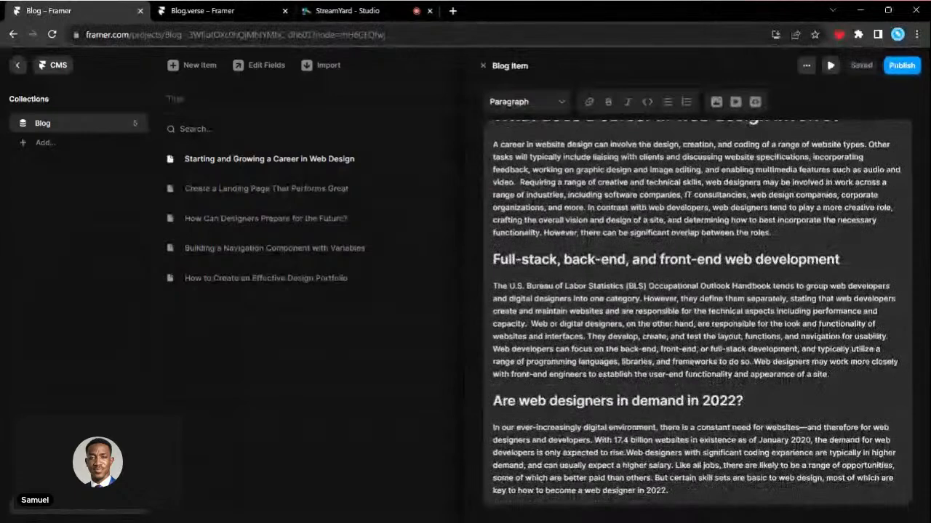
# - Open the web design career post in the canvas, dismiss the Sample Blog introduction and view the page layout
pyautogui.click(806, 65)
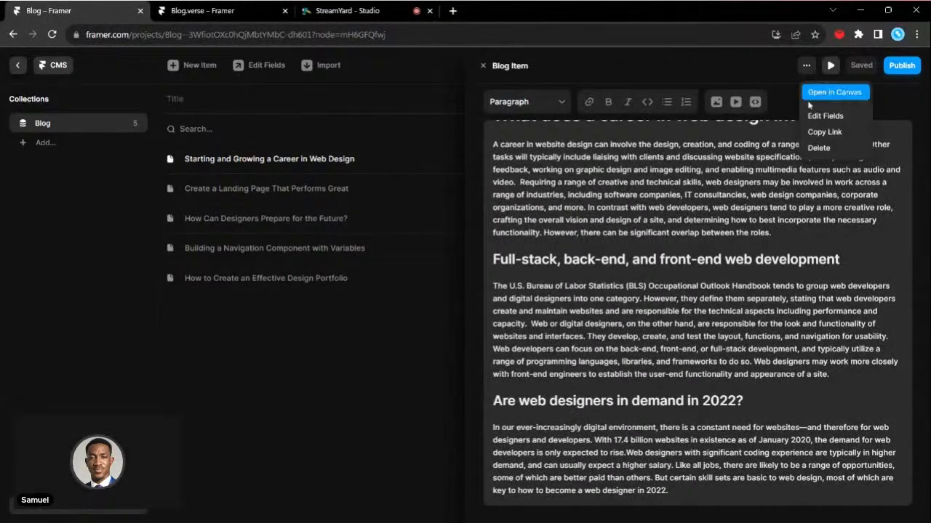
pyautogui.click(831, 92)
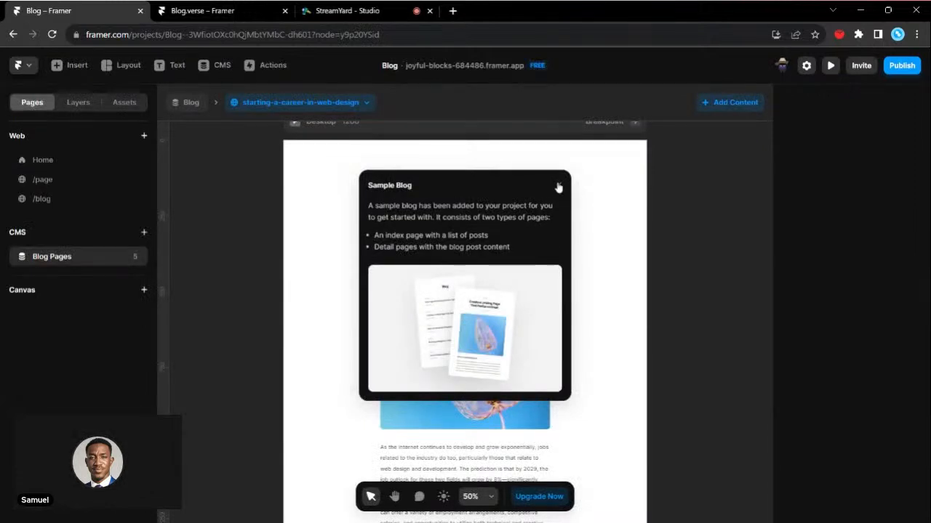
pyautogui.click(557, 188)
pyautogui.scroll(-5, 404, 293)
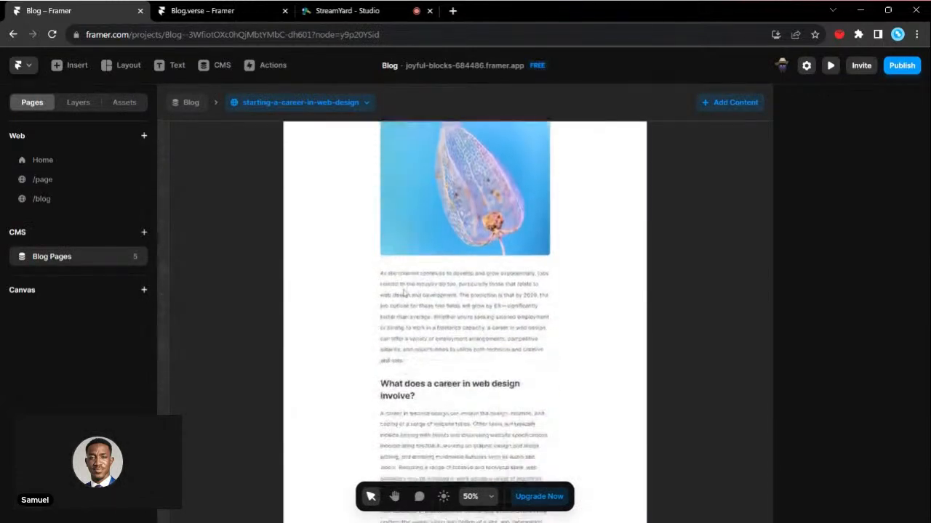
# - Examine the web design career post's title, date, cover image and body text from start to end
pyautogui.scroll(-10, 404, 292)
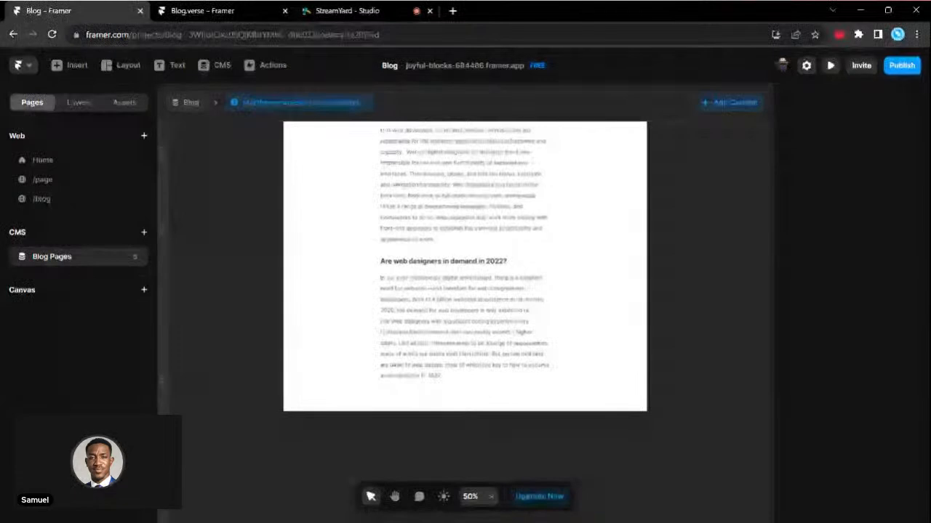
pyautogui.scroll(10, 404, 292)
pyautogui.scroll(6, 449, 339)
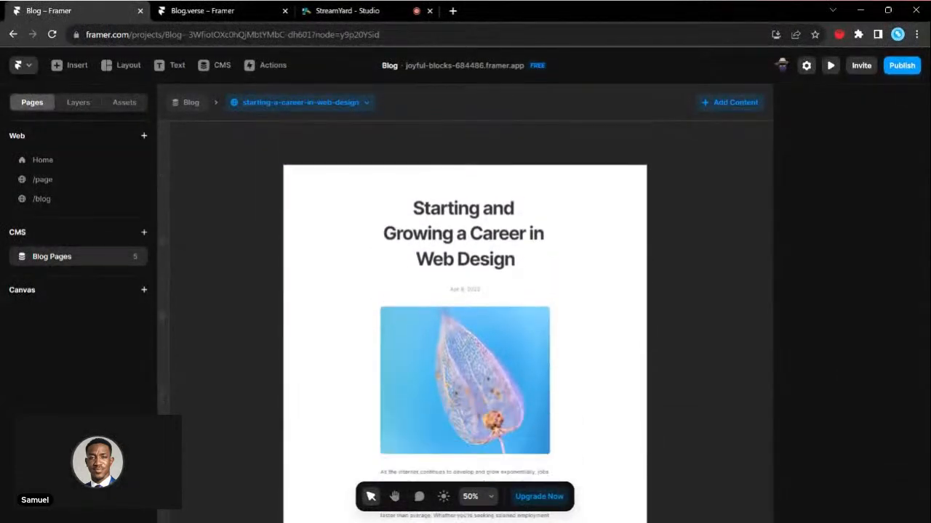
pyautogui.scroll(-2, 461, 195)
pyautogui.scroll(3, 462, 192)
pyautogui.scroll(3, 462, 193)
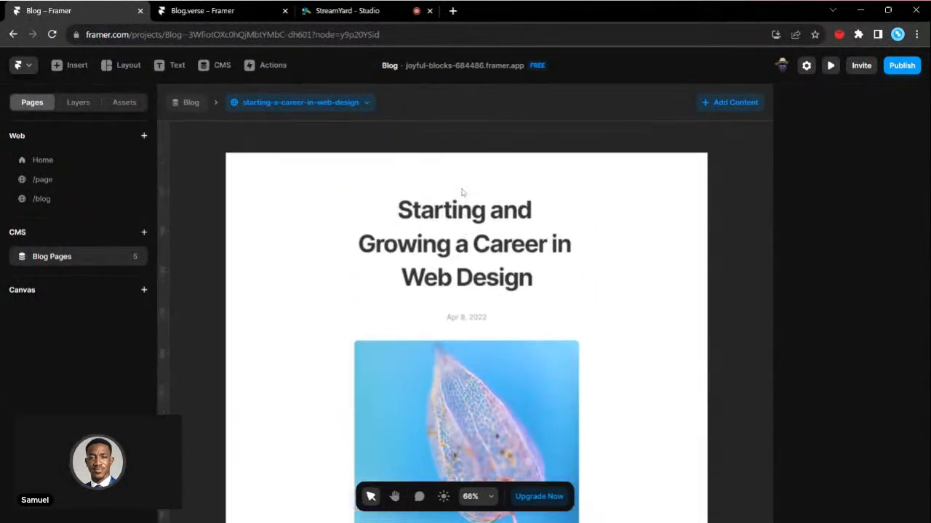
pyautogui.scroll(2, 462, 192)
pyautogui.scroll(-2, 465, 211)
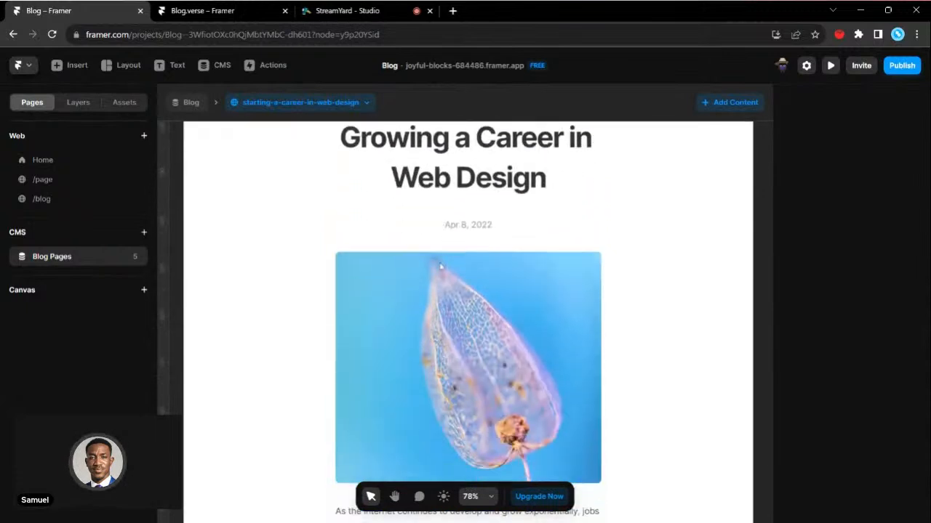
# - Inspect the post's date and cover image, then read through the body text sections below them
pyautogui.click(477, 225)
pyautogui.click(484, 287)
pyautogui.scroll(-2, 486, 240)
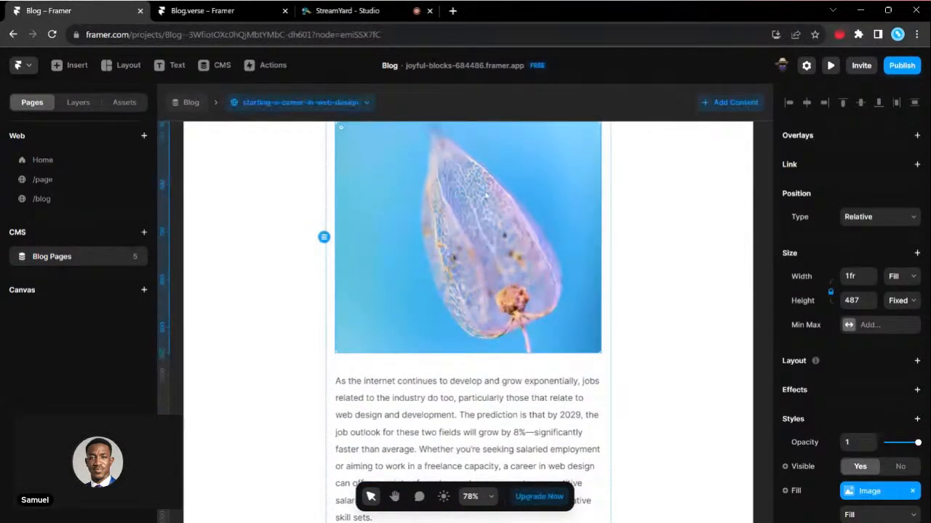
pyautogui.scroll(-6, 485, 195)
pyautogui.scroll(-4, 467, 320)
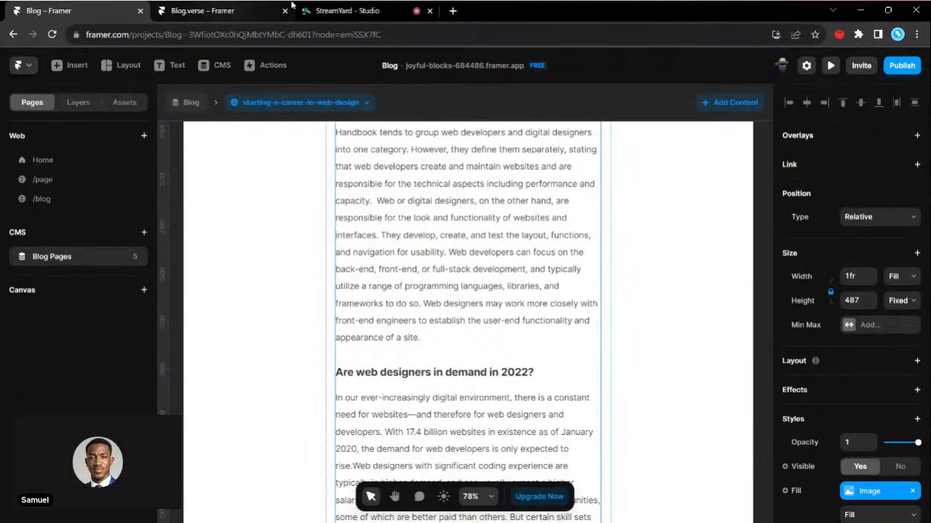
# - Check the live stream in the StreamYard studio, then return to the Blog project in Framer
pyautogui.click(349, 11)
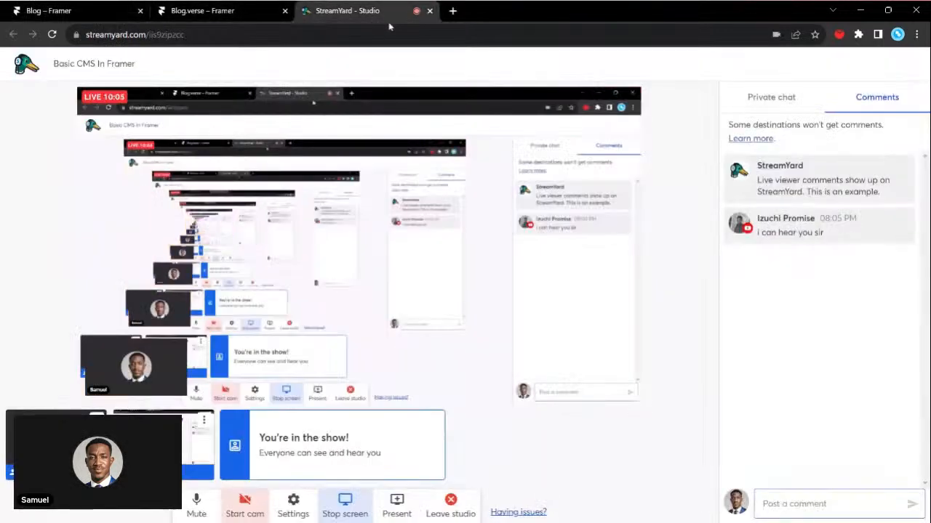
pyautogui.click(102, 10)
# - Insert the ready-made Contact section below the body text at the end of the blog post page
pyautogui.scroll(-3, 416, 282)
pyautogui.scroll(3, 416, 283)
pyautogui.scroll(-3, 416, 284)
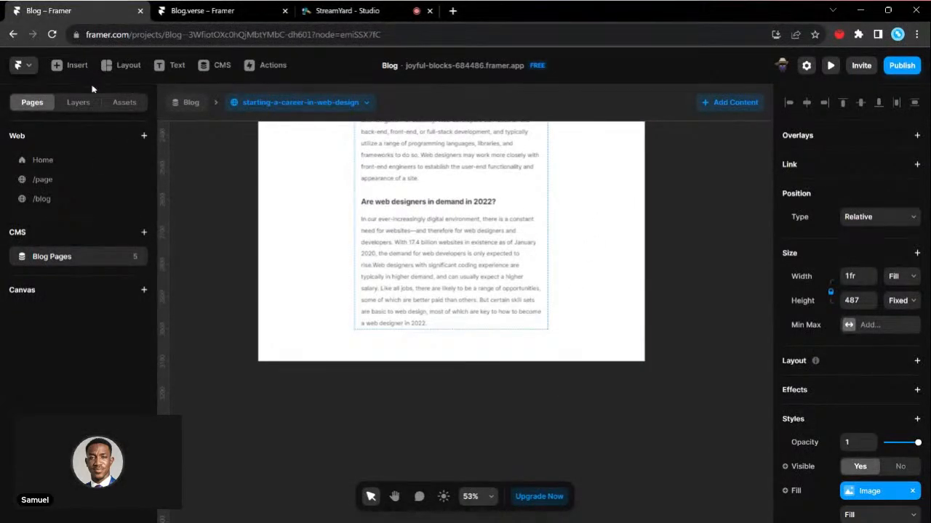
pyautogui.click(75, 65)
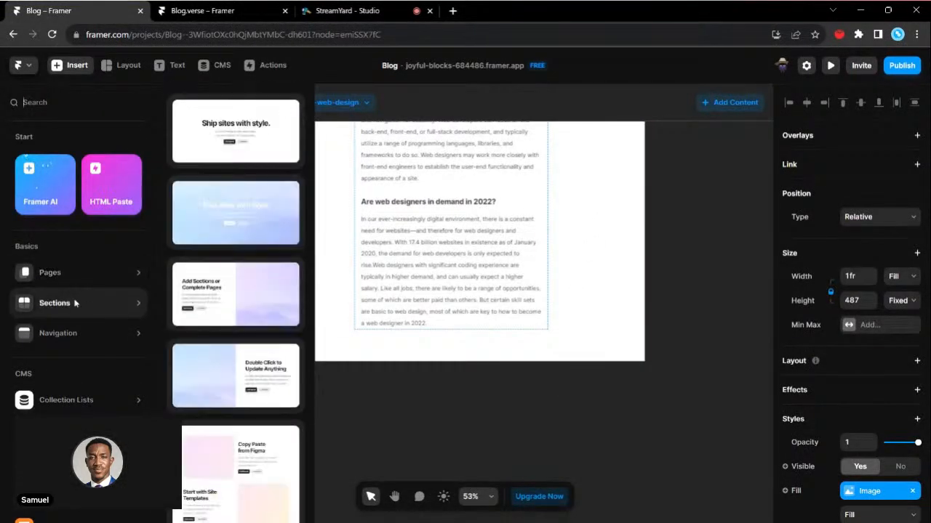
pyautogui.scroll(-10, 244, 232)
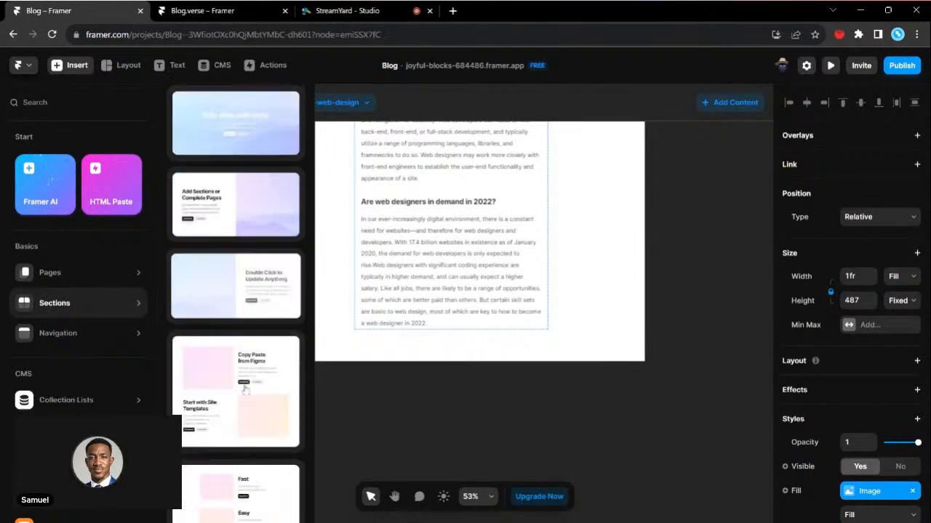
pyautogui.scroll(-8, 245, 391)
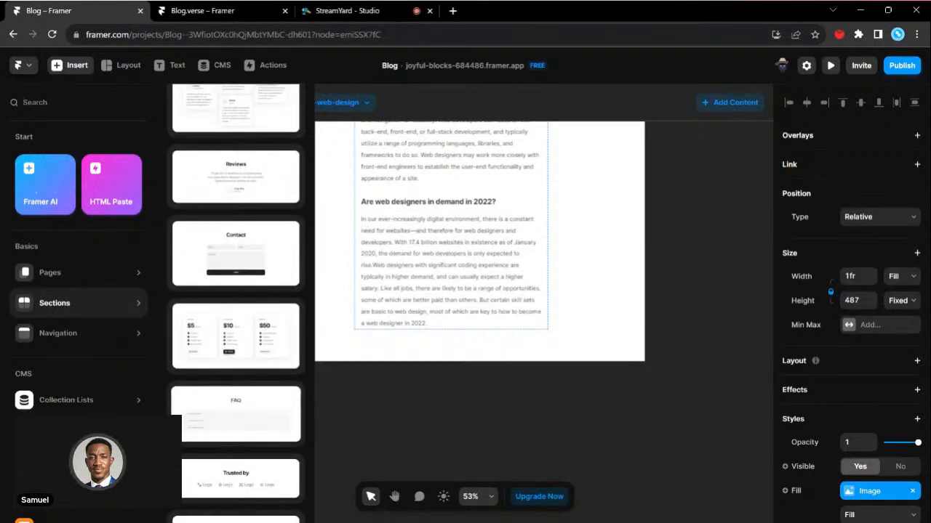
pyautogui.moveTo(237, 256); pyautogui.dragTo(437, 327)
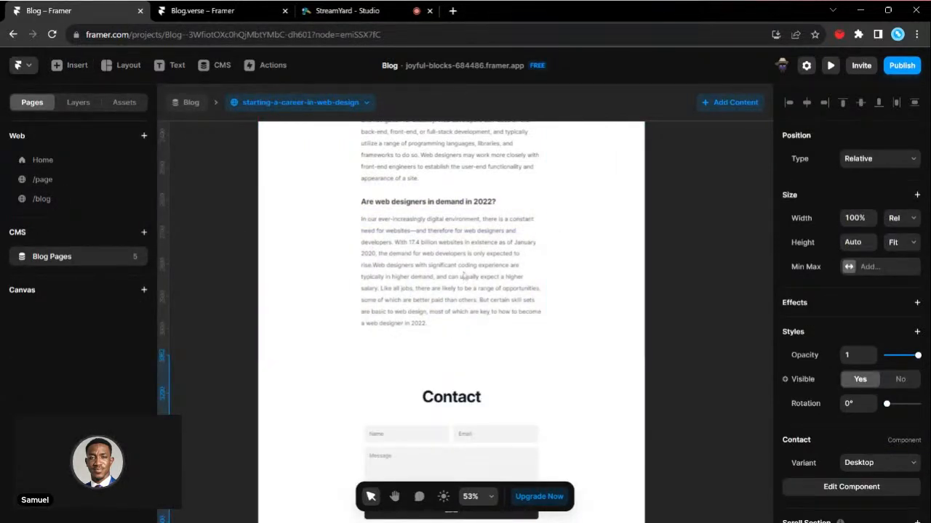
# - Switch the preview to the building-a-navigation-component post and check its Contact section and body text
pyautogui.click(317, 107)
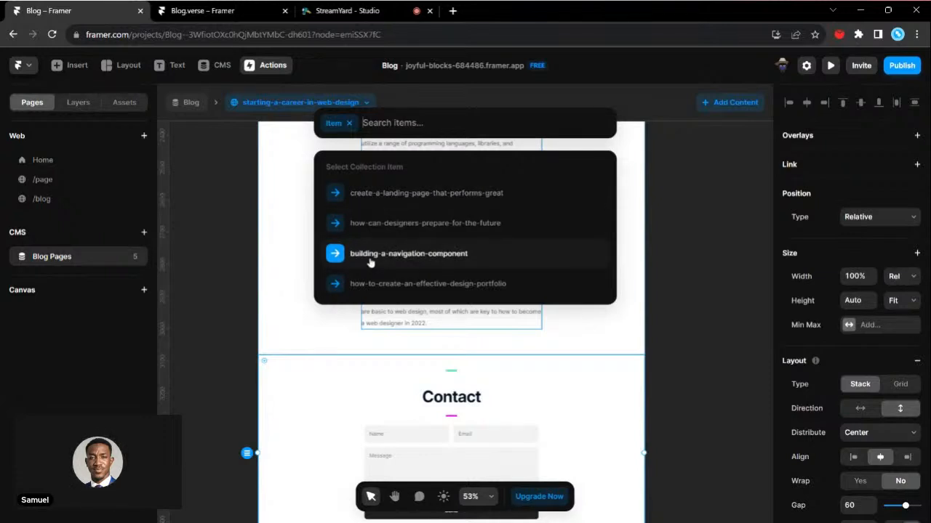
pyautogui.click(393, 256)
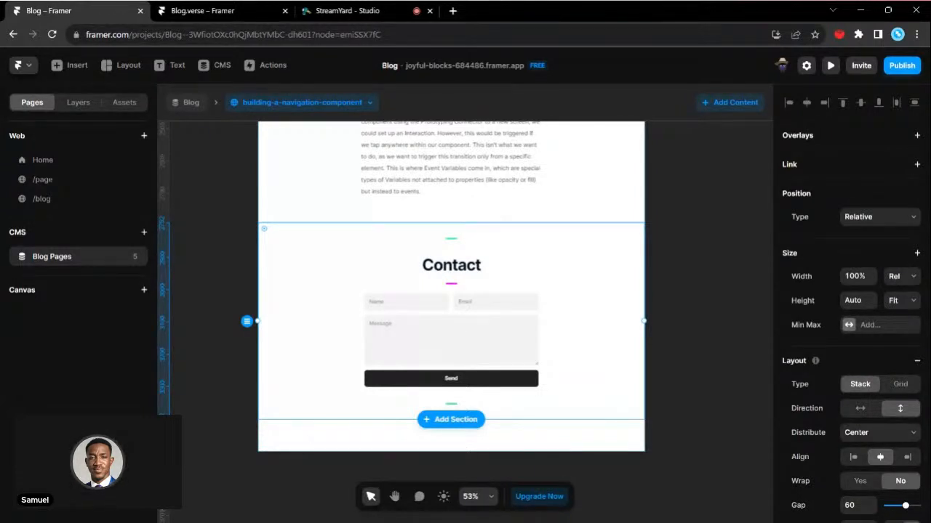
pyautogui.scroll(1, 553, 261)
pyautogui.scroll(-2, 552, 259)
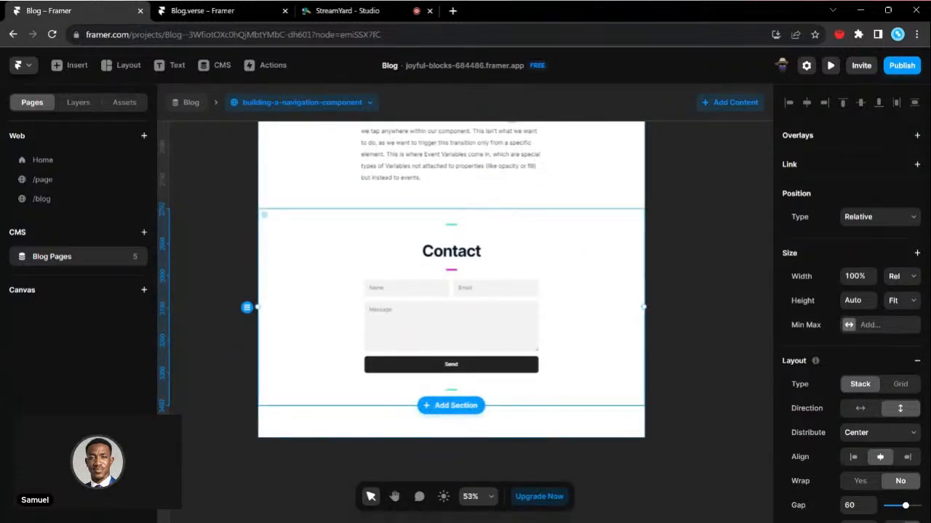
pyautogui.scroll(3, 449, 276)
pyautogui.scroll(4, 449, 275)
pyautogui.scroll(3, 449, 275)
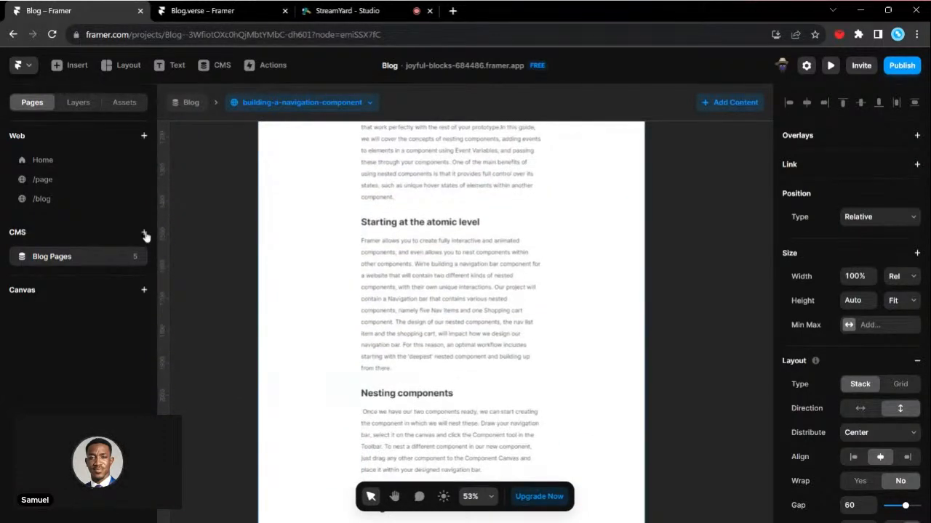
# - Check the options for adding a CMS collection, dismiss them and open the /blog page
pyautogui.click(144, 236)
pyautogui.moveTo(155, 246)
pyautogui.click(193, 314)
pyautogui.click(46, 204)
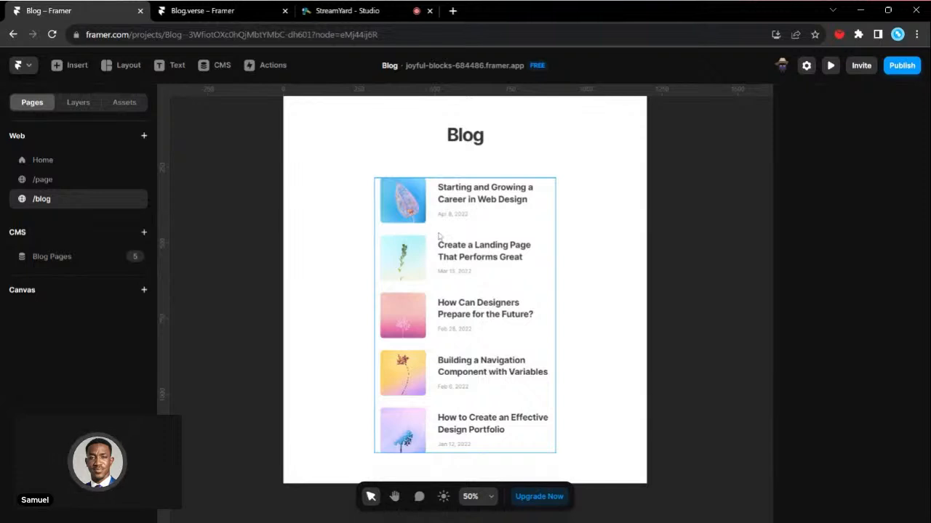
# - Select the collection list on the /blog page and examine its post titles, dates and thumbnails
pyautogui.click(438, 236)
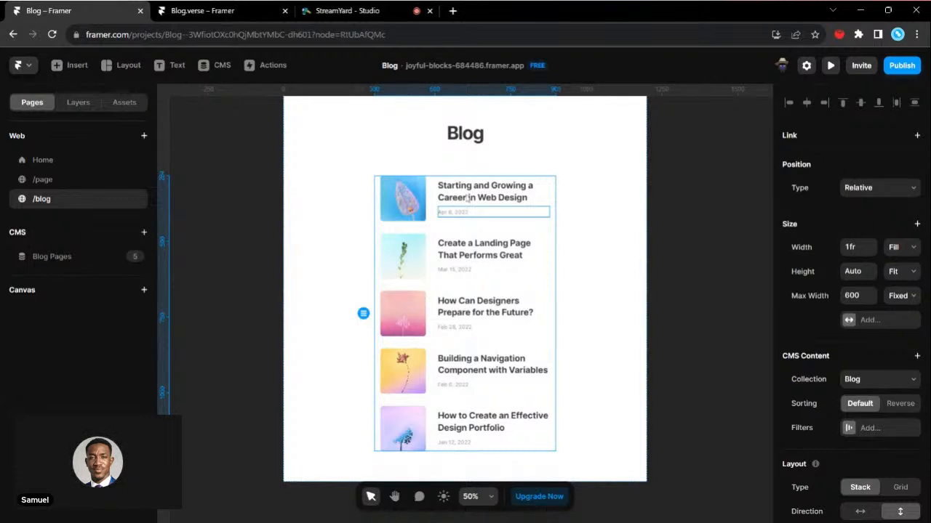
pyautogui.scroll(3, 477, 223)
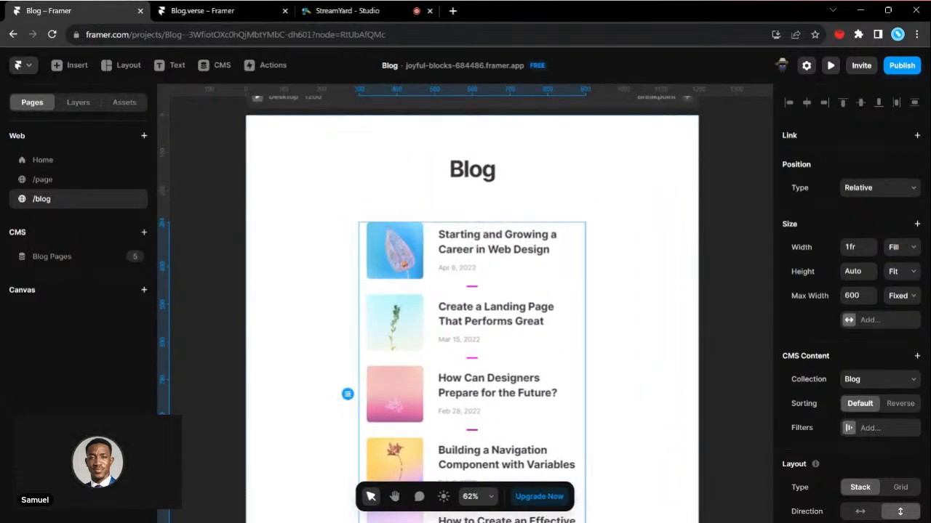
pyautogui.scroll(-3, 478, 331)
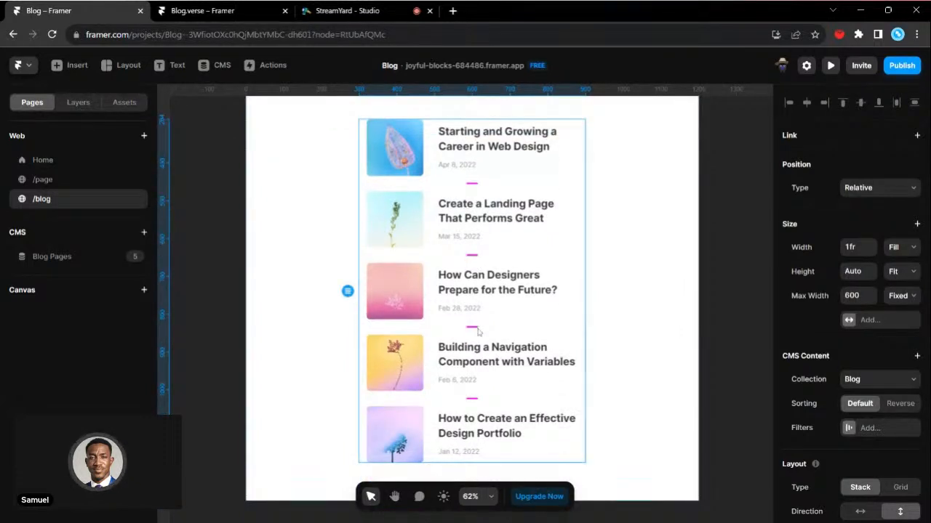
pyautogui.scroll(2, 478, 331)
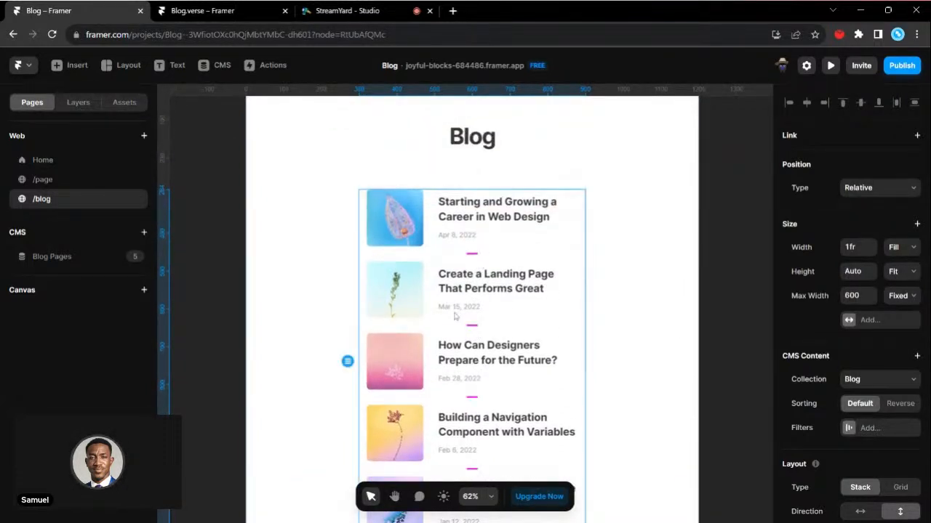
pyautogui.scroll(-4, 457, 318)
pyautogui.click(454, 316)
pyautogui.scroll(-3, 509, 308)
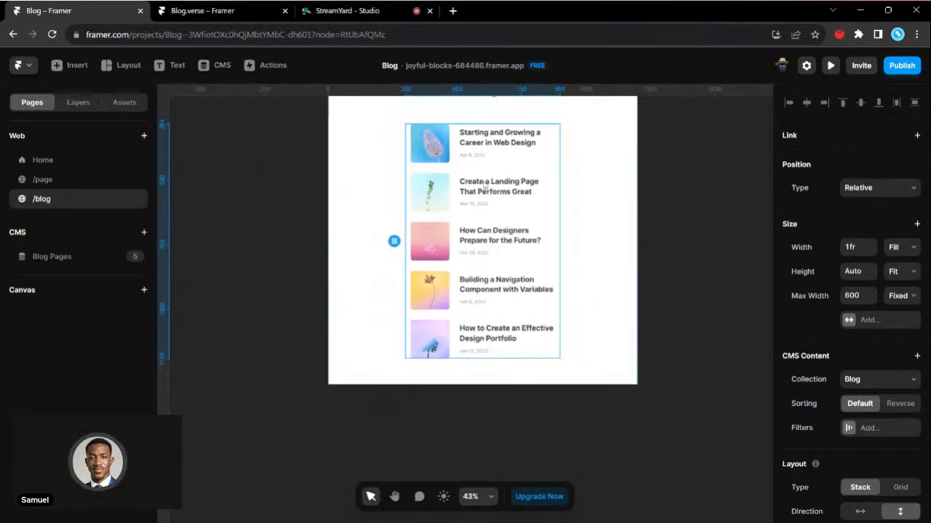
pyautogui.scroll(4, 512, 344)
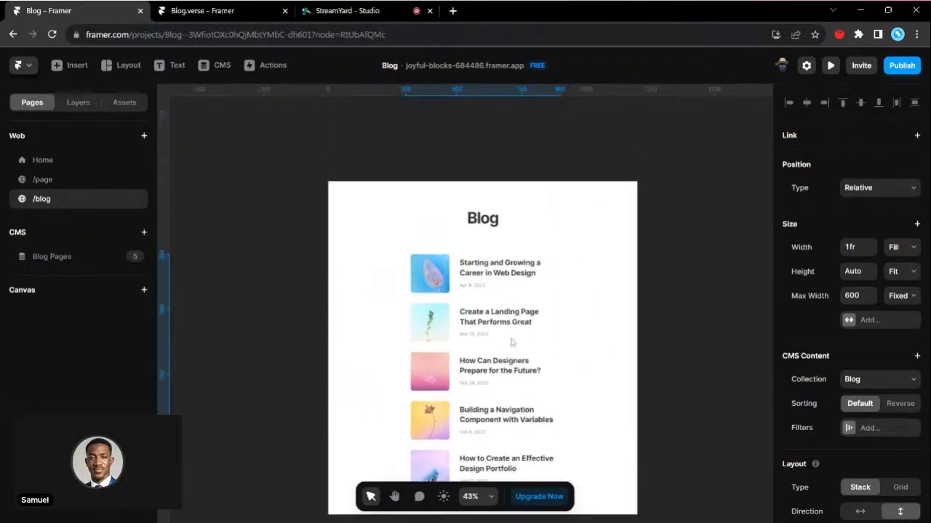
pyautogui.scroll(-2, 511, 344)
# - Examine the collection list's size, CMS content, layout, style and accessibility properties
pyautogui.scroll(-3, 894, 304)
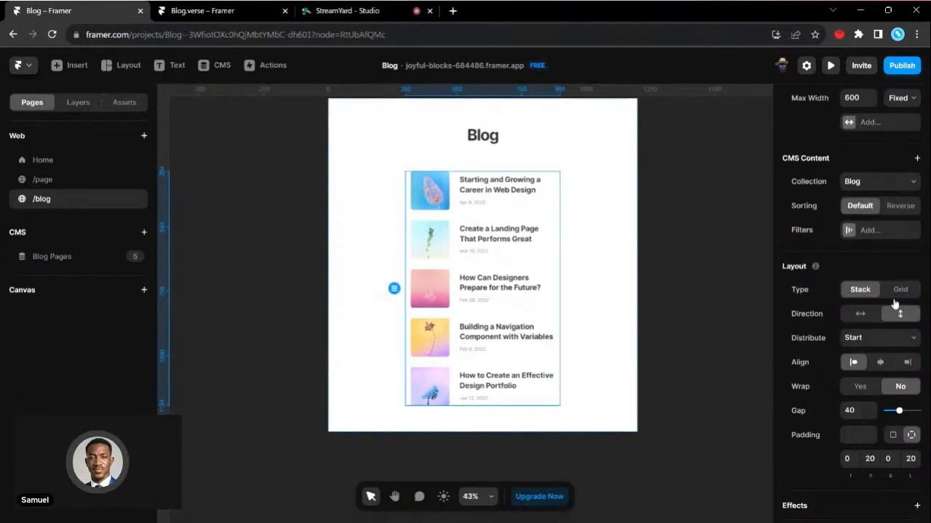
pyautogui.scroll(1, 833, 176)
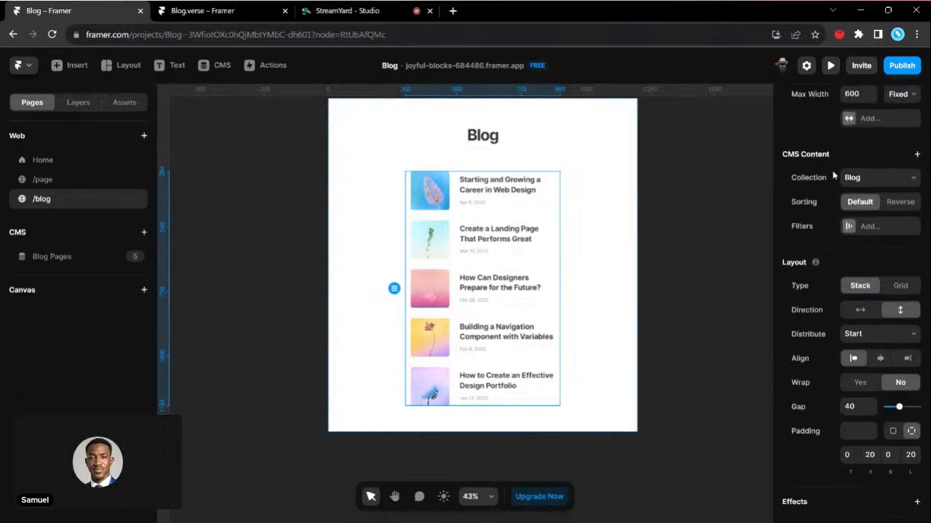
pyautogui.scroll(4, 477, 268)
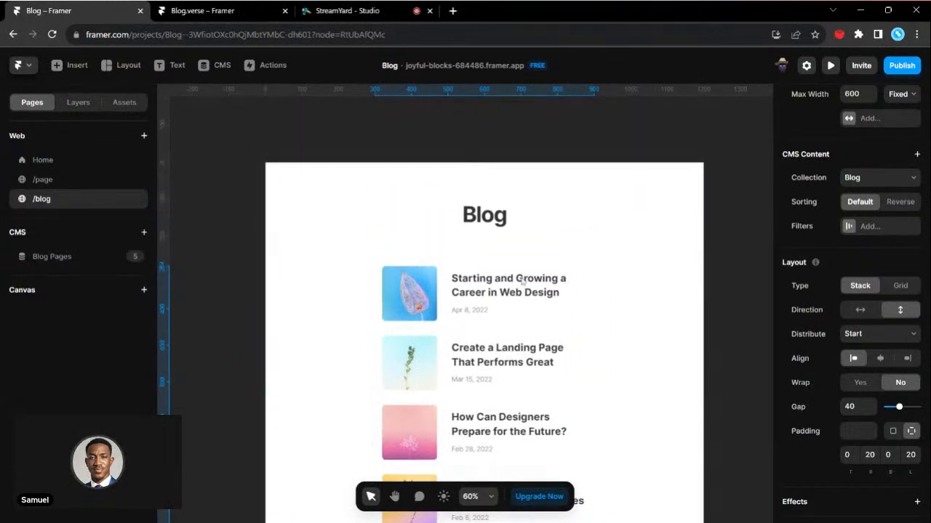
pyautogui.scroll(-1, 582, 295)
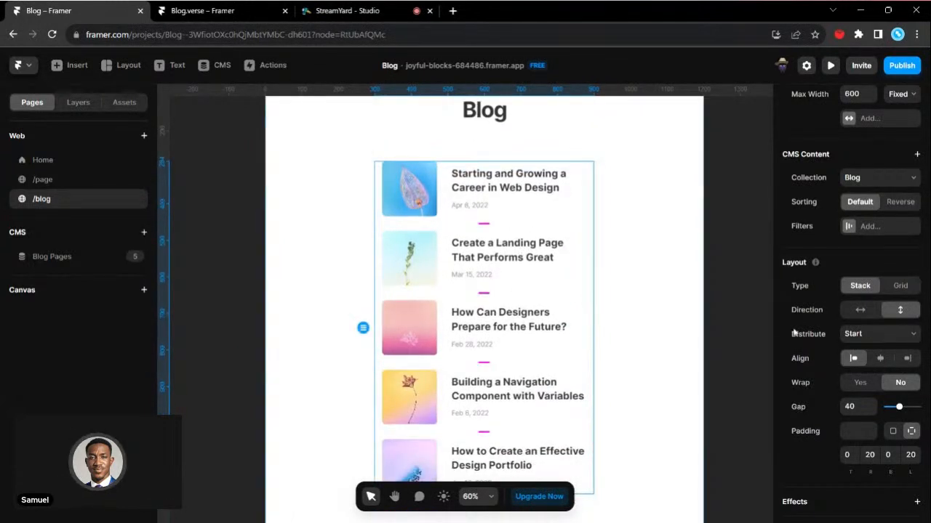
pyautogui.scroll(3, 825, 235)
pyautogui.scroll(-5, 825, 235)
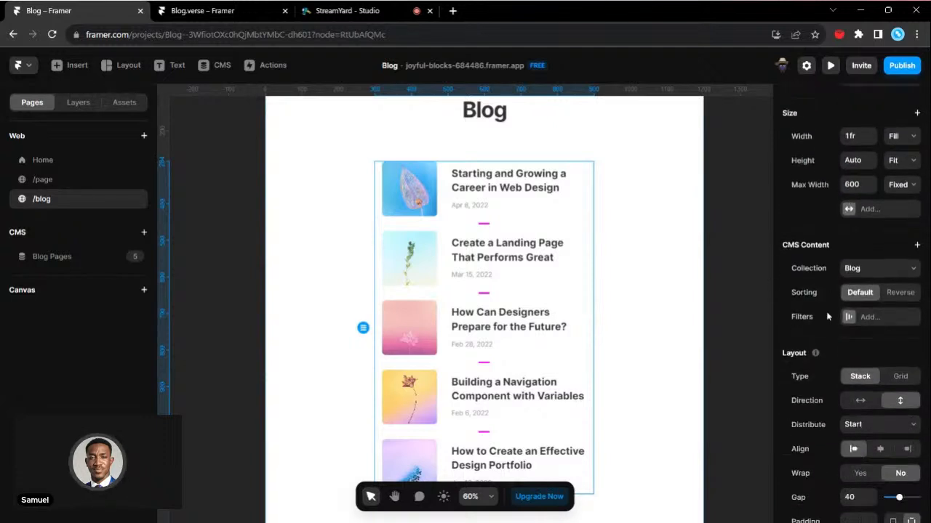
pyautogui.scroll(-8, 824, 306)
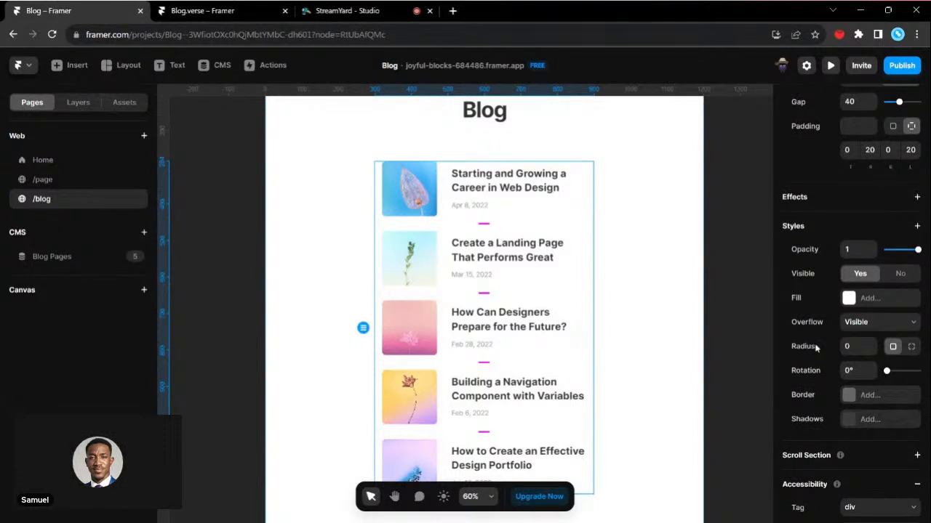
pyautogui.scroll(-3, 816, 349)
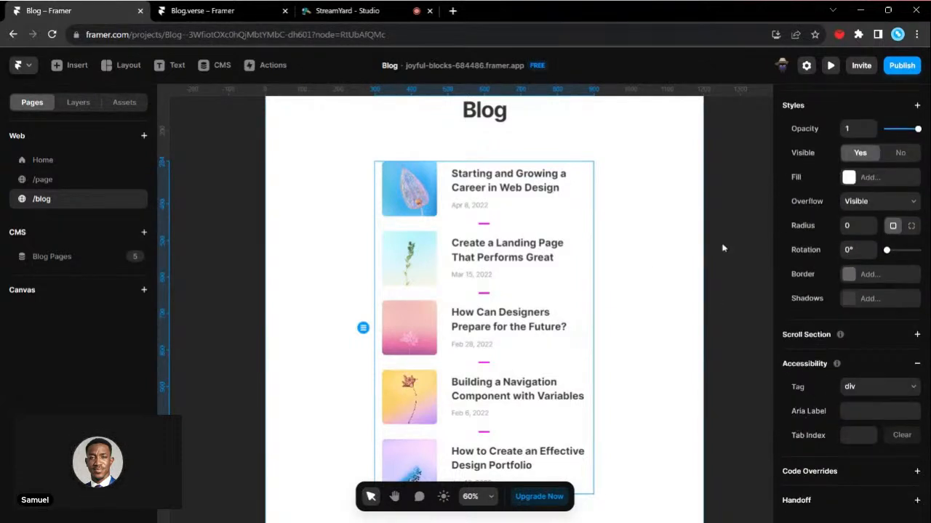
pyautogui.scroll(10, 851, 305)
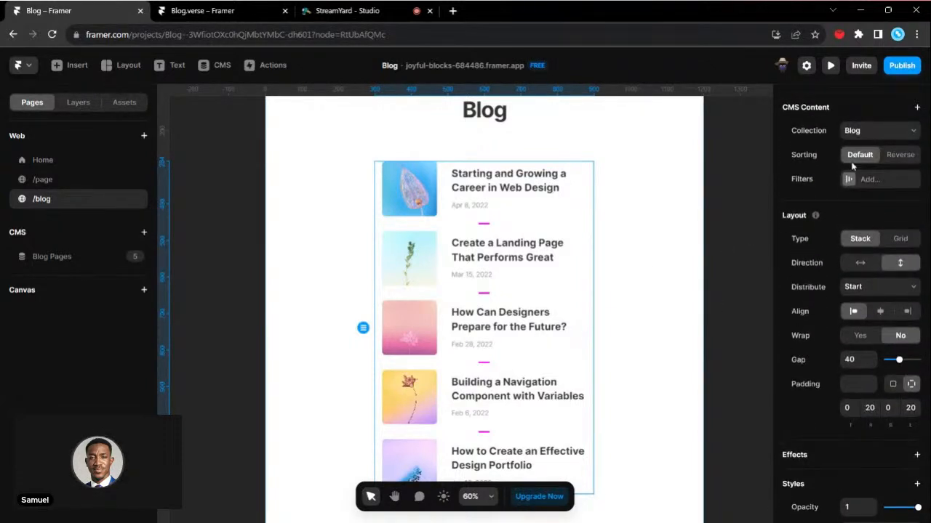
pyautogui.scroll(2, 852, 167)
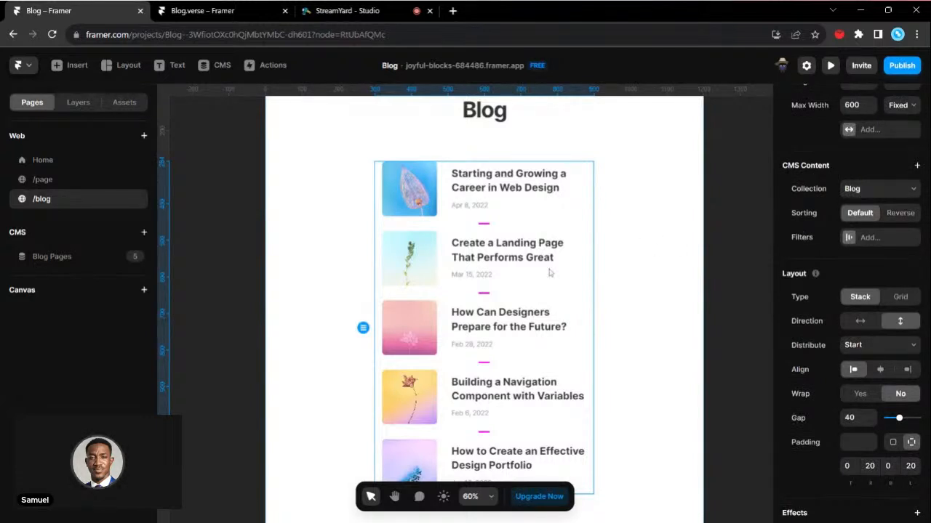
# - Check which extra CMS Content options can be added to the collection list, then dismiss them without choosing one
pyautogui.scroll(-1, 550, 218)
pyautogui.click(916, 165)
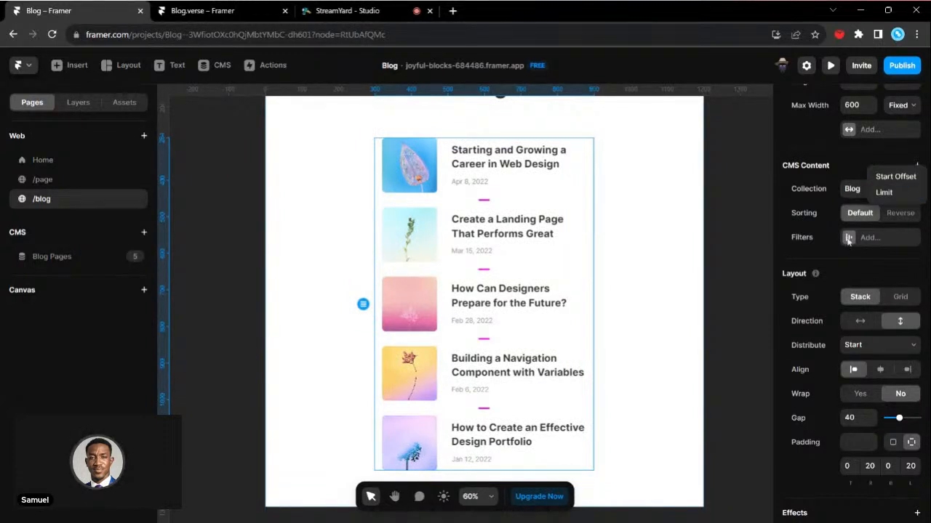
pyautogui.click(806, 199)
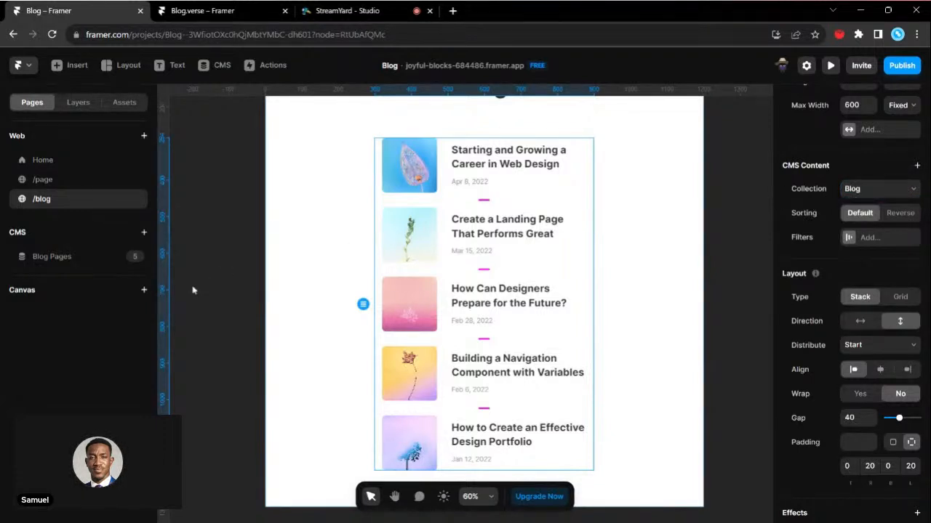
pyautogui.scroll(1, 326, 259)
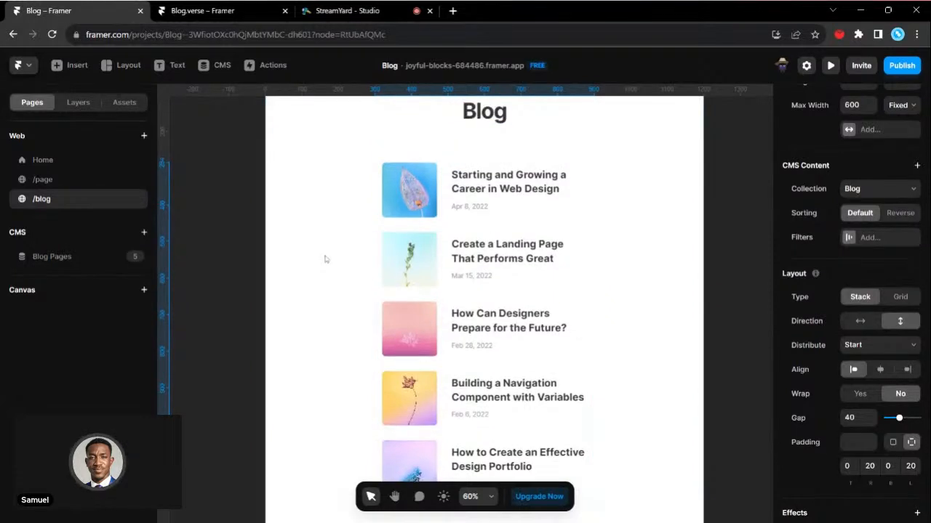
# - Select the collection list through the layer tree and change its layout type from Stack to Grid
pyautogui.scroll(2, 519, 204)
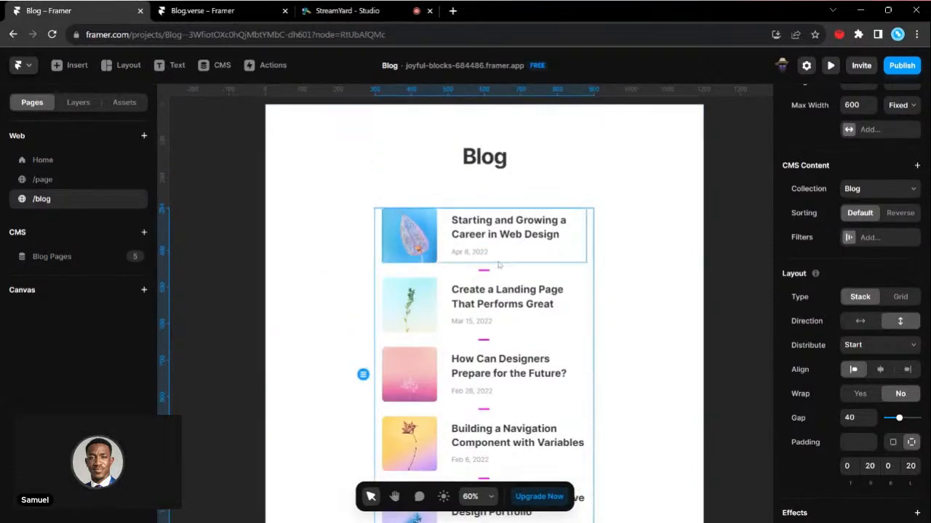
pyautogui.scroll(2, 499, 264)
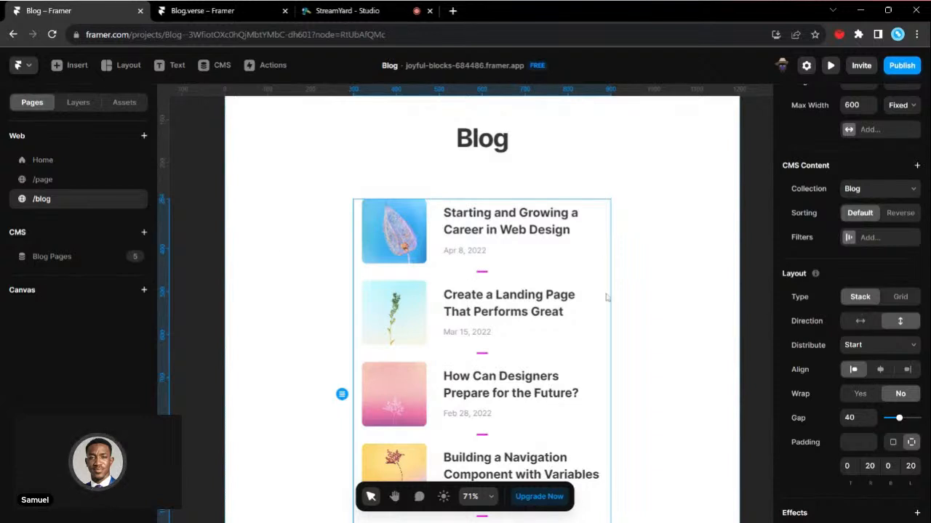
pyautogui.click(78, 101)
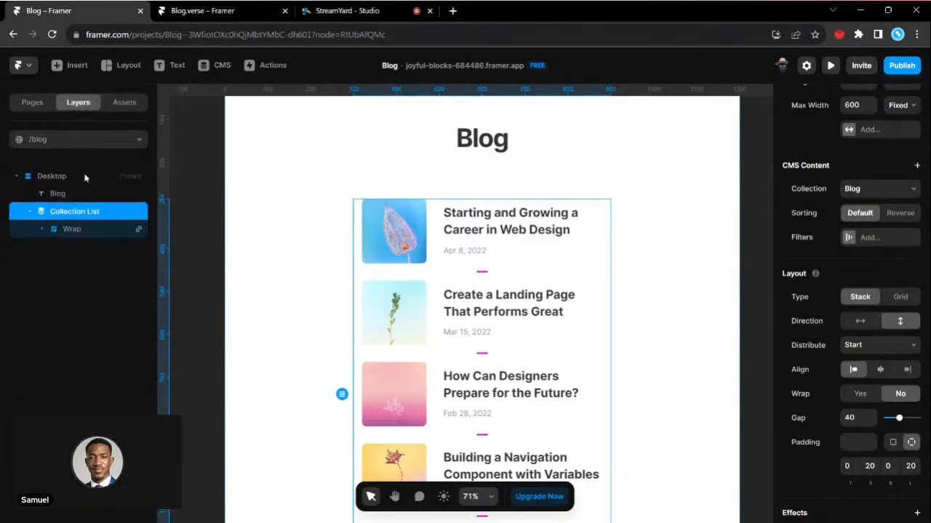
pyautogui.click(61, 229)
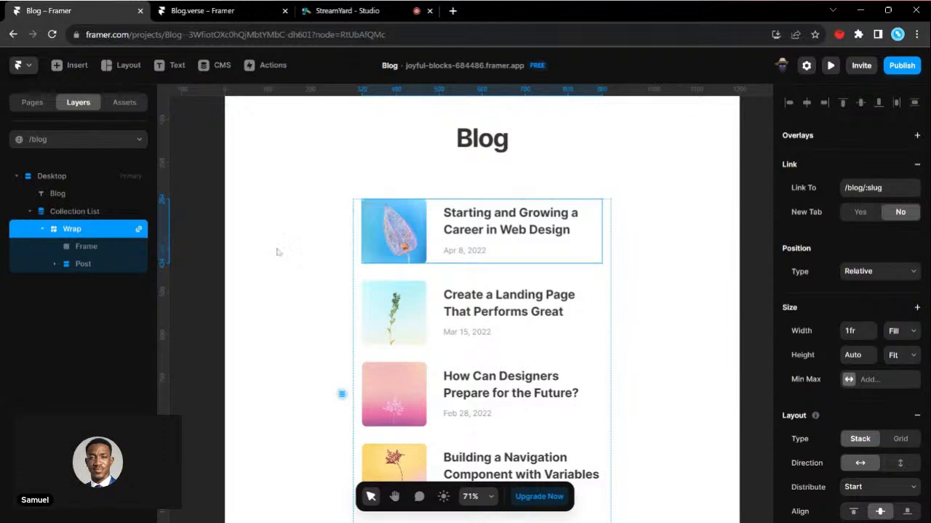
pyautogui.click(367, 280)
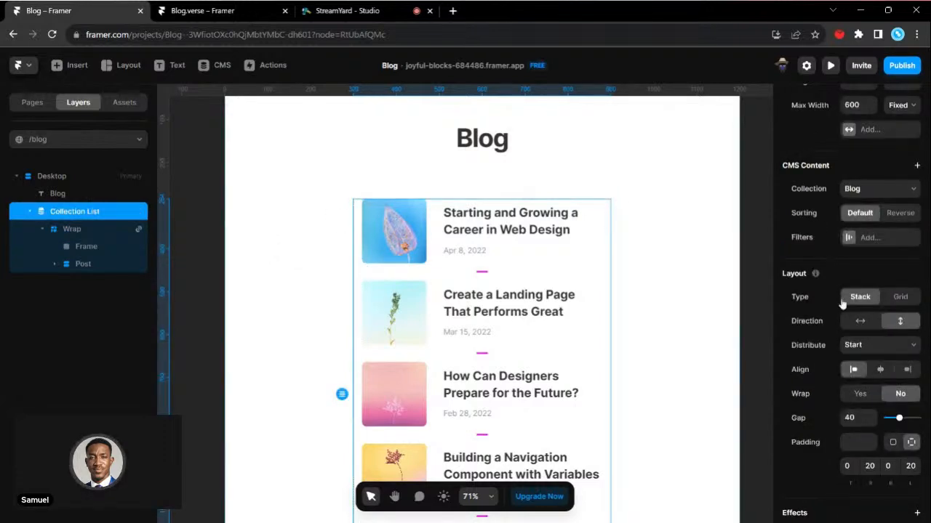
pyautogui.scroll(-2, 877, 285)
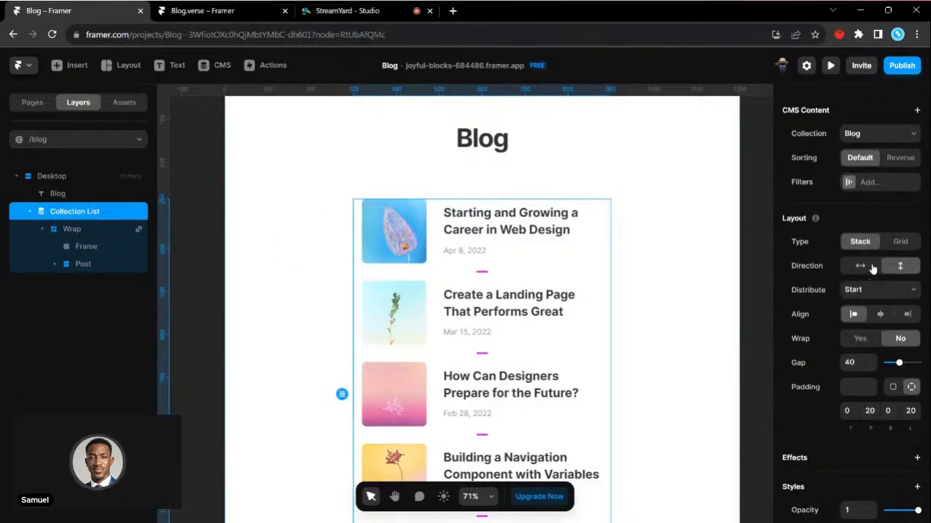
pyautogui.click(899, 241)
# - Set the collection list's maximum width to 800
pyautogui.scroll(-1, 469, 353)
pyautogui.scroll(3, 908, 279)
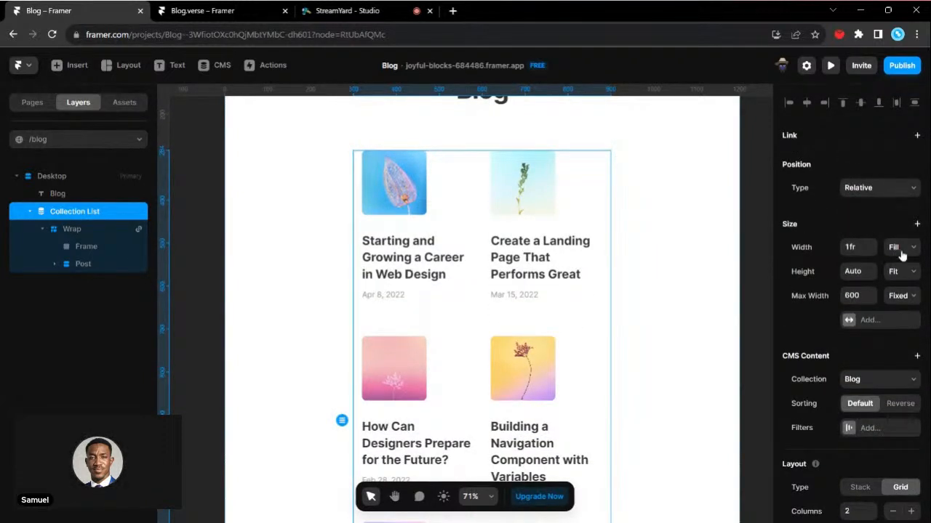
pyautogui.click(847, 293)
pyautogui.press('Return')
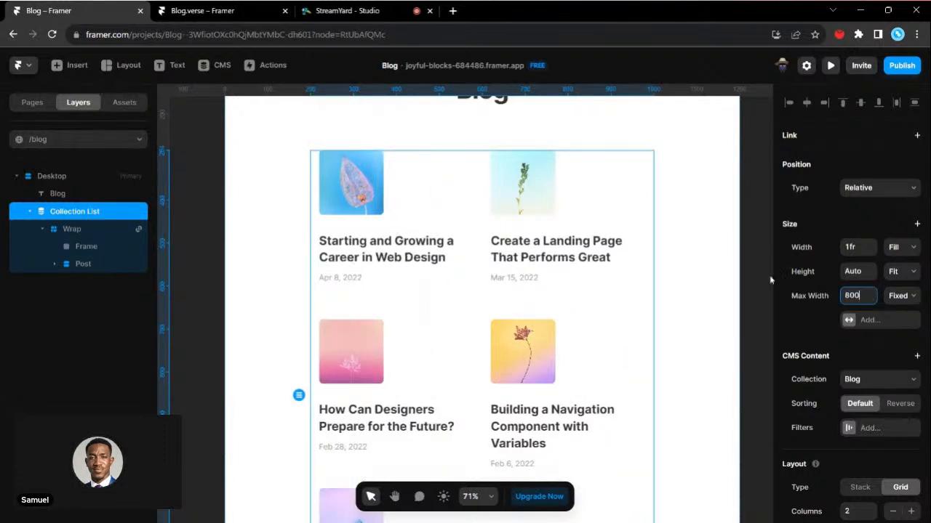
# - Try a maximum width of 1200 for the collection list and return it to 800
pyautogui.click(844, 291)
pyautogui.write('1200')
pyautogui.press('Return')
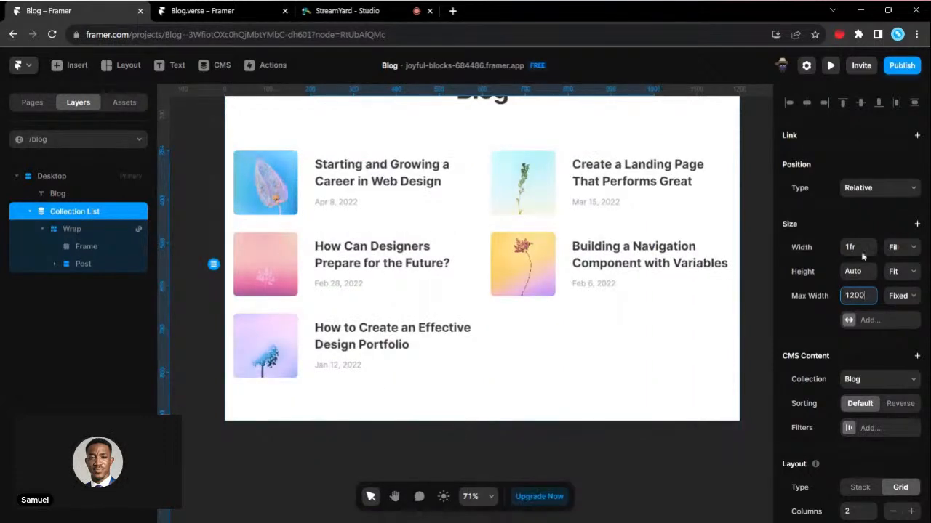
pyautogui.write('8')
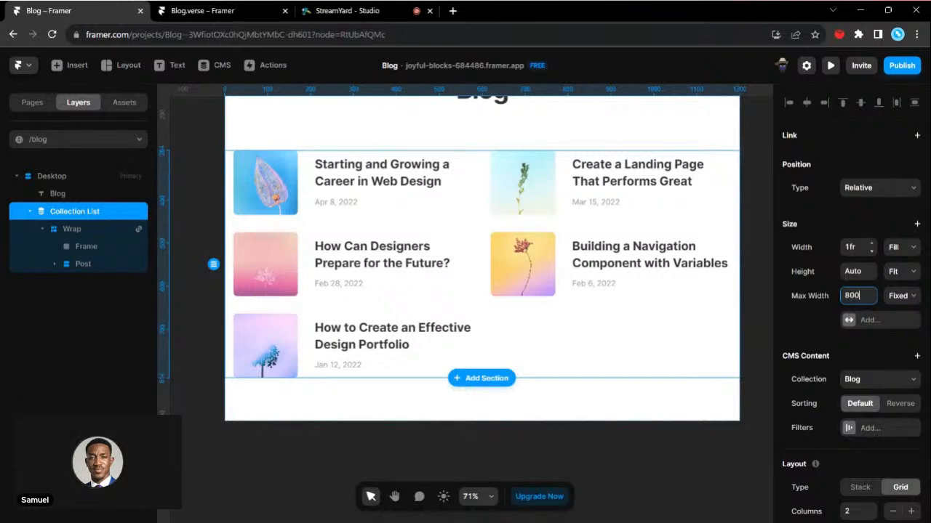
pyautogui.press('Return')
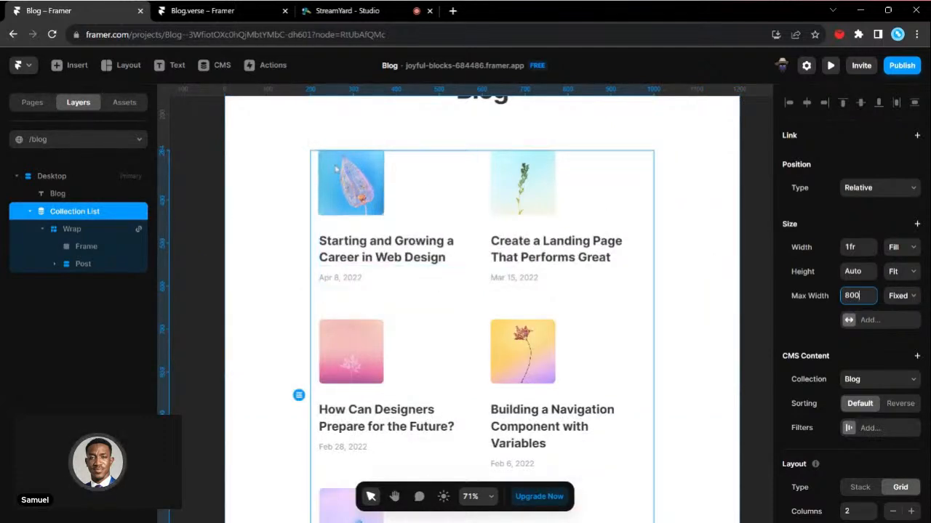
# - Set the gap of the collection list's Wrap stack to 8 and make its direction vertical
pyautogui.scroll(-3, 393, 374)
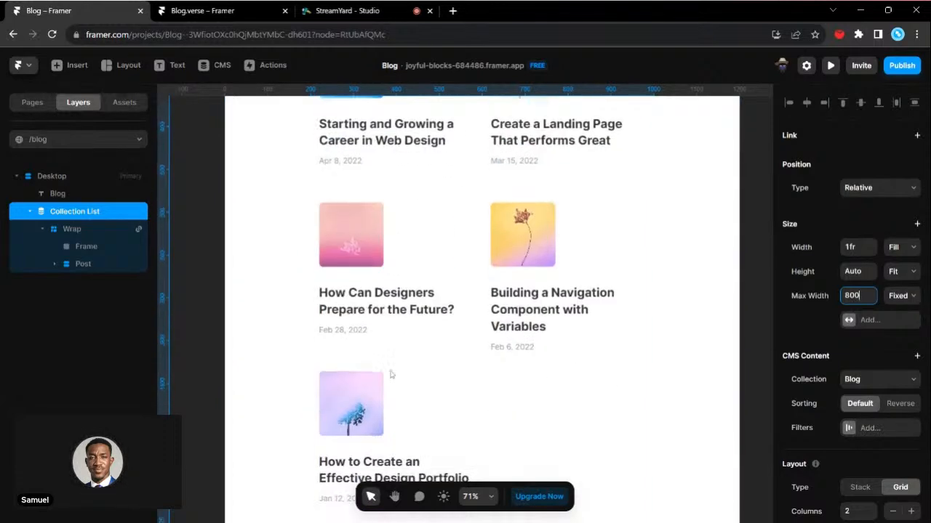
pyautogui.scroll(4, 441, 264)
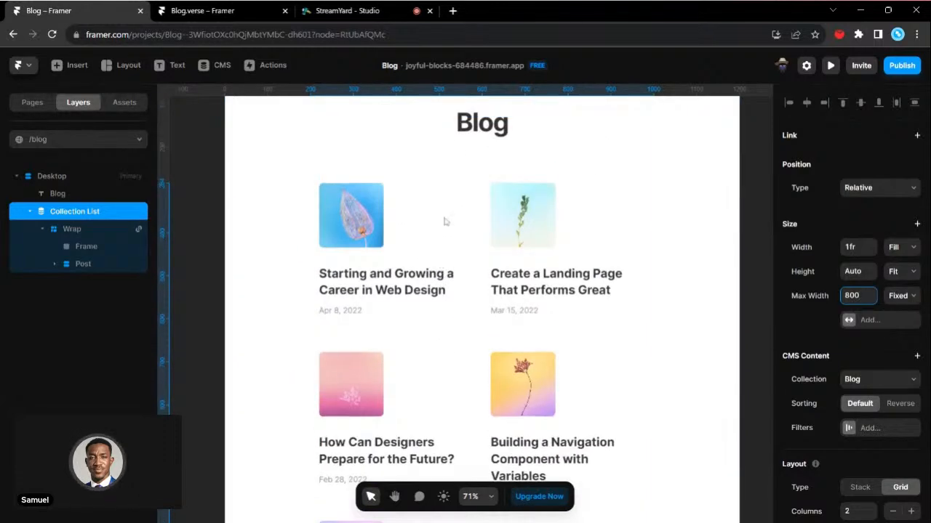
pyautogui.click(417, 256)
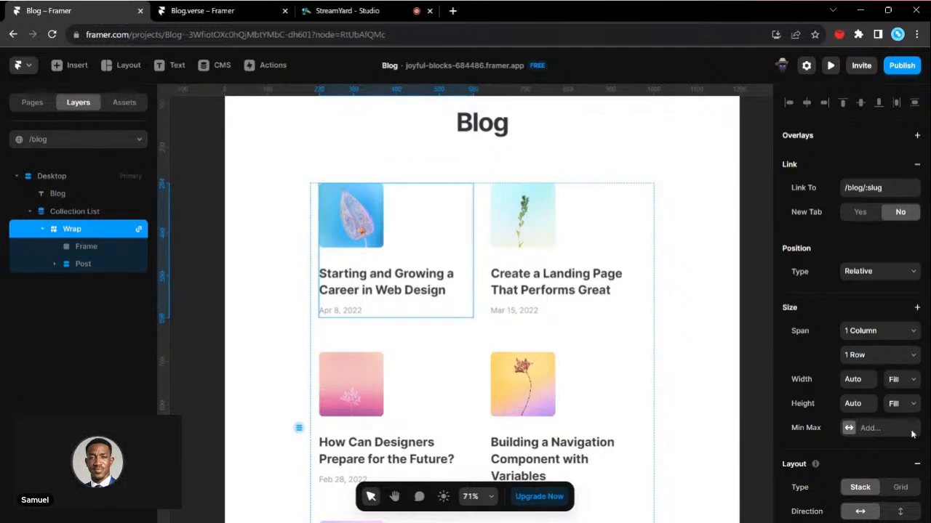
pyautogui.scroll(-5, 908, 426)
pyautogui.click(851, 294)
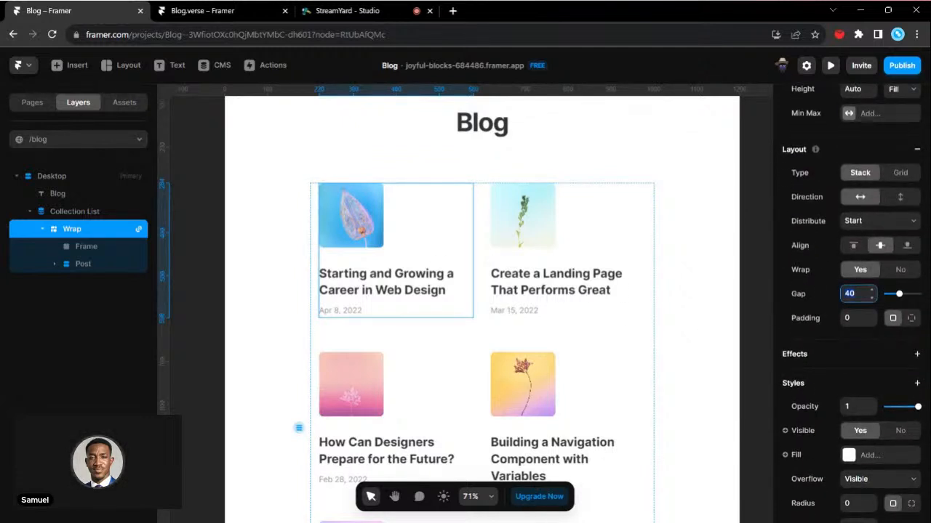
pyautogui.write('32')
pyautogui.press('Return')
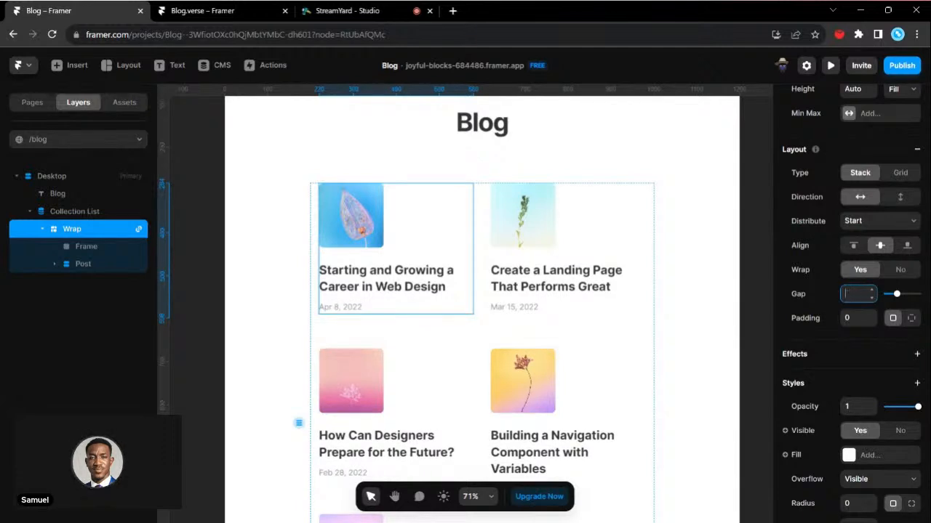
pyautogui.press('Return')
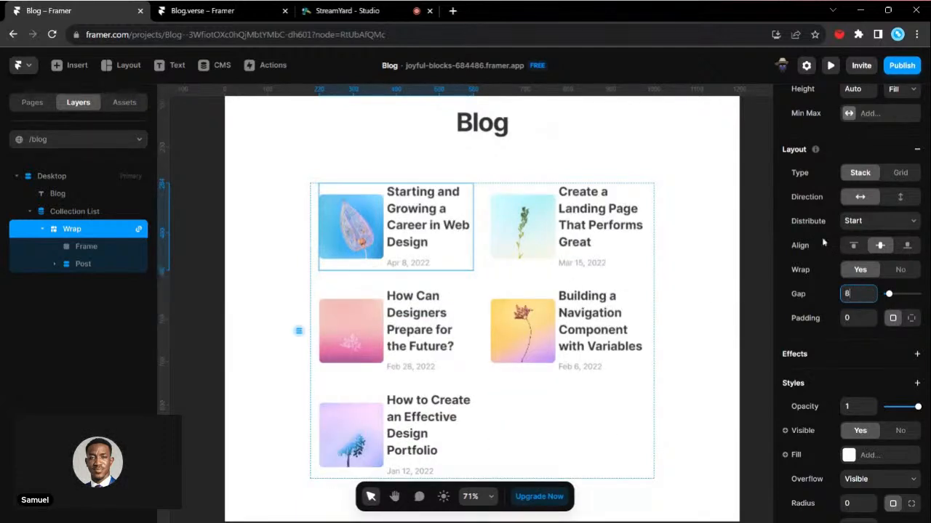
pyautogui.scroll(2, 887, 254)
pyautogui.click(900, 265)
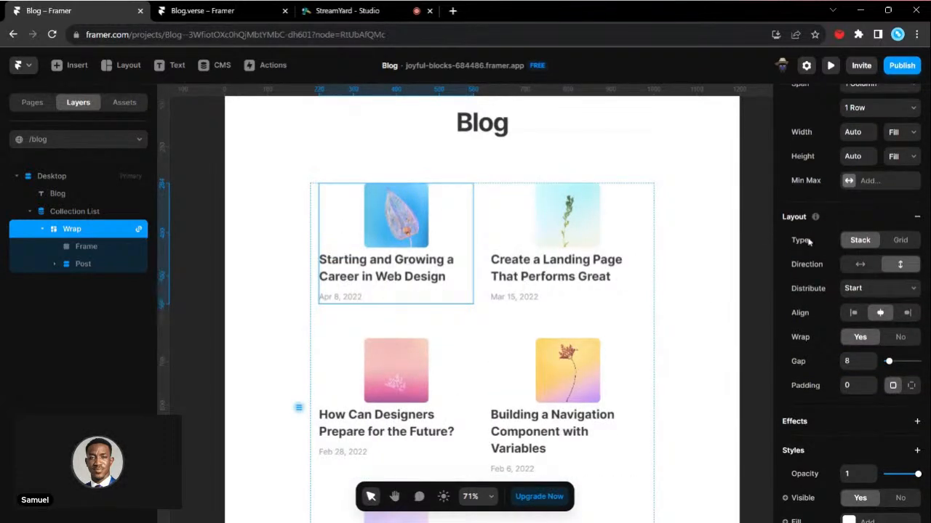
# - Set the width of the post's image frame to Fill
pyautogui.scroll(3, 276, 257)
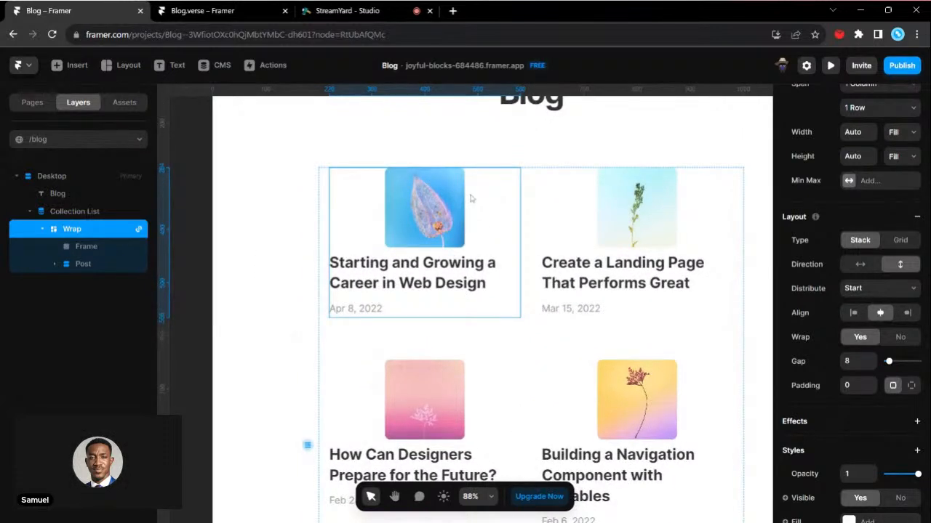
pyautogui.click(445, 210)
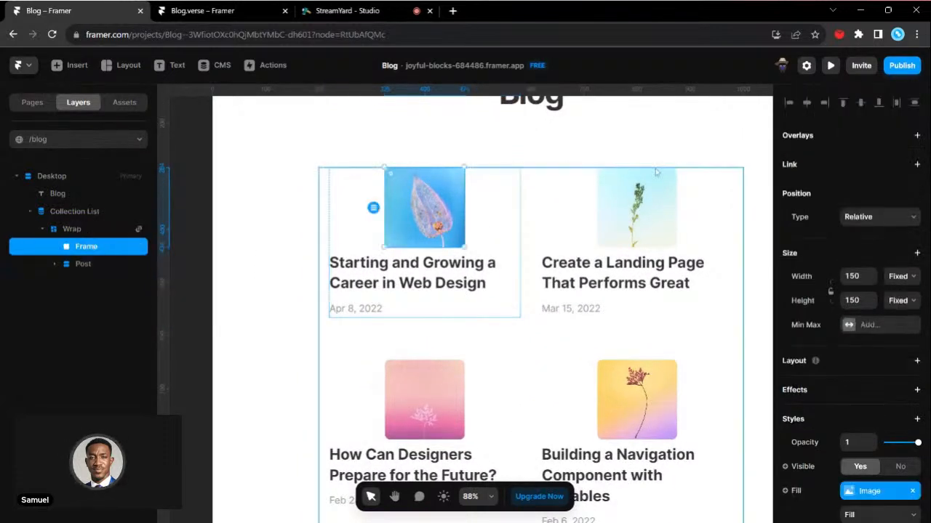
pyautogui.click(905, 291)
pyautogui.click(908, 252)
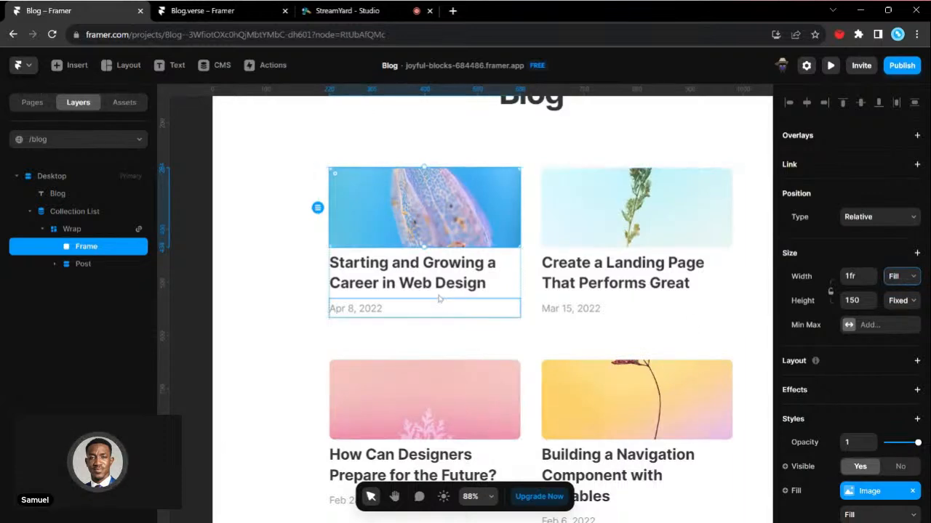
# - Stretch the first post's image frame to a height of about 237
pyautogui.scroll(-2, 465, 303)
pyautogui.scroll(2, 483, 302)
pyautogui.hscroll(2, 482, 302)
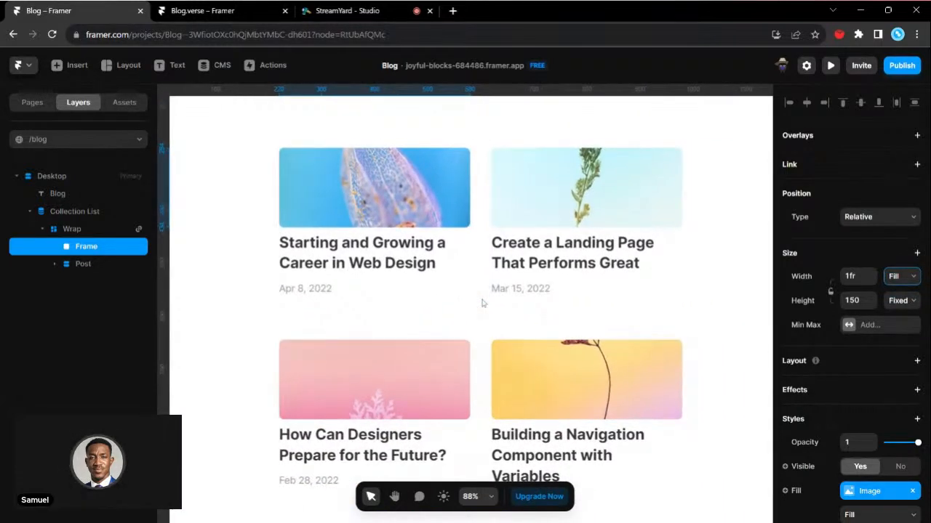
pyautogui.scroll(-3, 482, 302)
pyautogui.scroll(1, 484, 186)
pyautogui.scroll(-1, 484, 186)
pyautogui.moveTo(389, 178); pyautogui.dragTo(396, 221)
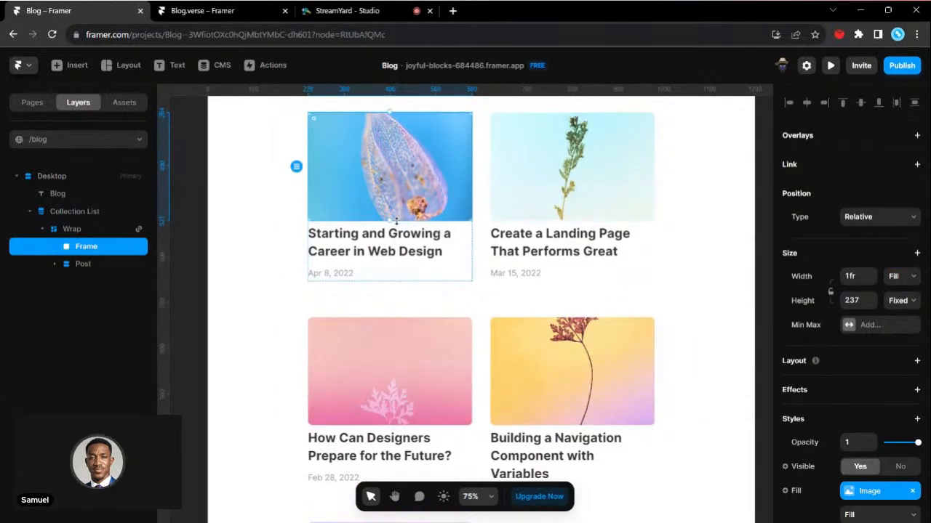
# - Replace the first blog post's image with the Unsplash trading-chart photo, restore the lost connection and close the blog item
pyautogui.scroll(-5, 856, 395)
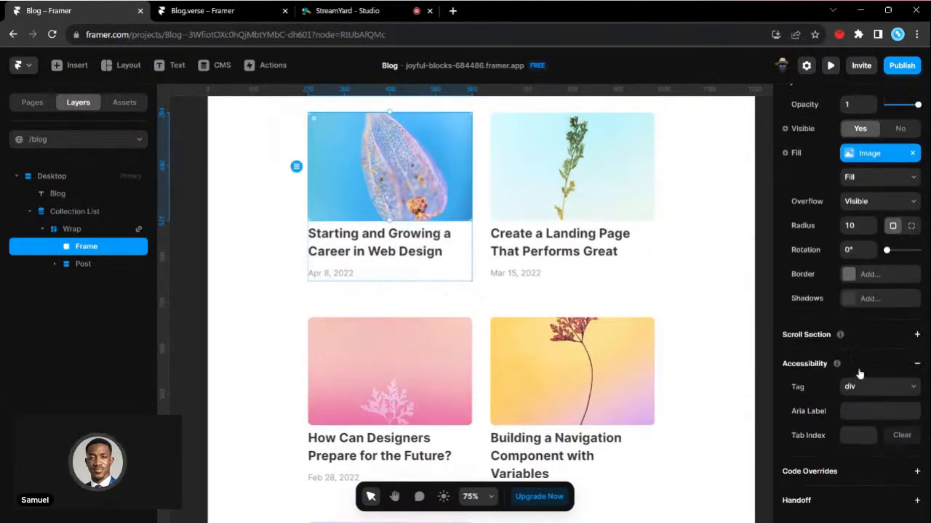
pyautogui.click(848, 155)
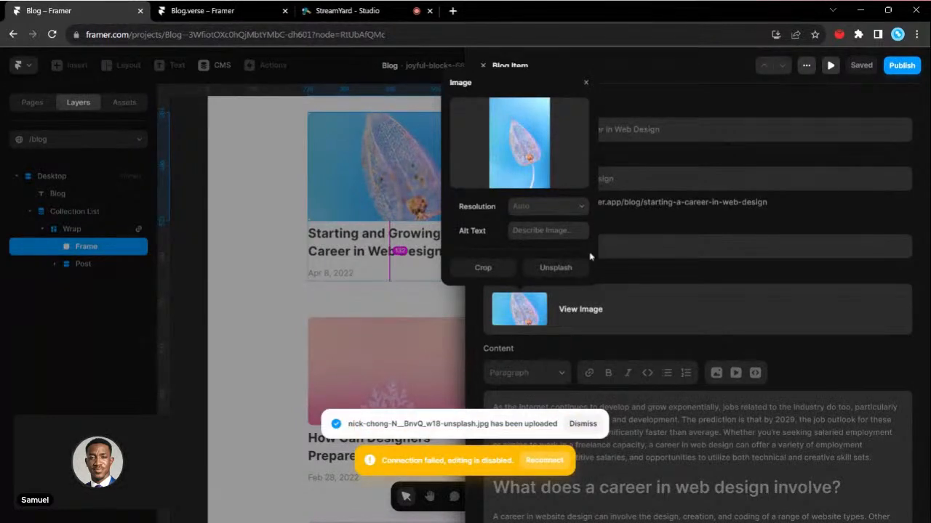
pyautogui.click(538, 464)
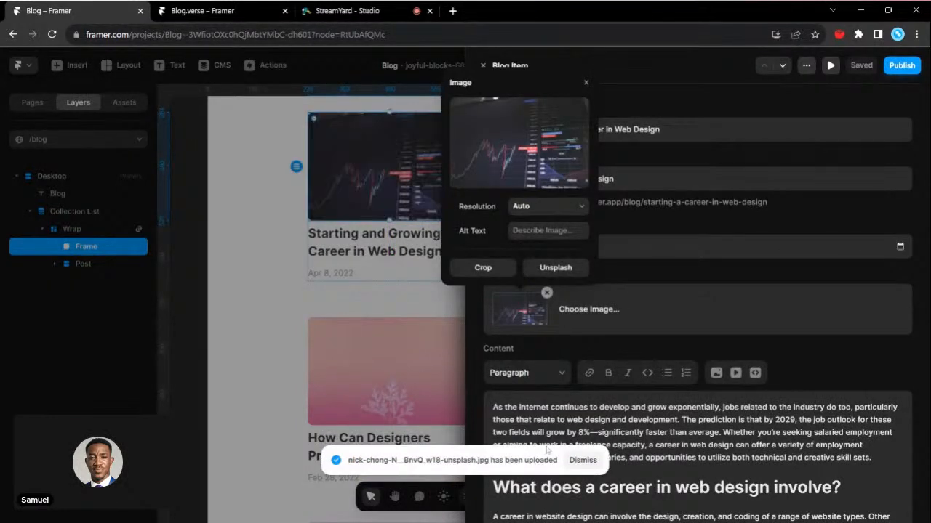
pyautogui.click(588, 85)
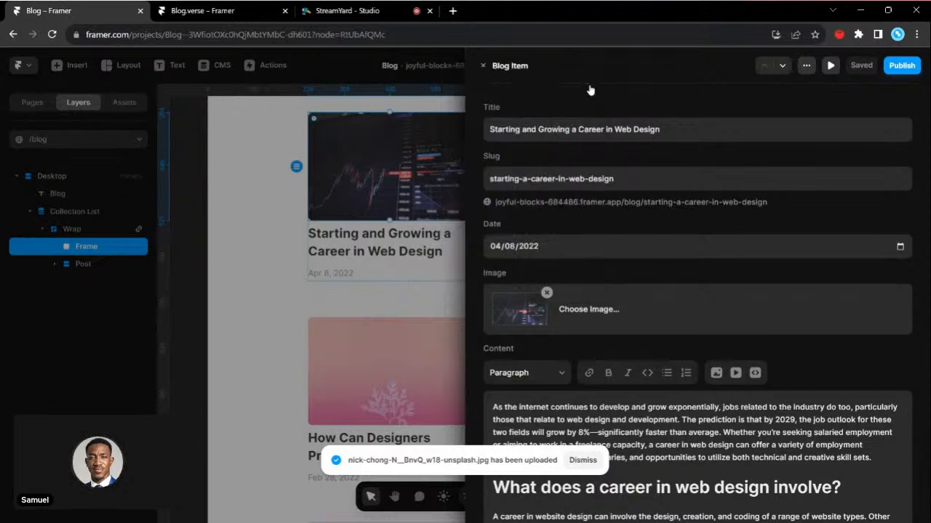
pyautogui.click(482, 65)
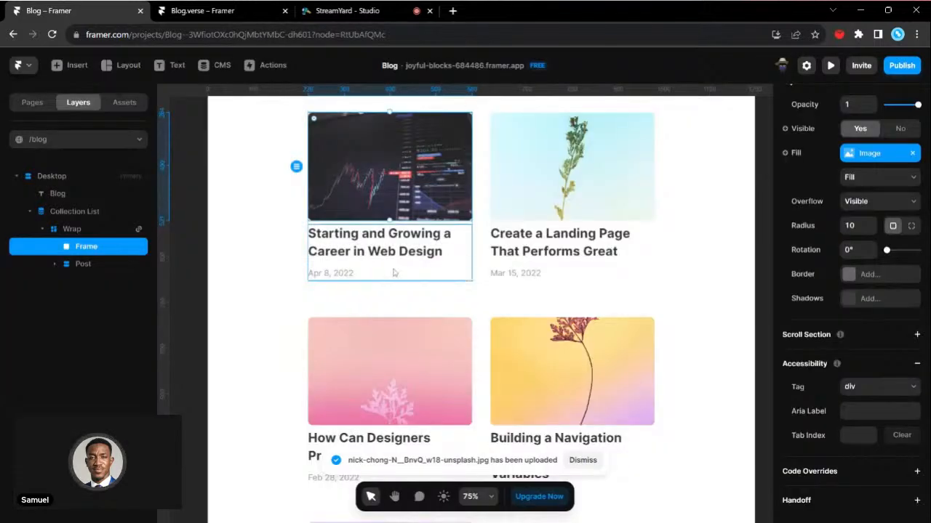
# - Select the first post's title text and examine the CMS Title field that supplies its content
pyautogui.click(393, 253)
pyautogui.scroll(-3, 923, 387)
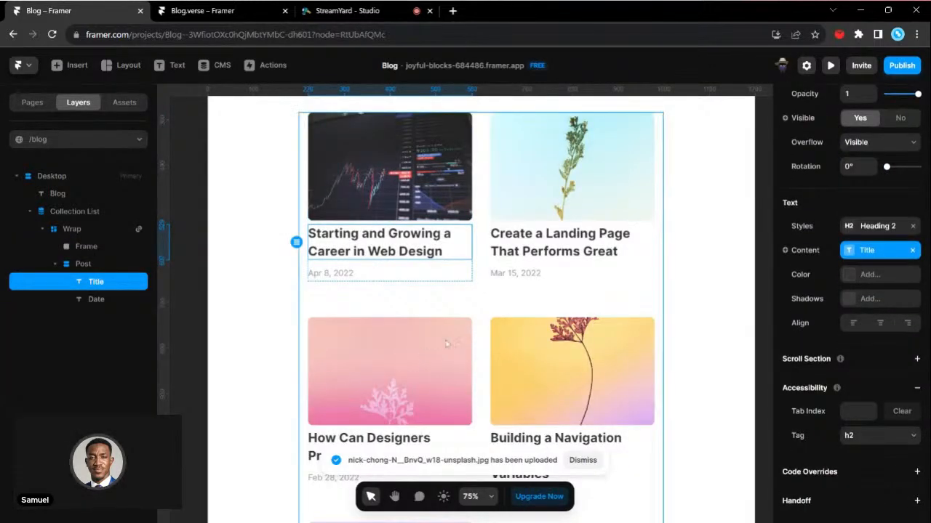
pyautogui.scroll(3, 357, 272)
pyautogui.scroll(1, 357, 272)
pyautogui.click(860, 251)
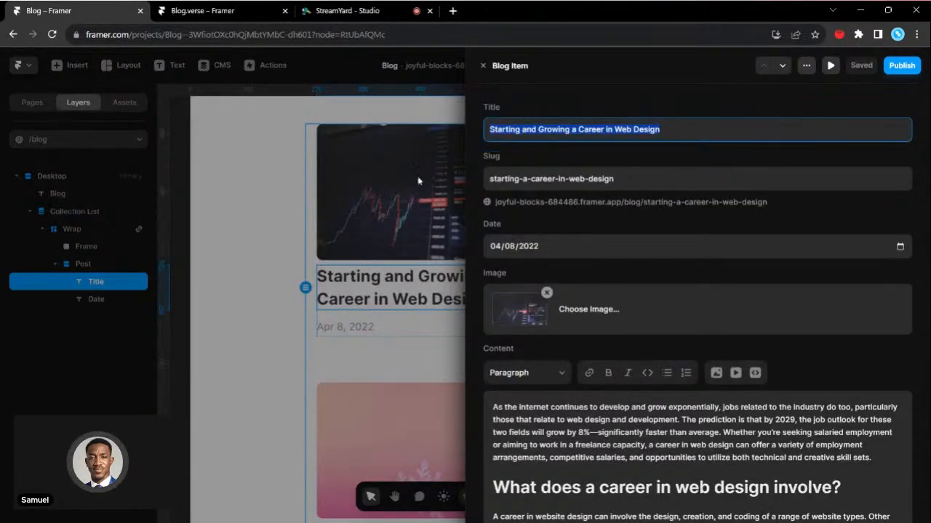
pyautogui.click(483, 66)
# - Open the Blog collection's field editor from the post's item, examine the Title field's settings and close the editor
pyautogui.click(883, 251)
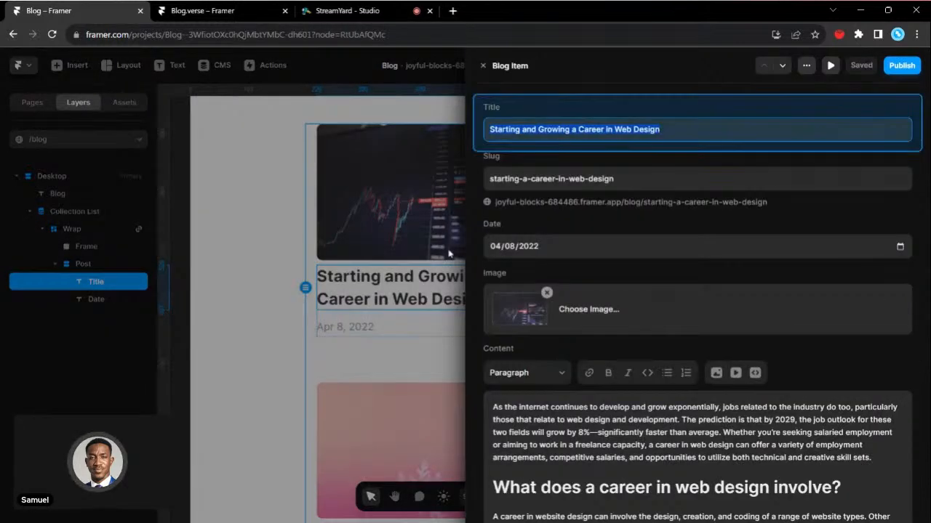
pyautogui.click(806, 65)
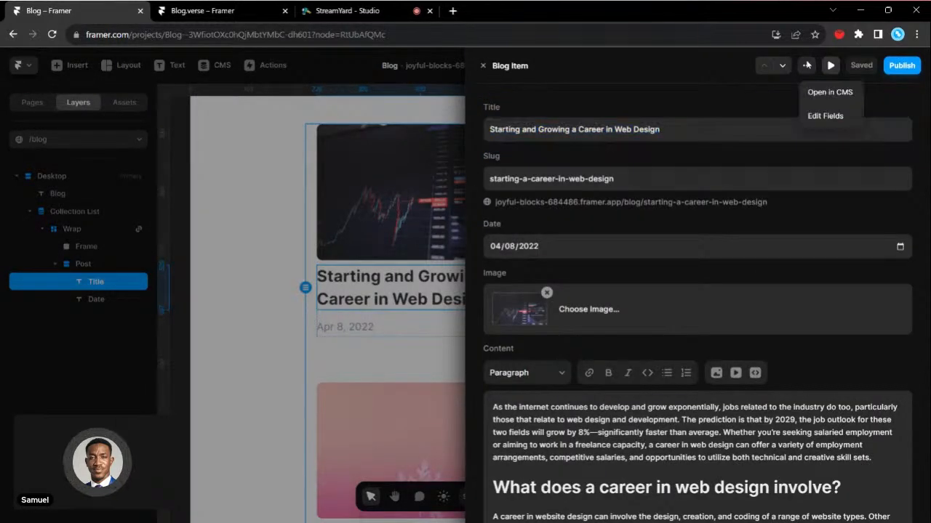
pyautogui.click(824, 116)
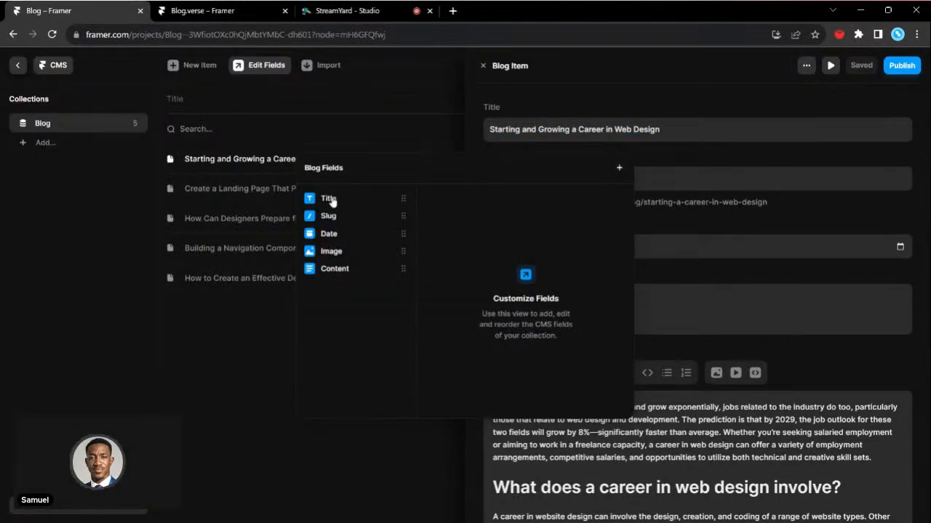
pyautogui.click(329, 200)
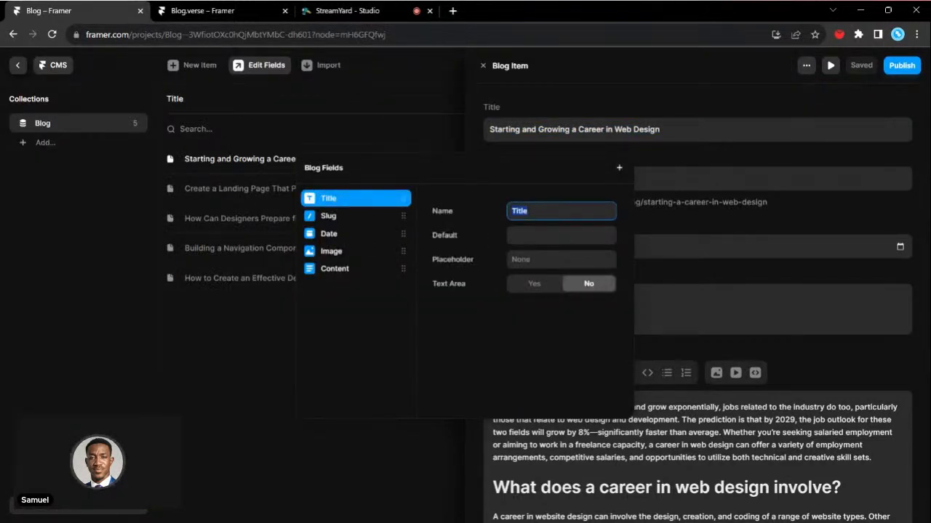
pyautogui.click(235, 322)
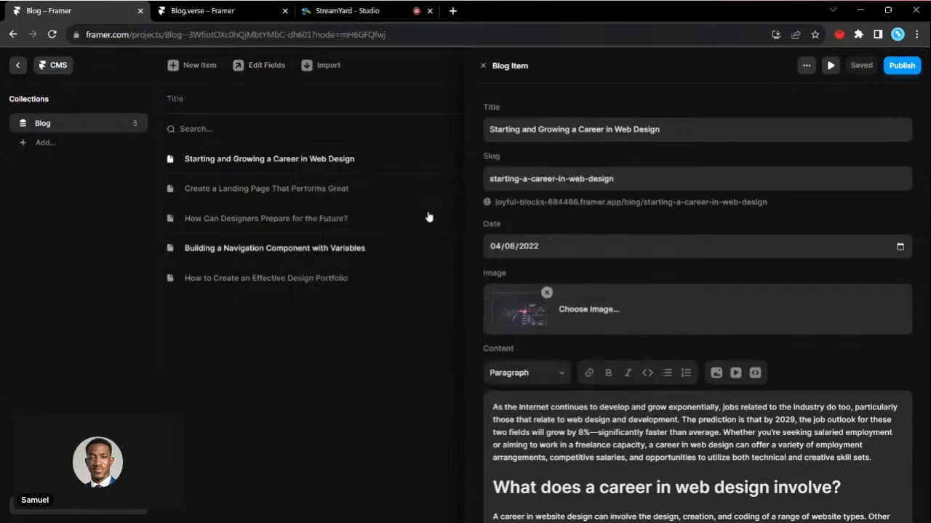
# - Close the first post's blog item and return from the CMS to the blog page's canvas
pyautogui.scroll(-2, 551, 323)
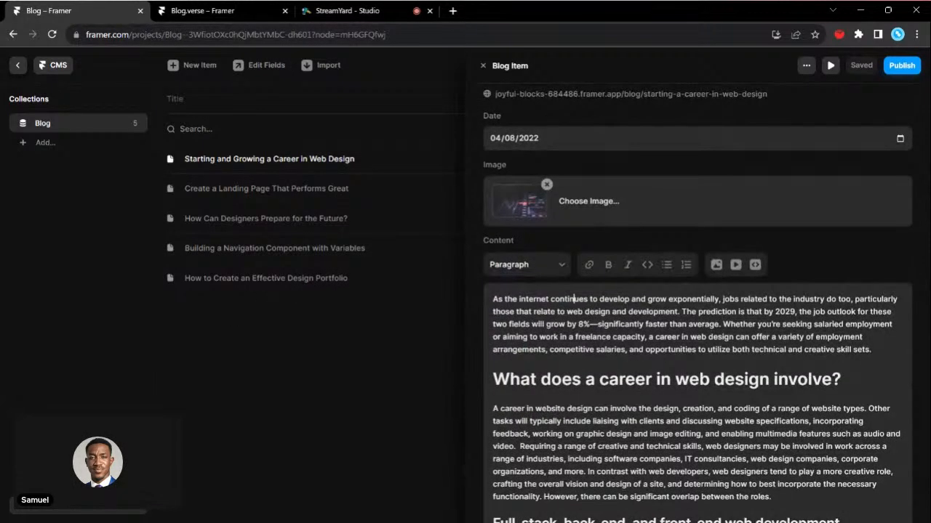
pyautogui.click(483, 65)
pyautogui.click(17, 66)
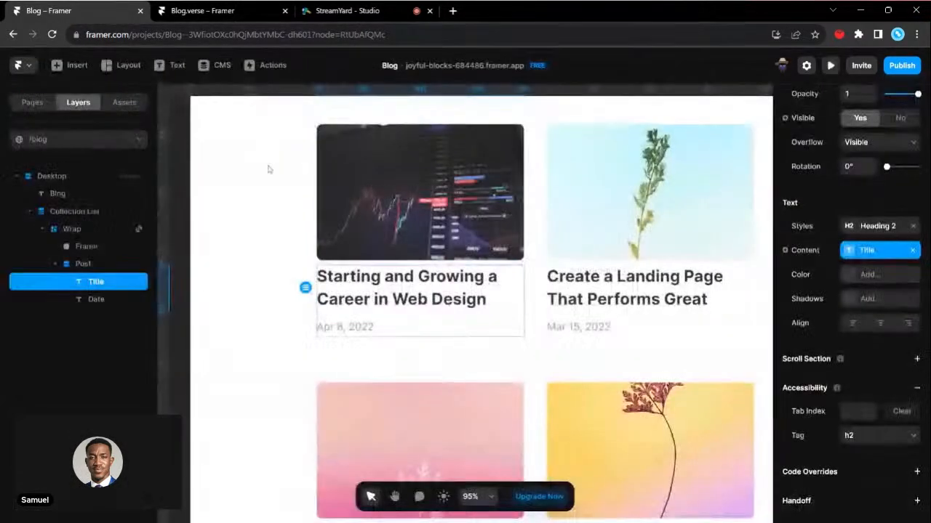
pyautogui.click(808, 252)
pyautogui.click(856, 237)
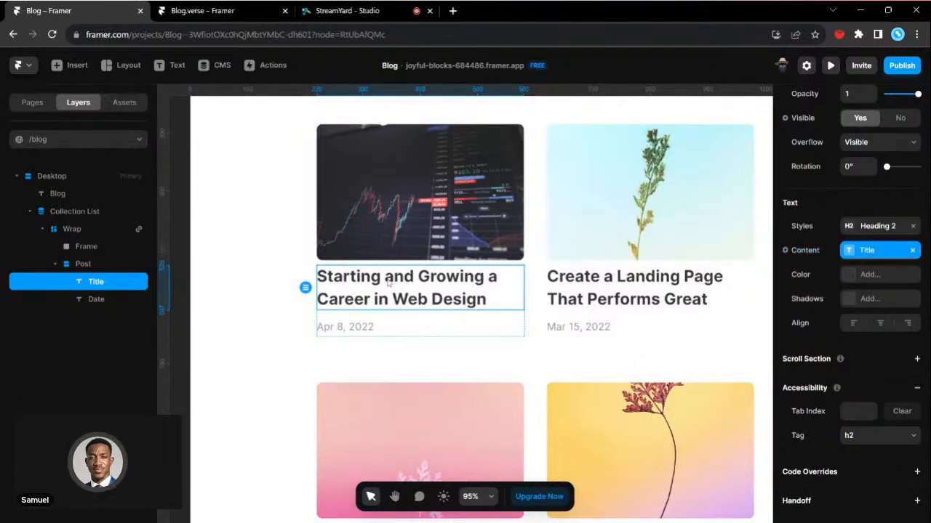
# - Apply the Heading 3 text style to the first post's title in the collection list
pyautogui.scroll(3, 387, 284)
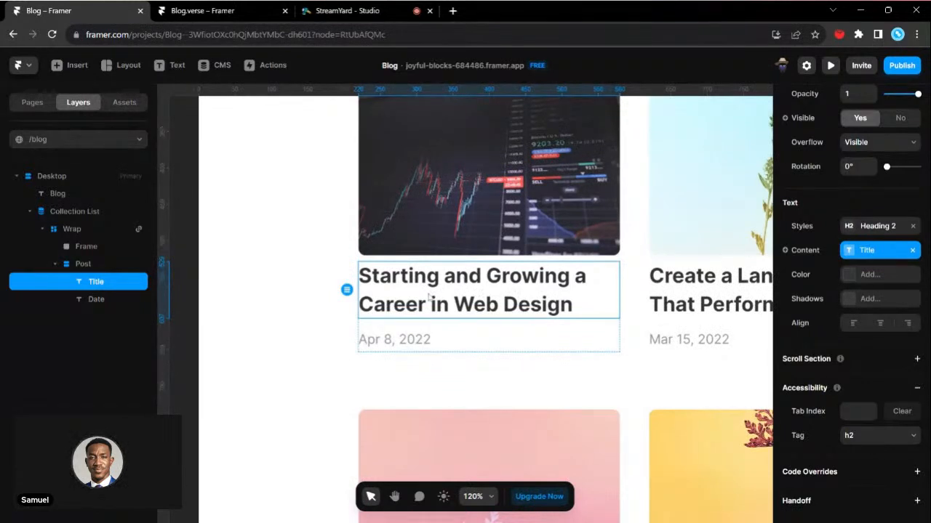
pyautogui.click(856, 228)
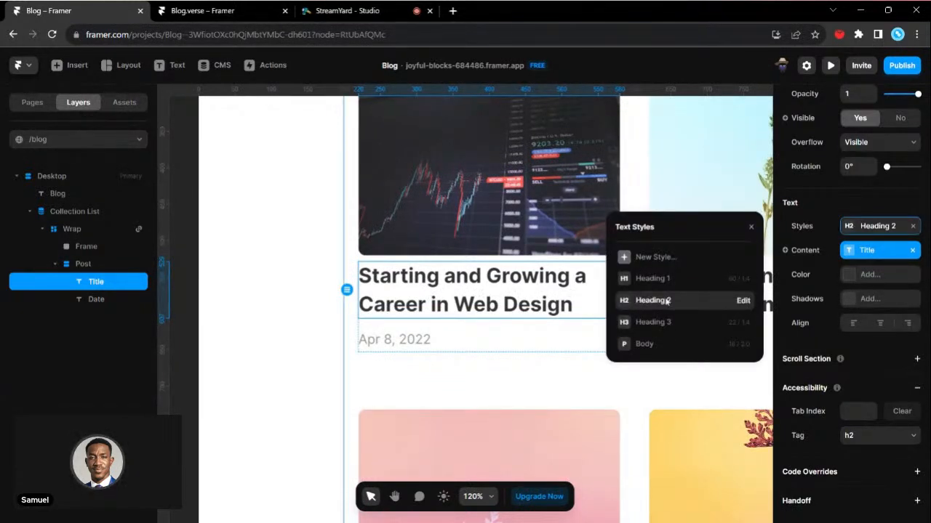
pyautogui.click(665, 322)
pyautogui.hscroll(3, 448, 335)
pyautogui.scroll(1, 448, 336)
pyautogui.hscroll(-2, 448, 335)
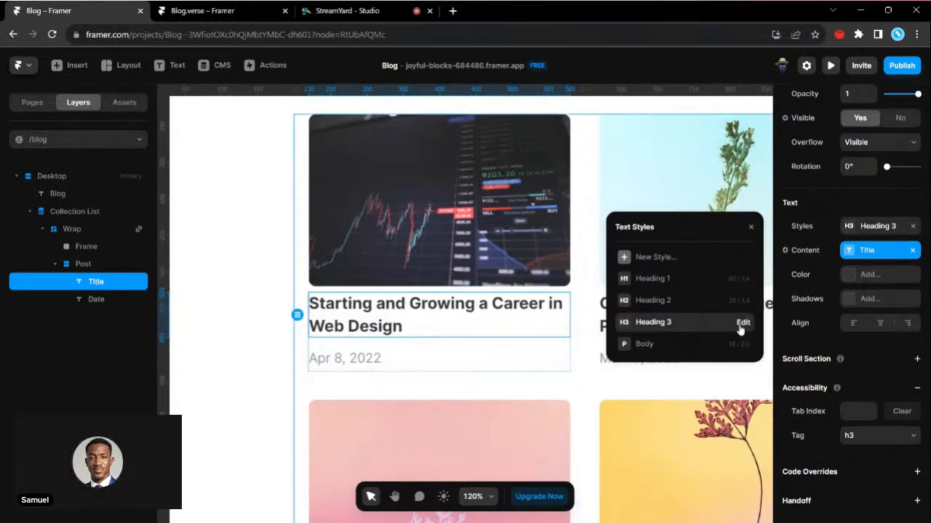
# - Edit the Heading 3 style's font, trying Actor and settling on Akatab
pyautogui.click(742, 324)
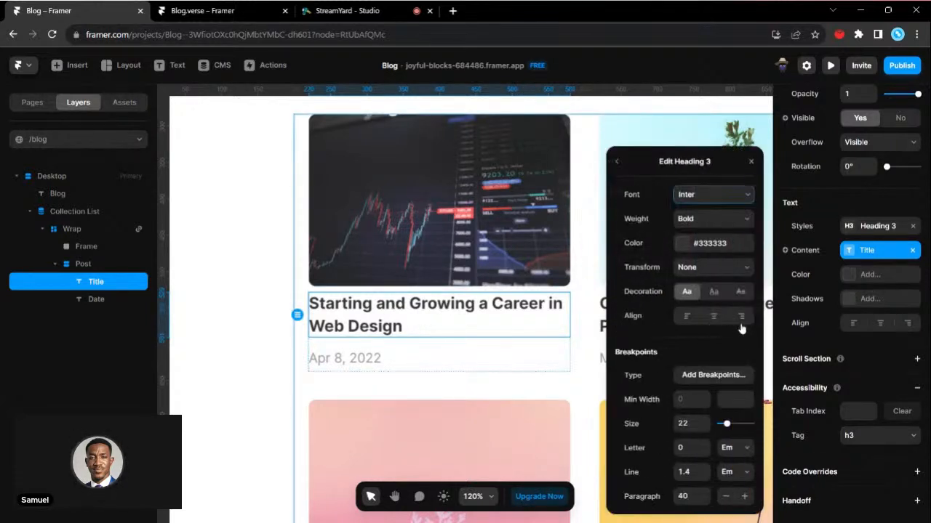
pyautogui.click(718, 196)
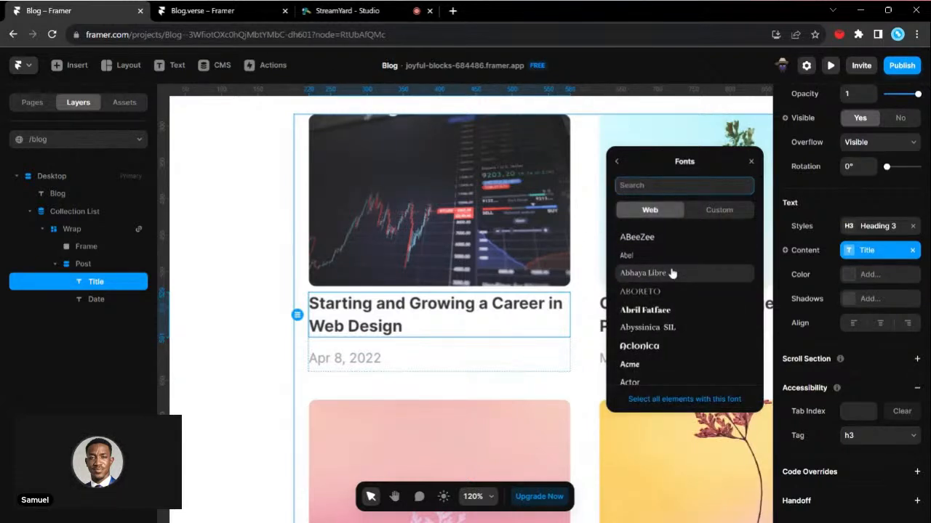
pyautogui.scroll(-4, 672, 273)
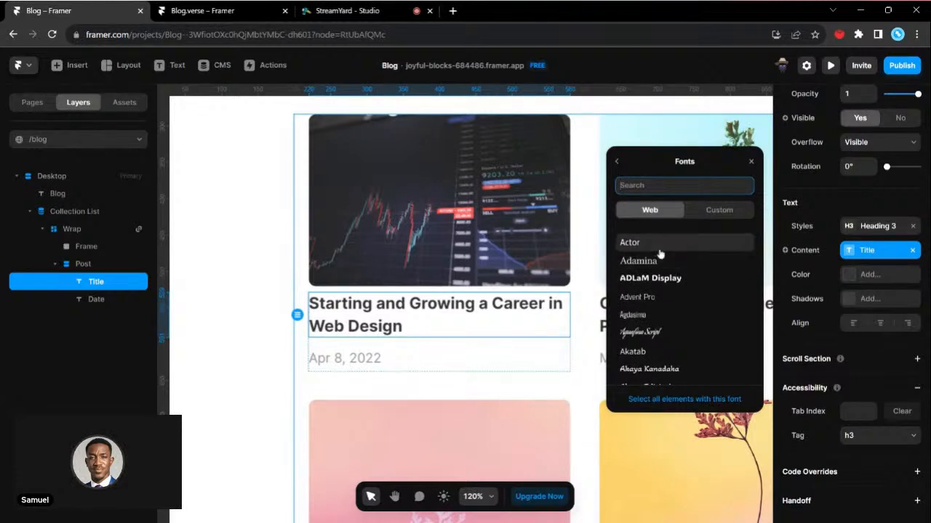
pyautogui.click(657, 247)
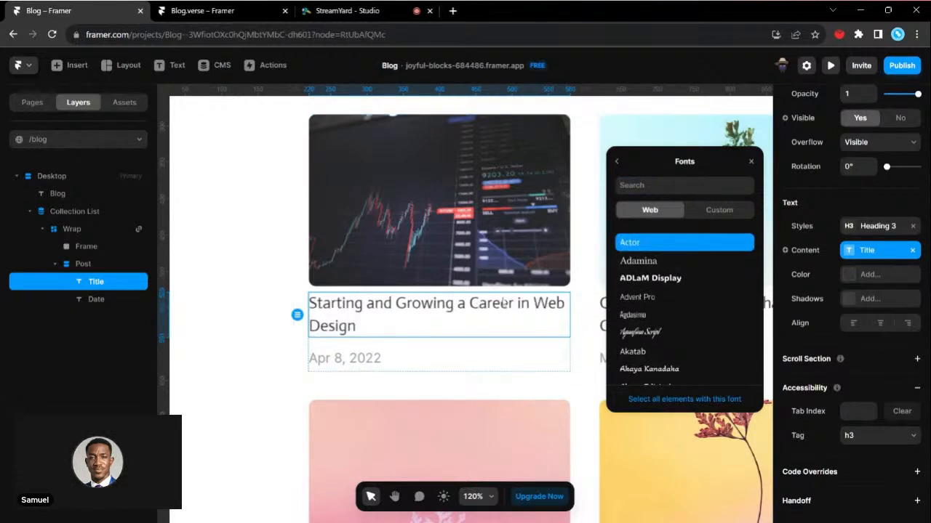
pyautogui.scroll(-1, 644, 320)
pyautogui.click(643, 306)
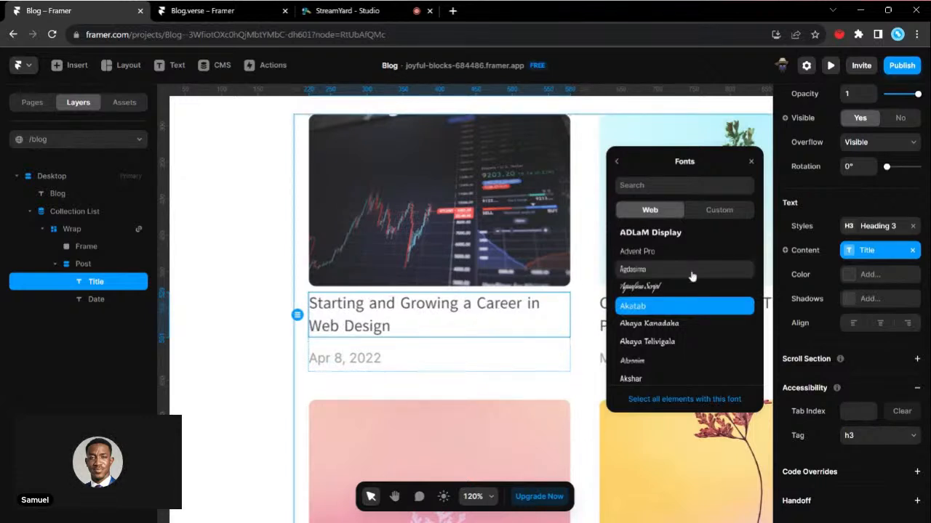
pyautogui.click(617, 162)
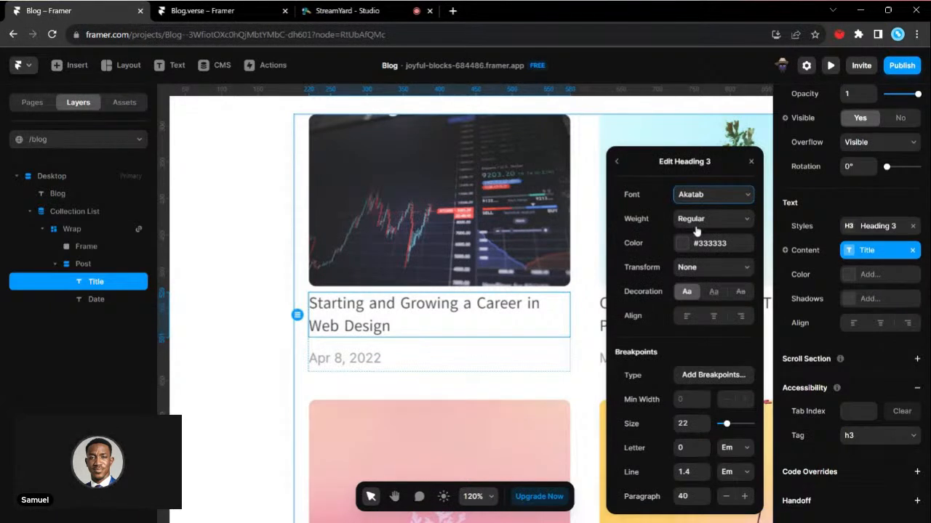
# - Set the Heading 3 style's weight to Semibold, size to 24 and line height to 1.2
pyautogui.click(707, 263)
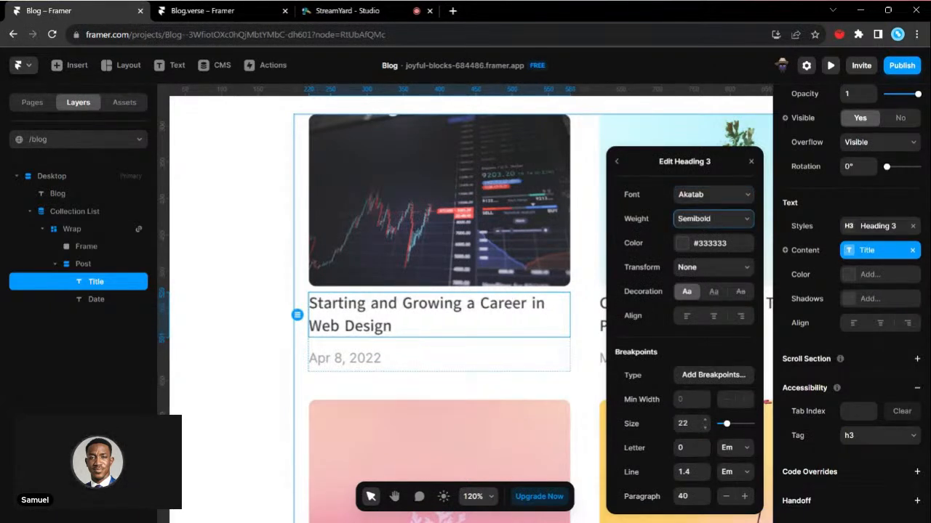
pyautogui.click(706, 421)
pyautogui.click(706, 421)
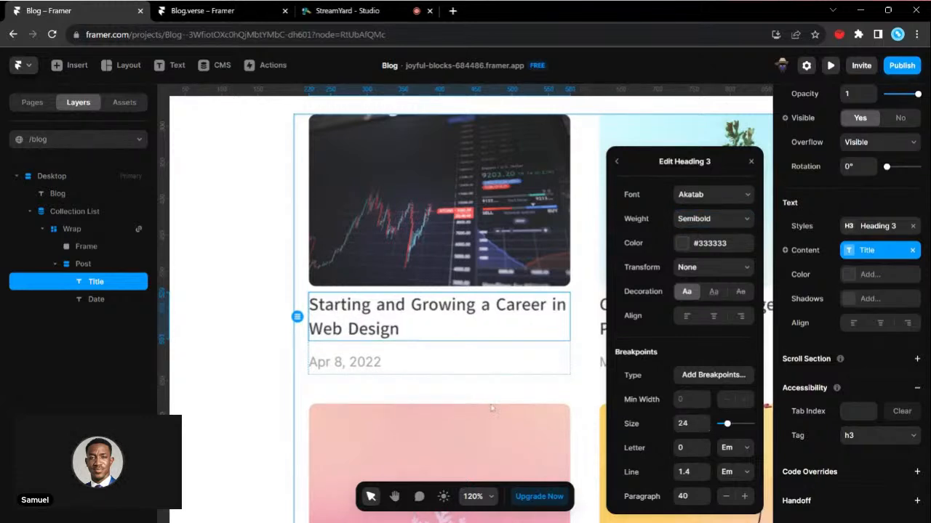
pyautogui.click(705, 477)
pyautogui.click(706, 477)
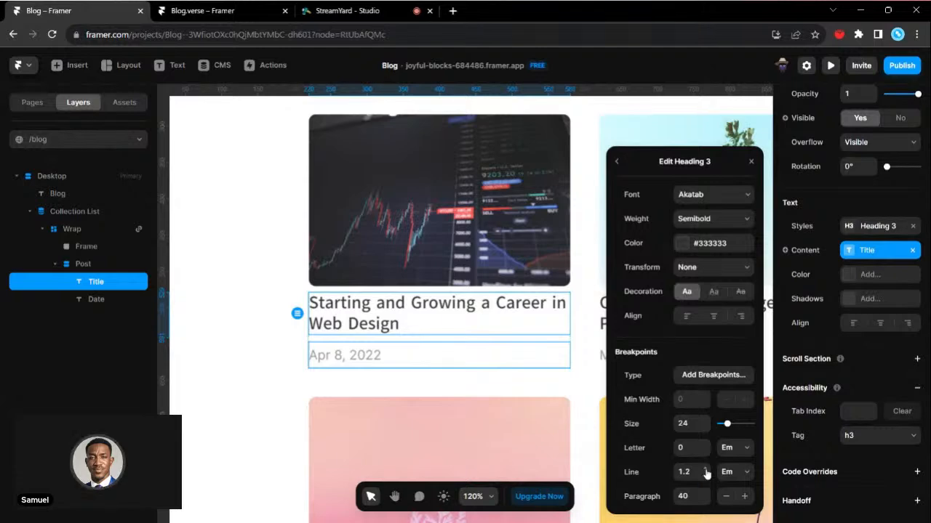
# - Examine how the restyled titles look across the blog page's post grid
pyautogui.scroll(-5, 435, 415)
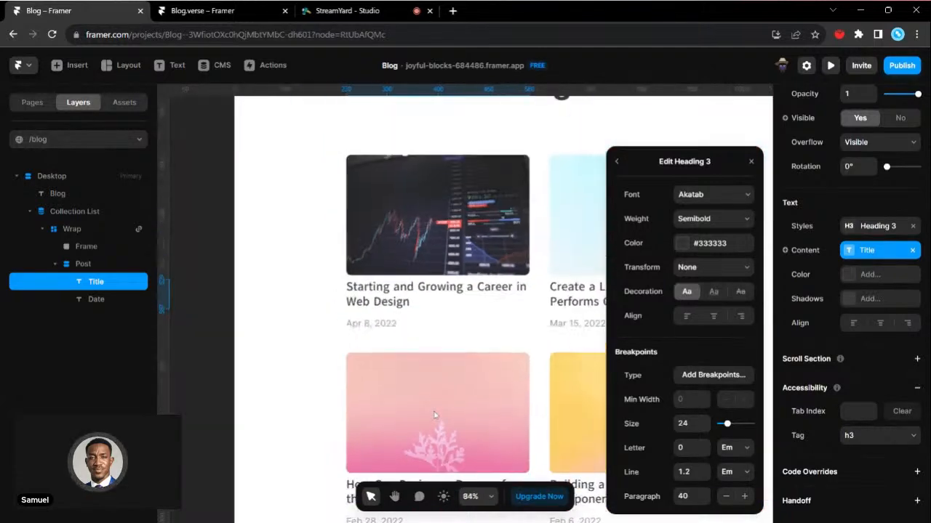
pyautogui.scroll(-2, 286, 298)
pyautogui.hscroll(1, 286, 297)
pyautogui.hscroll(-1, 285, 297)
pyautogui.scroll(3, 286, 298)
pyautogui.hscroll(1, 286, 297)
pyautogui.hscroll(2, 235, 245)
pyautogui.scroll(-1, 236, 245)
pyautogui.hscroll(-1, 236, 245)
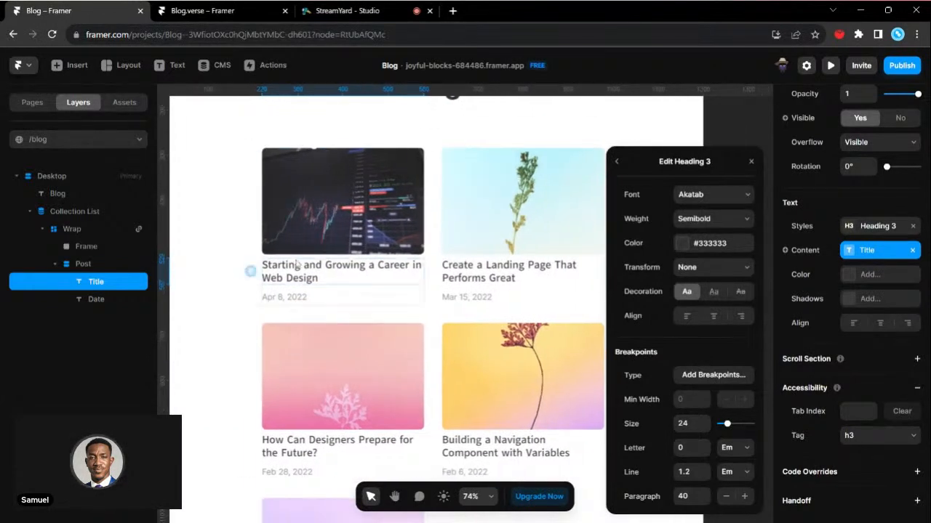
# - Select the first post's date and title text in turn and examine how they sit beneath the post images
pyautogui.click(302, 301)
pyautogui.scroll(3, 302, 301)
pyautogui.scroll(-4, 856, 376)
pyautogui.scroll(-3, 444, 262)
pyautogui.scroll(-5, 592, 385)
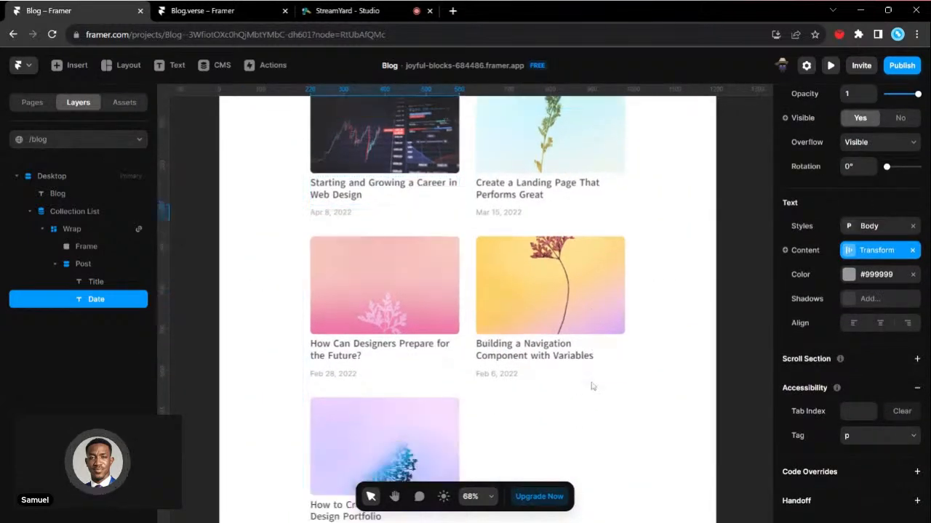
pyautogui.scroll(4, 504, 199)
pyautogui.scroll(3, 507, 187)
pyautogui.scroll(3, 507, 187)
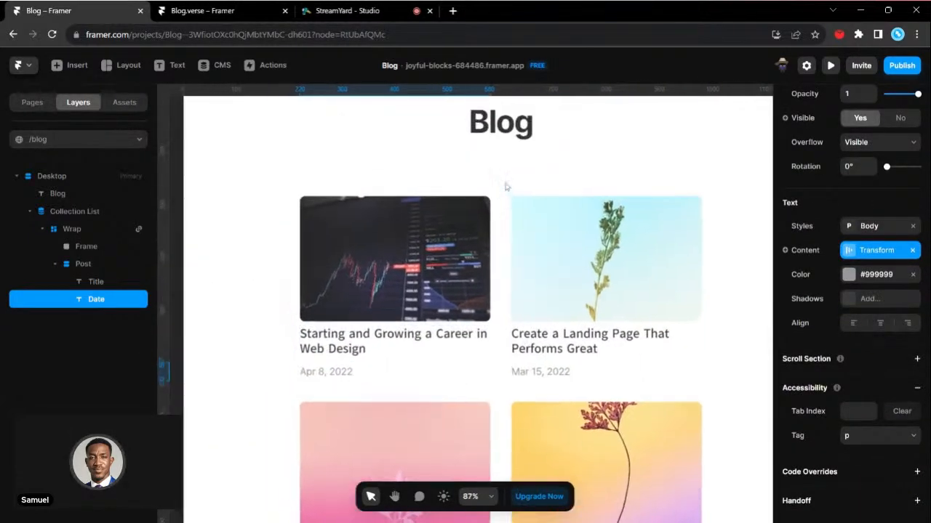
pyautogui.scroll(-3, 505, 182)
pyautogui.click(392, 304)
pyautogui.scroll(4, 392, 304)
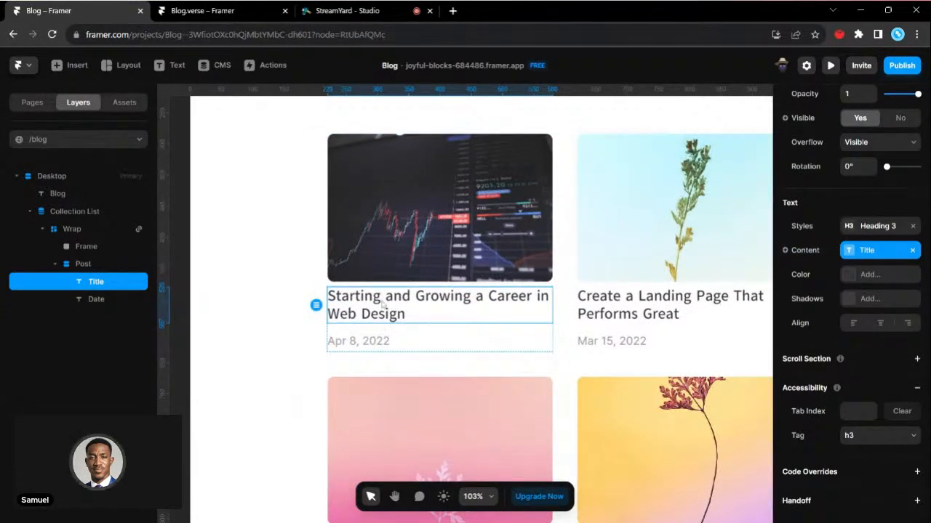
pyautogui.scroll(-3, 427, 310)
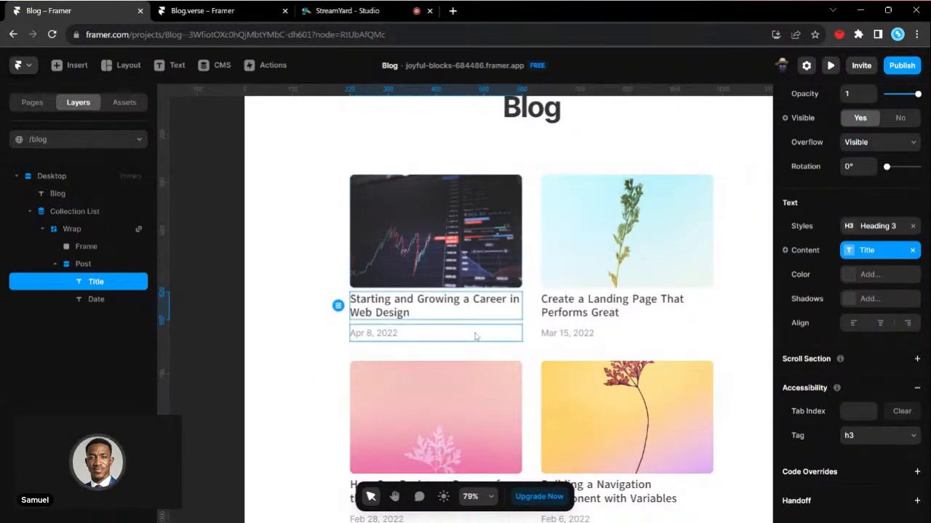
pyautogui.scroll(2, 475, 336)
pyautogui.scroll(1, 327, 298)
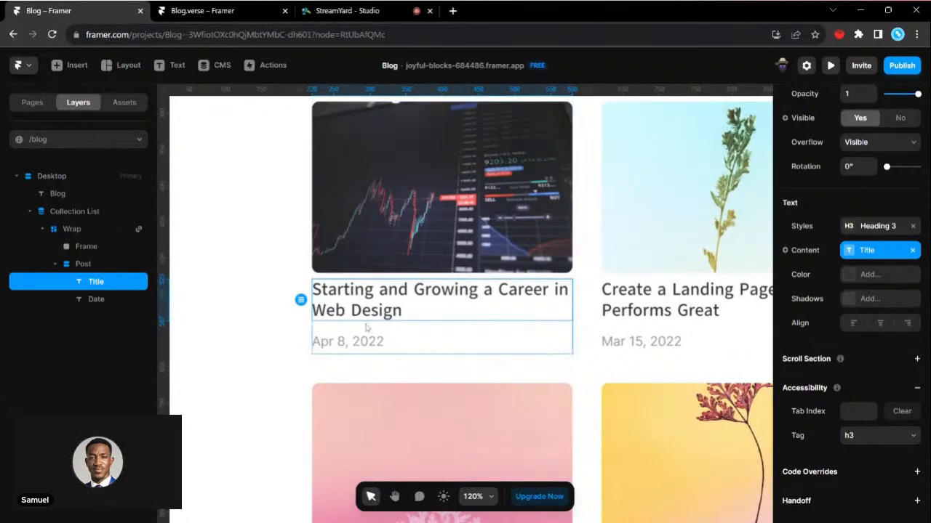
pyautogui.scroll(-3, 378, 325)
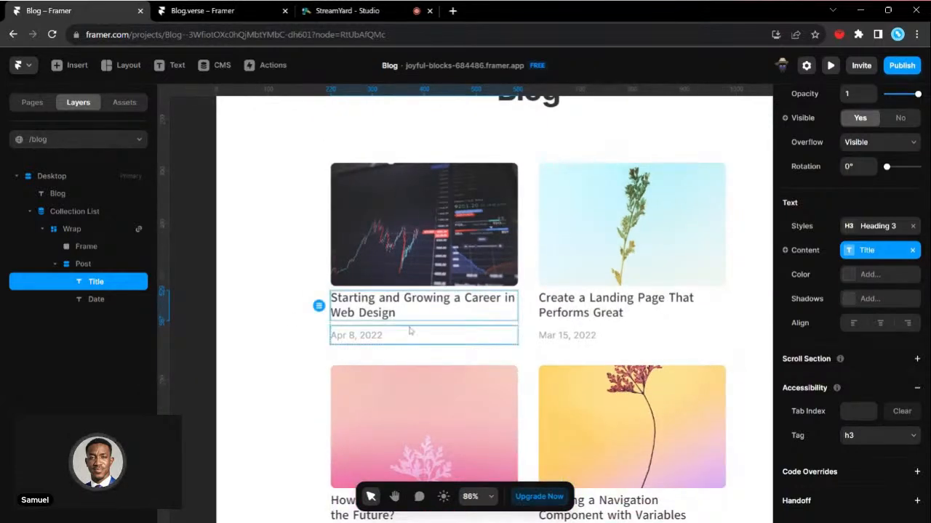
pyautogui.scroll(2, 380, 326)
# - Open the first post's blog item from its image frame and examine its title, slug, date, image and content fields
pyautogui.click(465, 248)
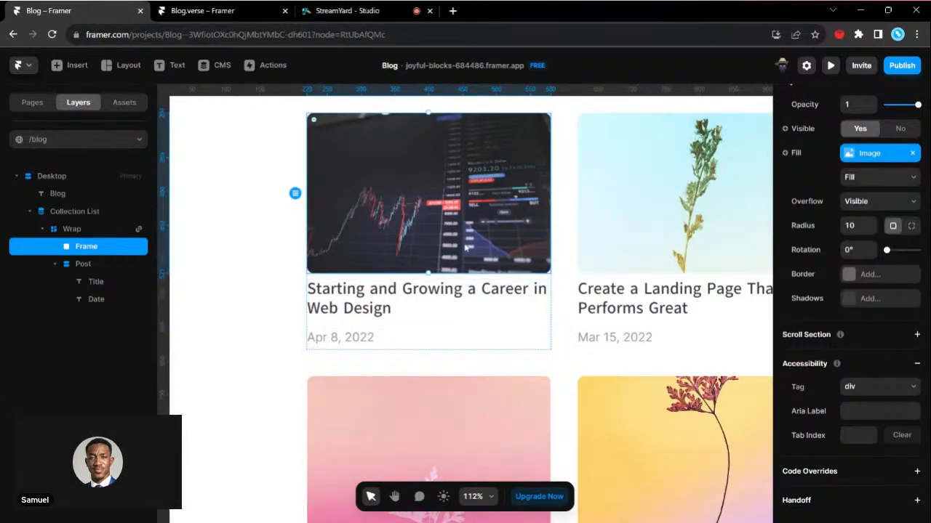
pyautogui.doubleClick(472, 220)
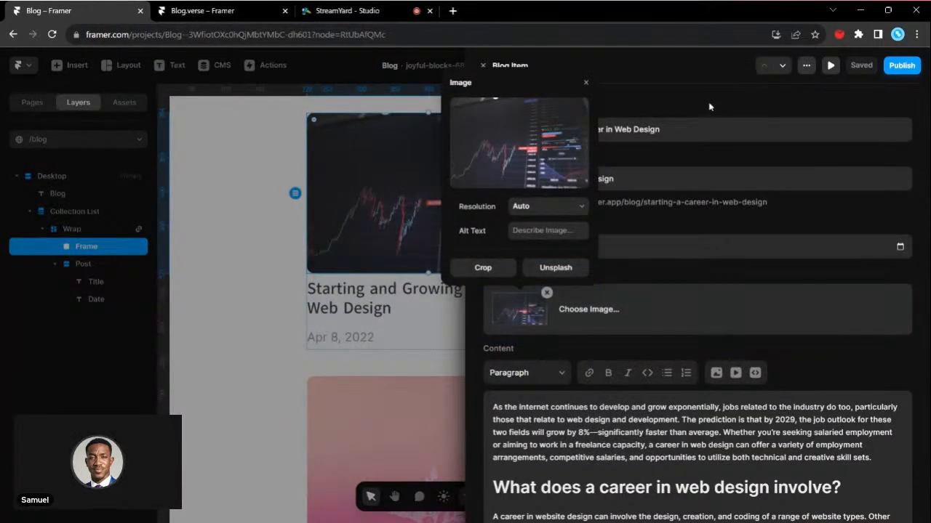
pyautogui.click(711, 107)
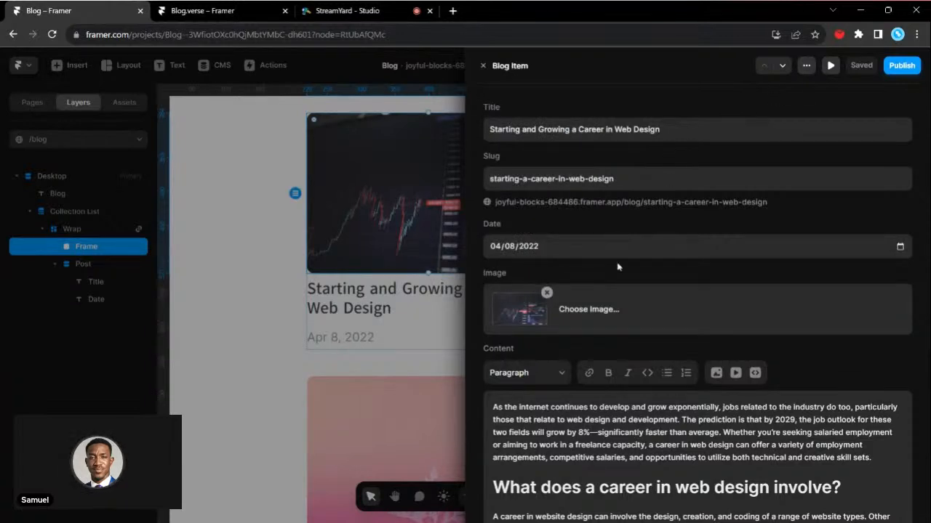
pyautogui.scroll(-1, 548, 266)
pyautogui.scroll(1, 547, 266)
pyautogui.scroll(-5, 523, 262)
pyautogui.scroll(5, 529, 319)
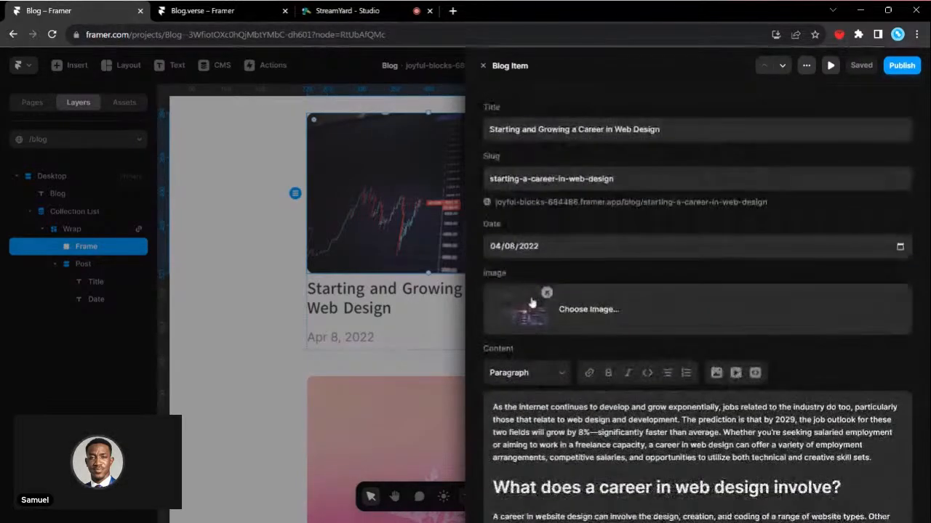
pyautogui.scroll(-5, 532, 381)
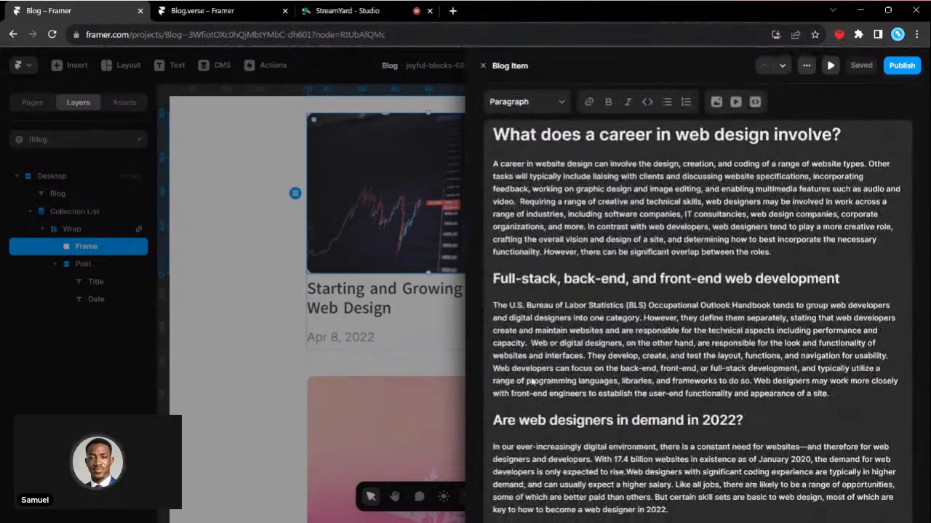
pyautogui.scroll(4, 531, 382)
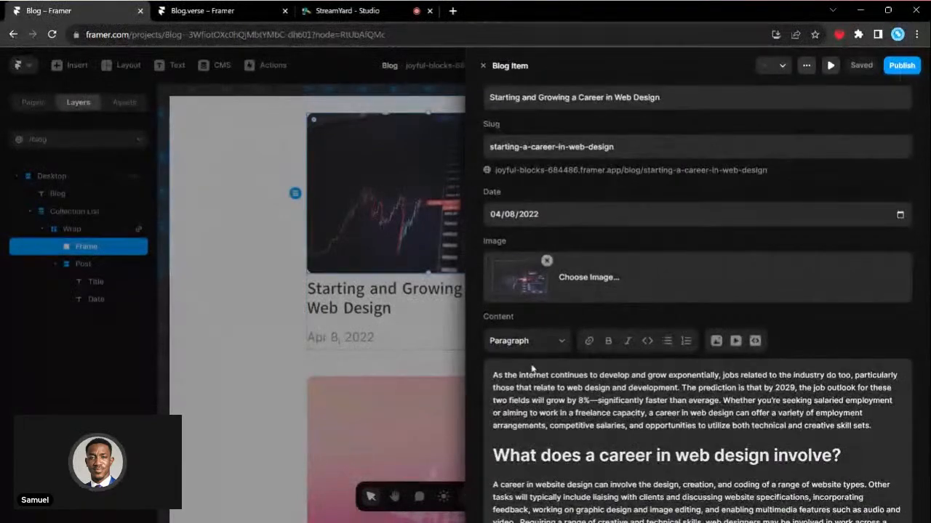
pyautogui.scroll(-4, 532, 367)
pyautogui.scroll(4, 532, 367)
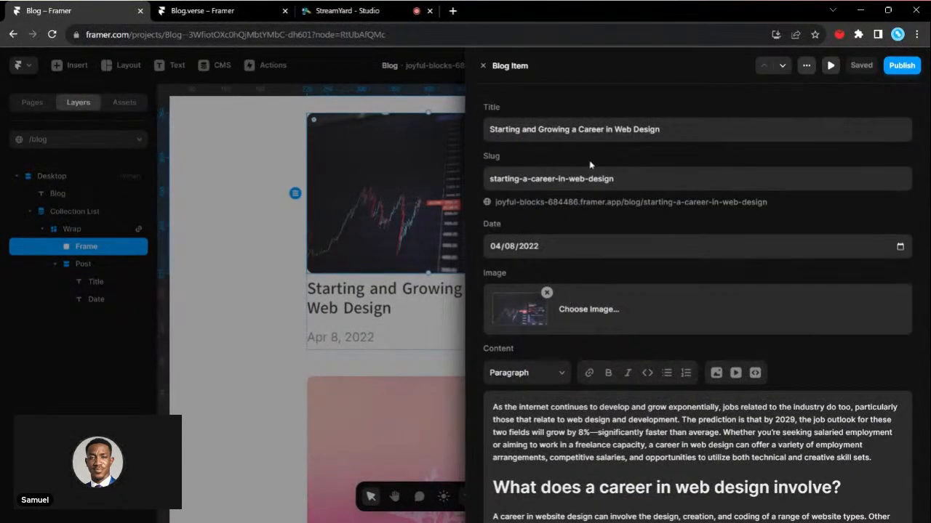
# - Add a Plain Text field named Paragraph to the Blog collection's fields
pyautogui.click(809, 67)
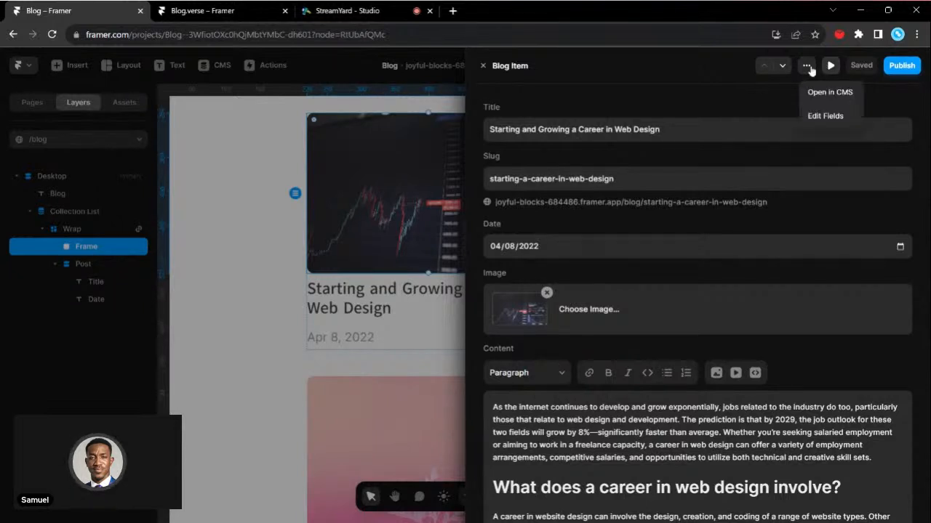
pyautogui.click(827, 117)
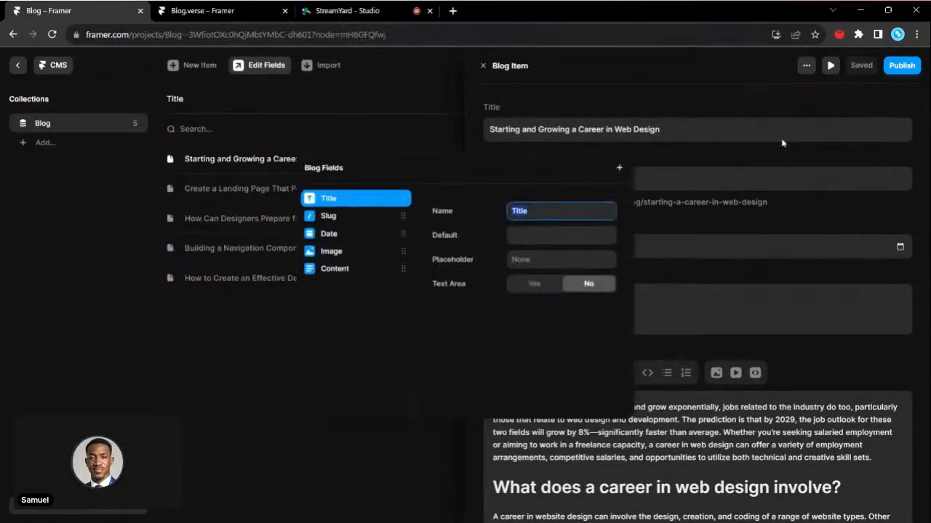
pyautogui.click(619, 168)
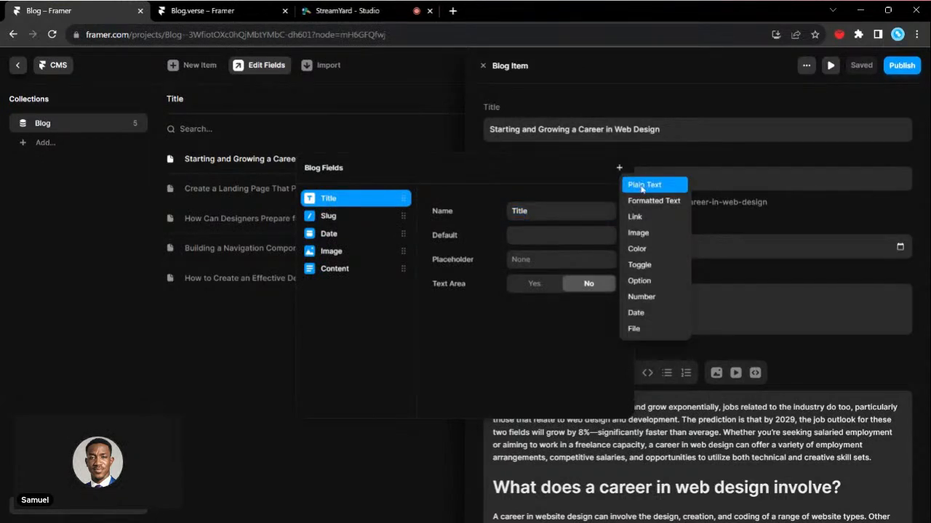
pyautogui.click(641, 187)
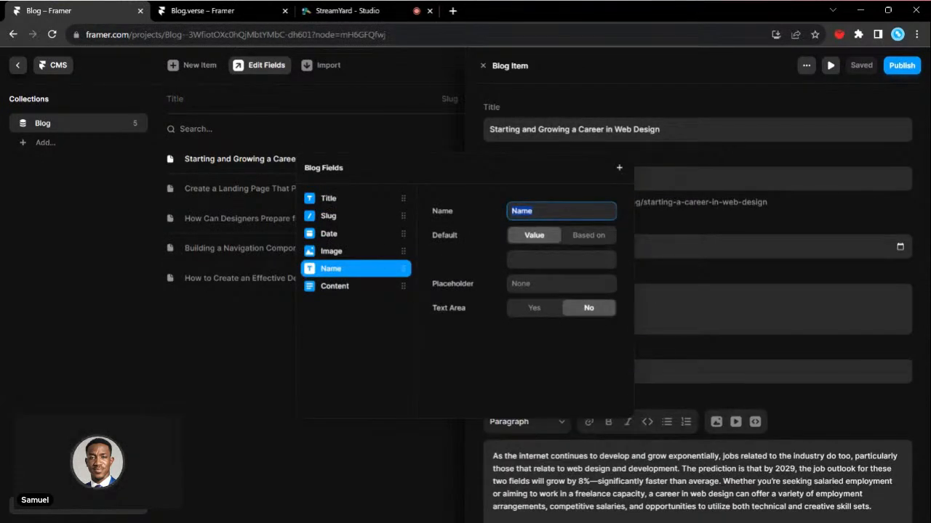
pyautogui.write('Paragraph')
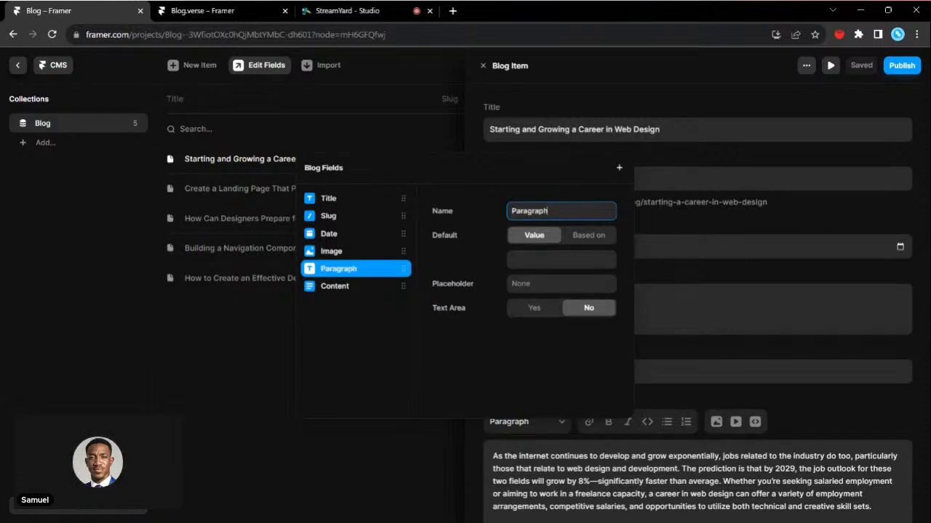
# - Move the Paragraph field directly below Title in the Blog collection's fields and return to the blog page canvas
pyautogui.moveTo(343, 268); pyautogui.dragTo(349, 214)
pyautogui.click(603, 97)
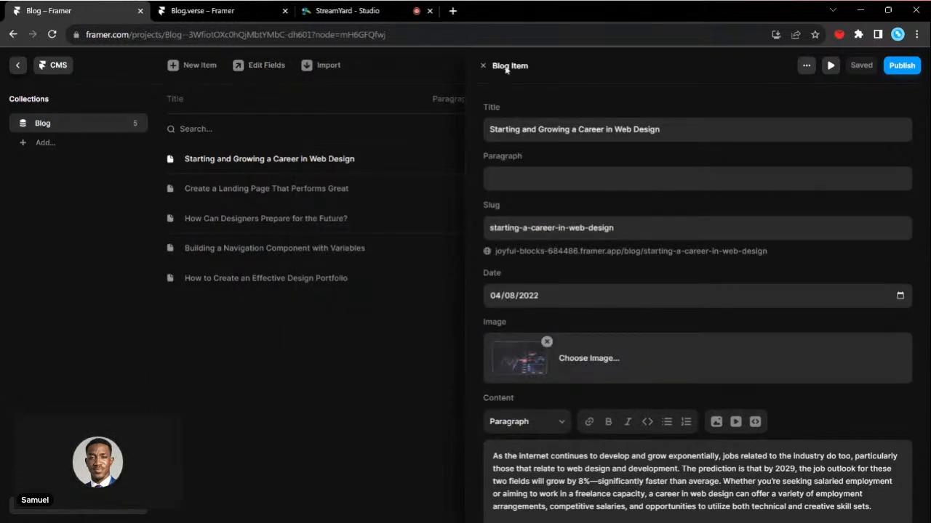
pyautogui.click(480, 67)
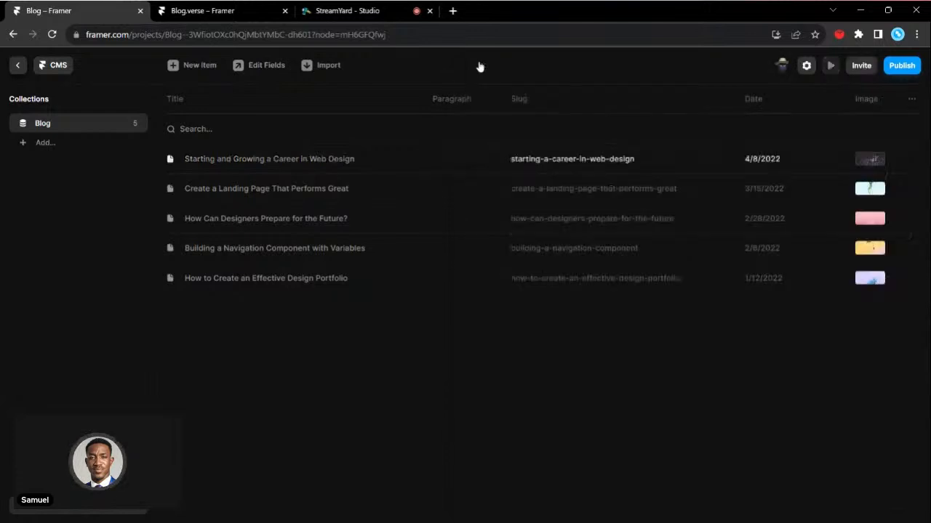
pyautogui.click(17, 66)
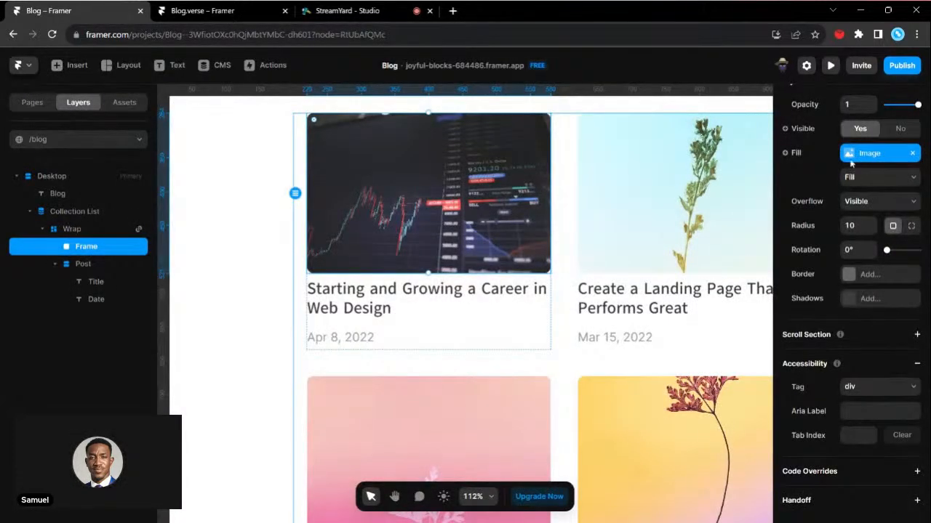
# - Duplicate the title text layer in the first post's text stack
pyautogui.scroll(3, 852, 164)
pyautogui.scroll(1, 575, 332)
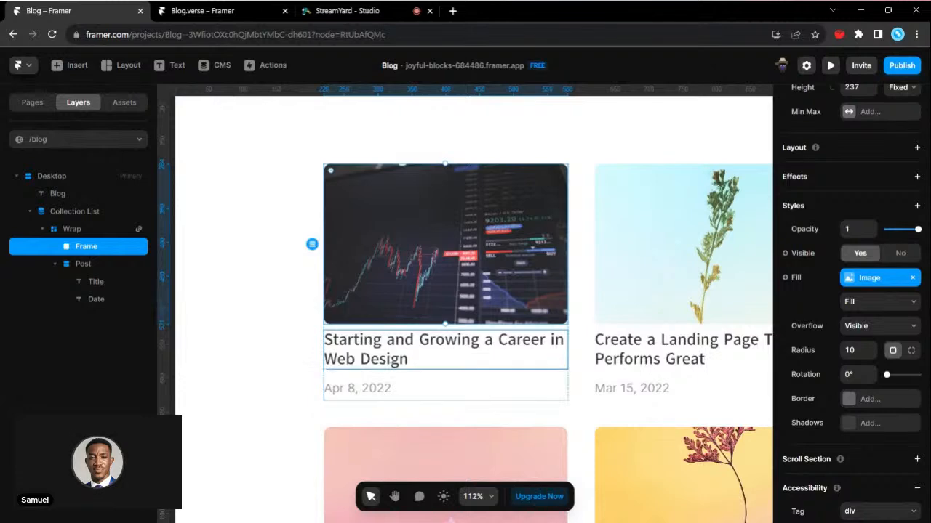
pyautogui.click(393, 361)
pyautogui.hotkey('ctrl', 'd')
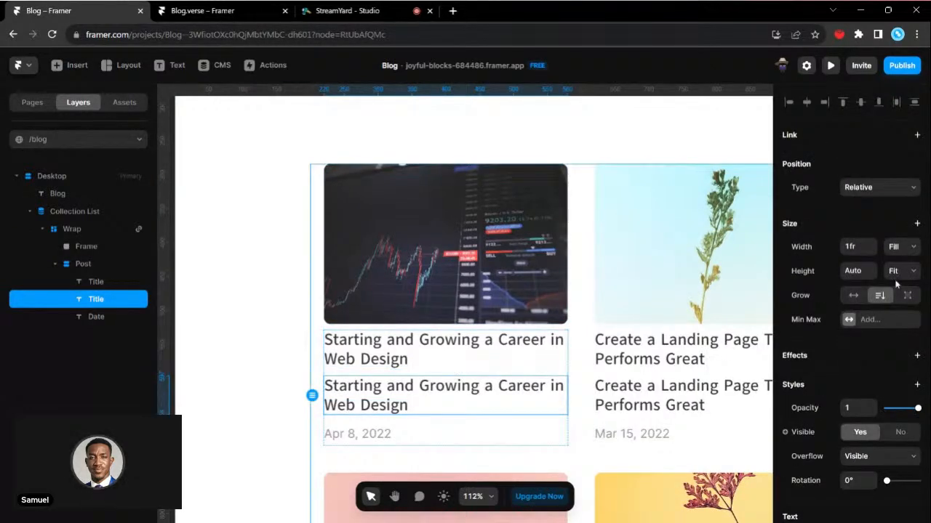
# - Open the first post's blog item from the duplicated title and start editing its Paragraph field
pyautogui.scroll(-5, 887, 304)
pyautogui.click(872, 295)
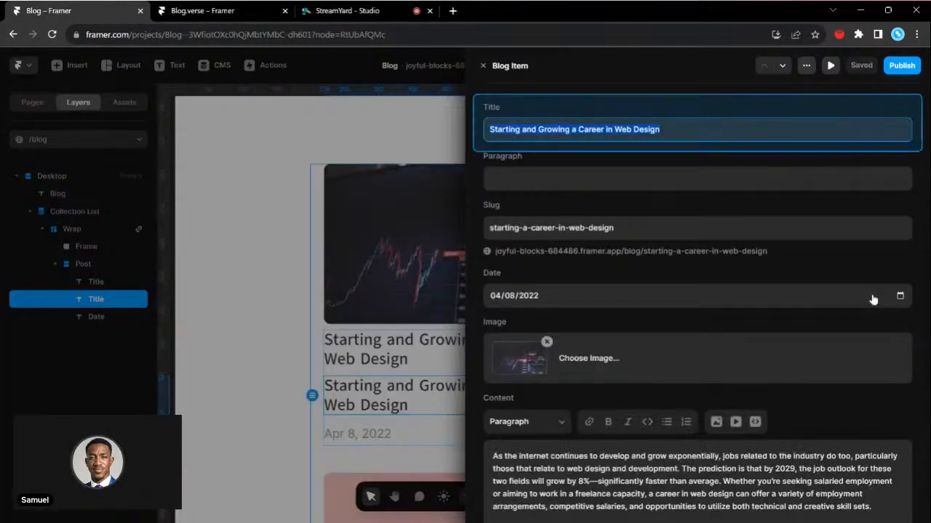
pyautogui.click(697, 179)
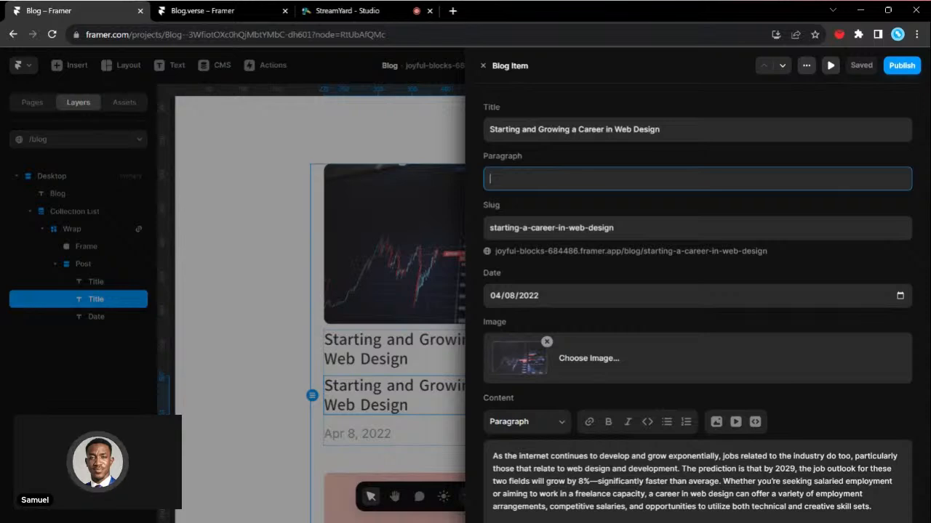
# - In the Blog.verse project's /collection page, copy the paragraph text of the card about the future of artificial intelligence in investing
pyautogui.click(197, 10)
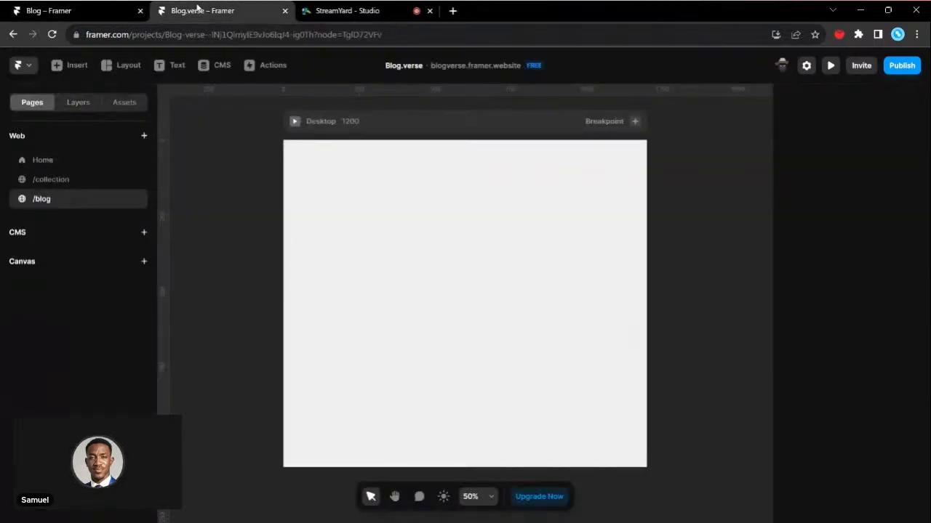
pyautogui.click(70, 181)
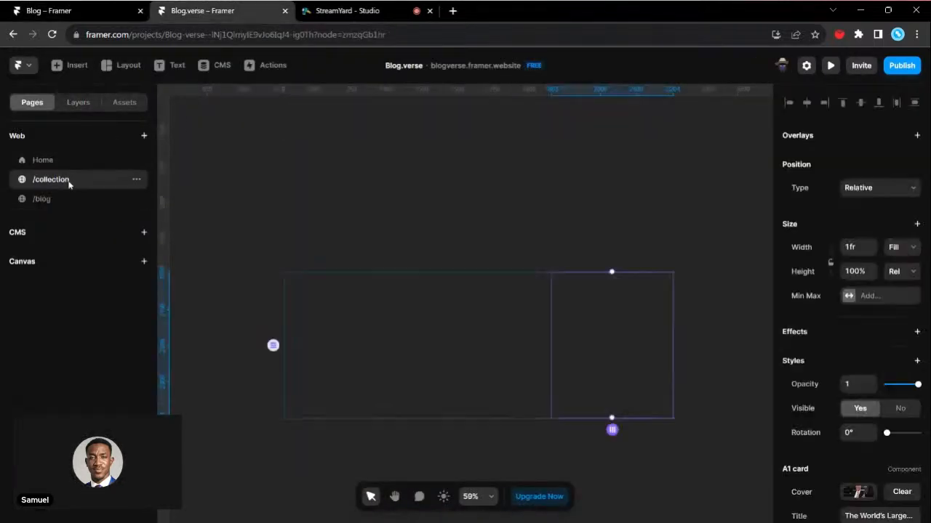
pyautogui.click(64, 161)
pyautogui.click(68, 178)
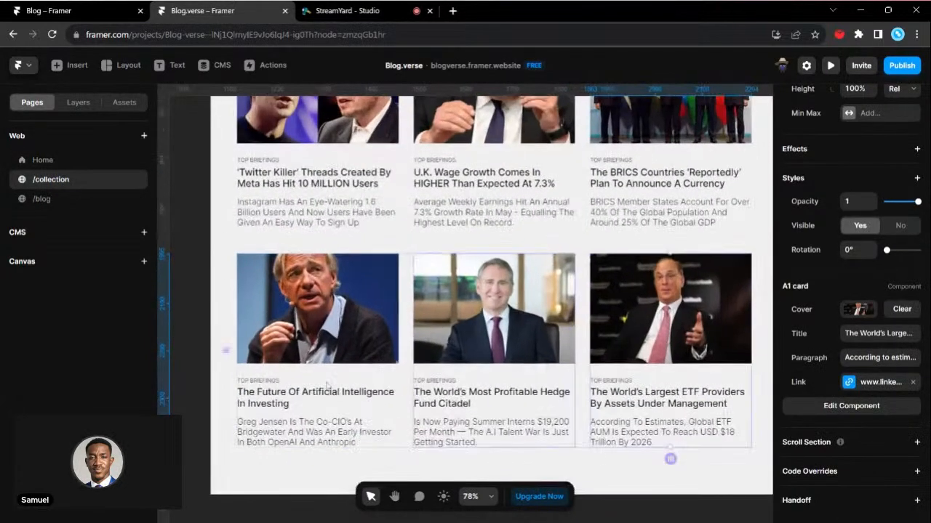
pyautogui.click(320, 398)
pyautogui.click(879, 358)
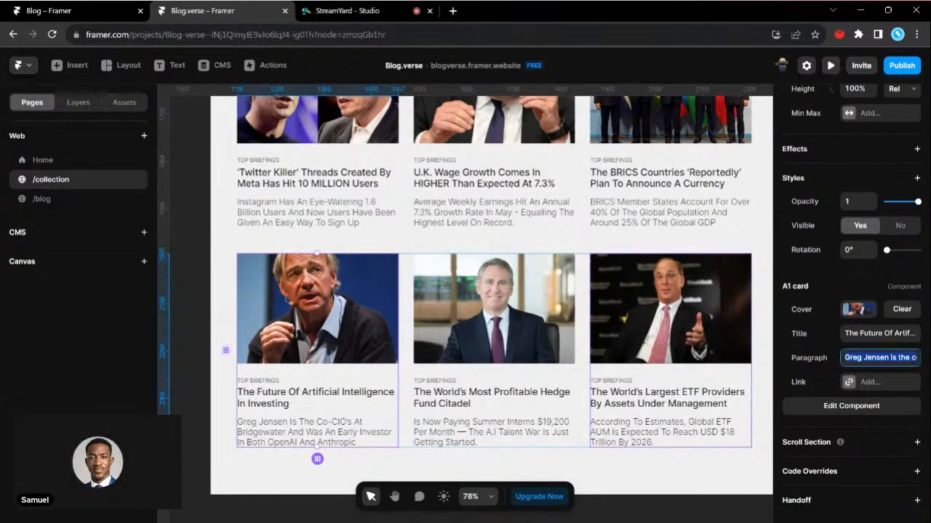
# - Back in the Blog project, paste the copied text into the first post's Paragraph field and close the blog item
pyautogui.click(88, 9)
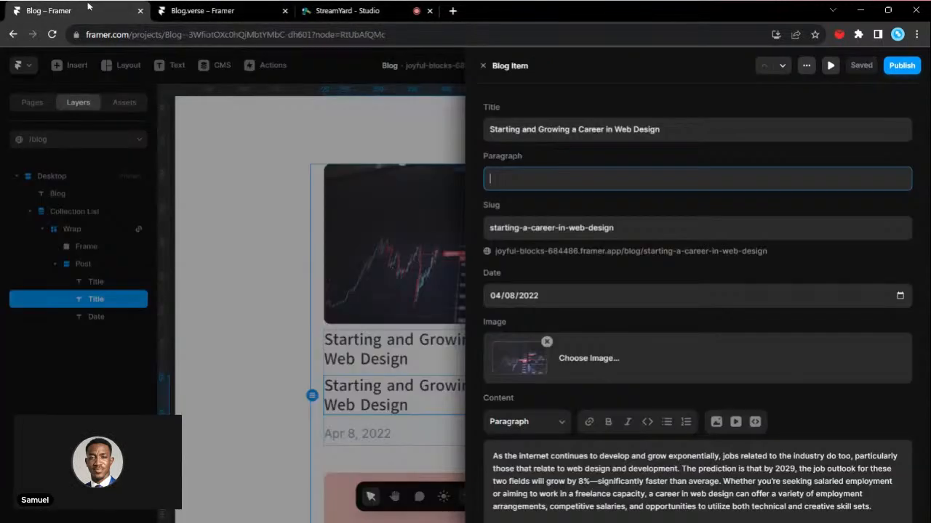
pyautogui.write("Greg Jensen is the co-CIO's at Bridgewater and was an early investor in both OpenAI and Anthropic")
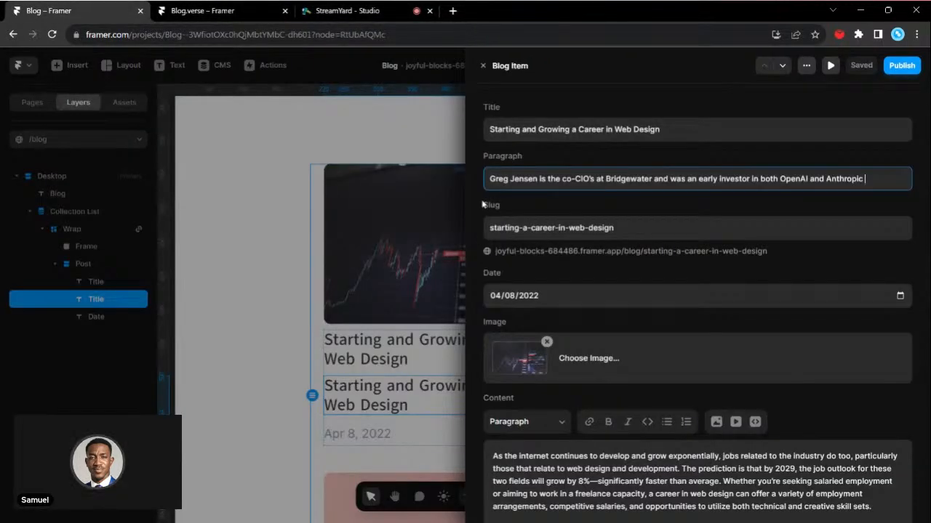
pyautogui.click(483, 66)
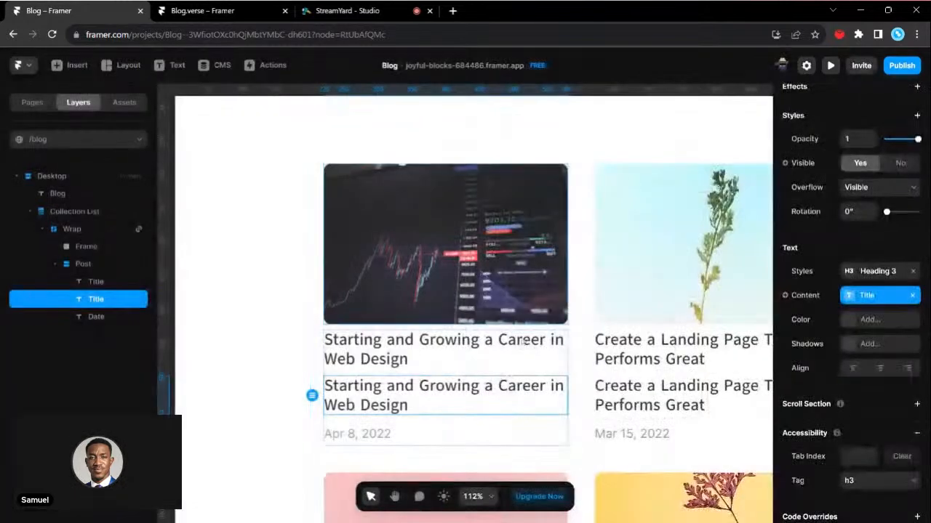
# - Bind the duplicated title's content to the Paragraph variable and apply the Body text style to it
pyautogui.click(805, 296)
pyautogui.moveTo(810, 317)
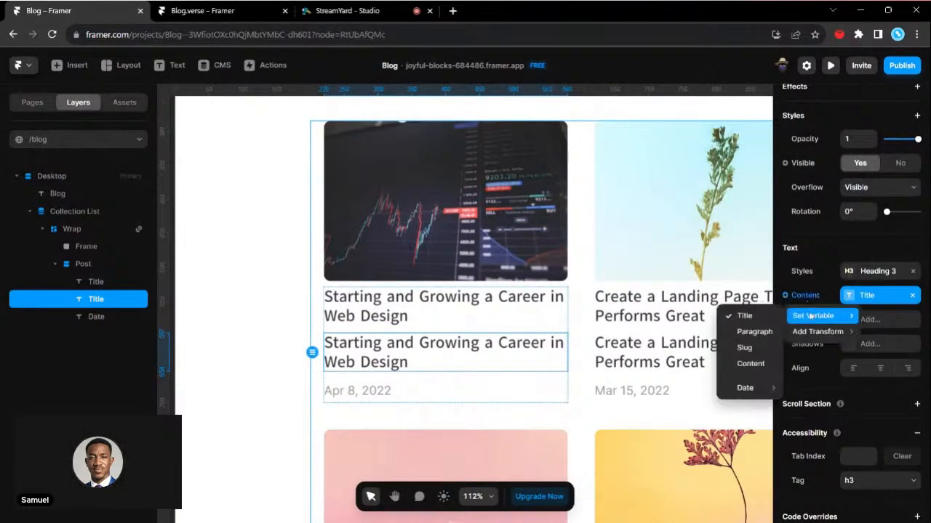
pyautogui.click(756, 333)
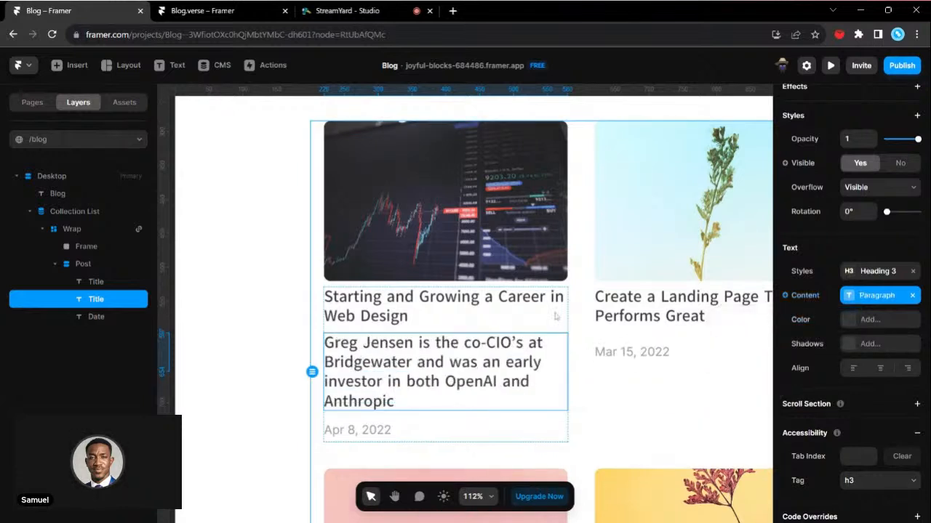
pyautogui.click(856, 271)
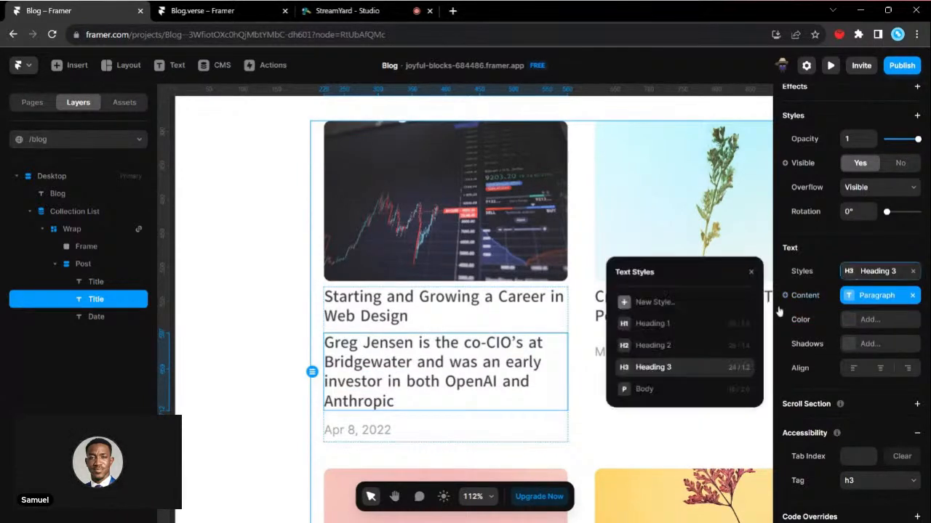
pyautogui.click(660, 390)
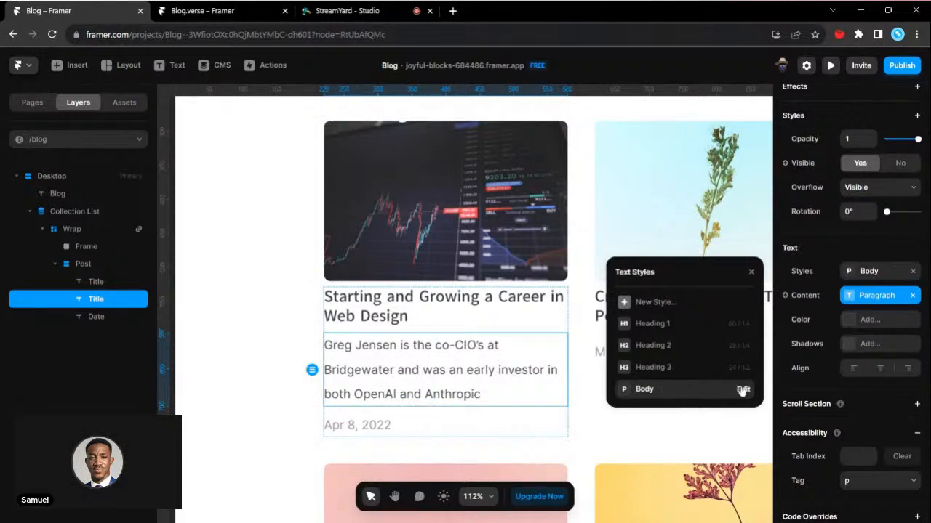
# - Edit the Body text style to size 16 and line height 1.3 em
pyautogui.click(741, 390)
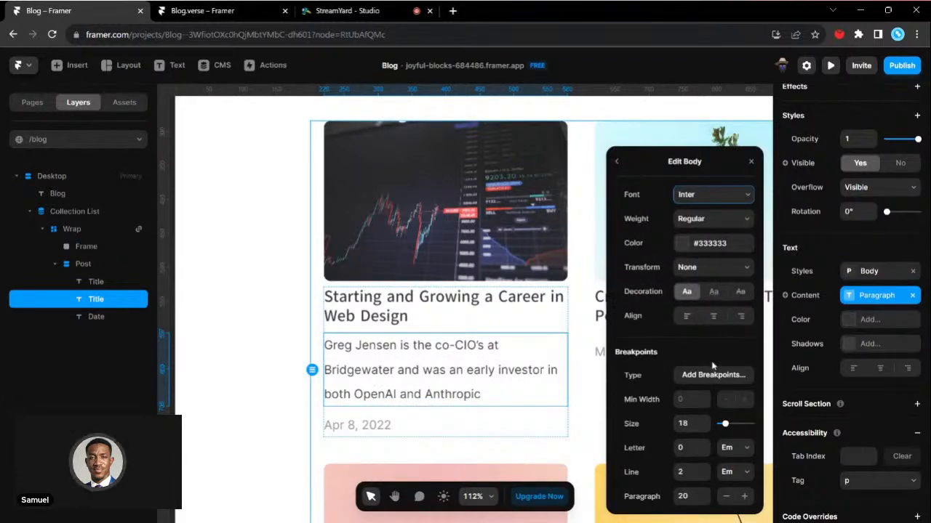
pyautogui.click(705, 429)
pyautogui.click(705, 429)
pyautogui.click(704, 429)
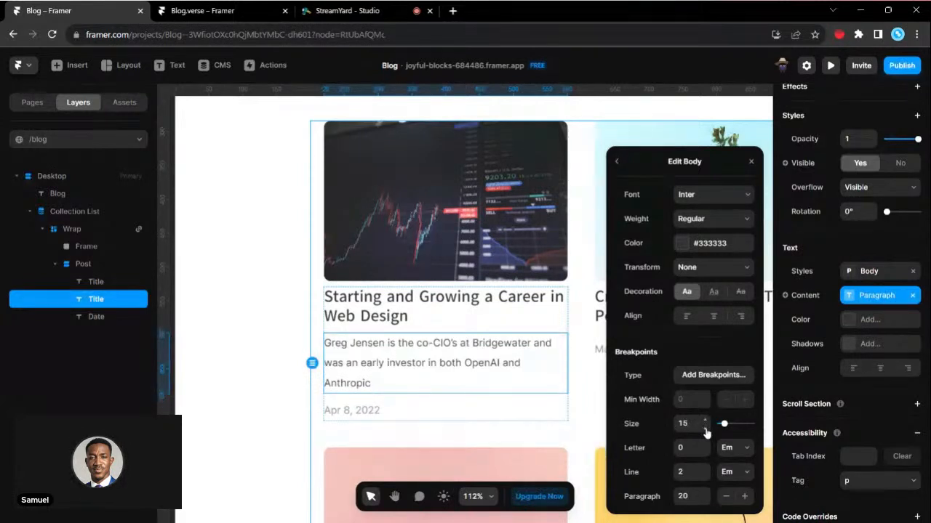
pyautogui.click(705, 429)
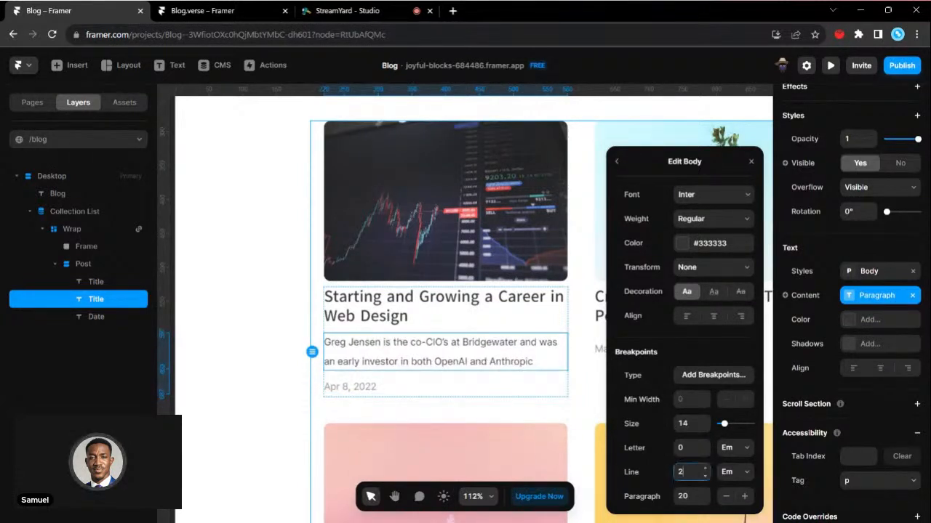
pyautogui.write('3')
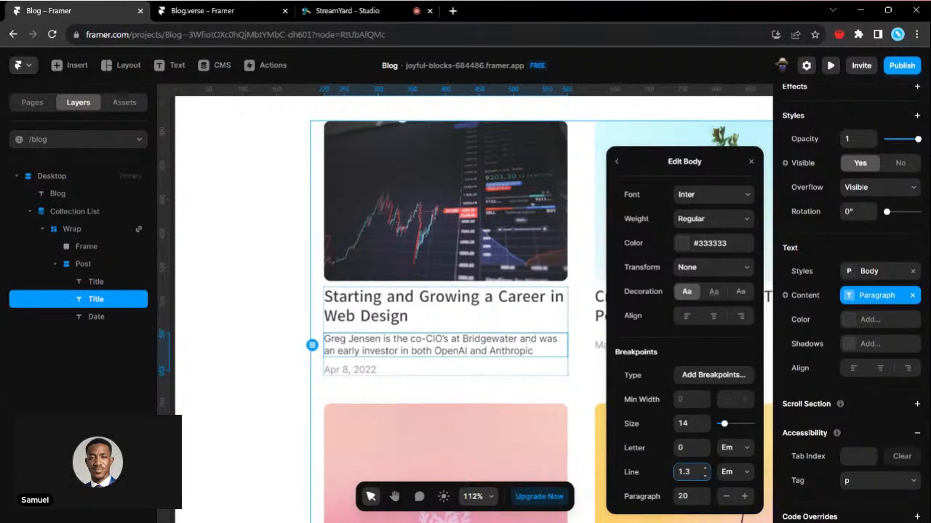
pyautogui.click(706, 421)
pyautogui.click(705, 421)
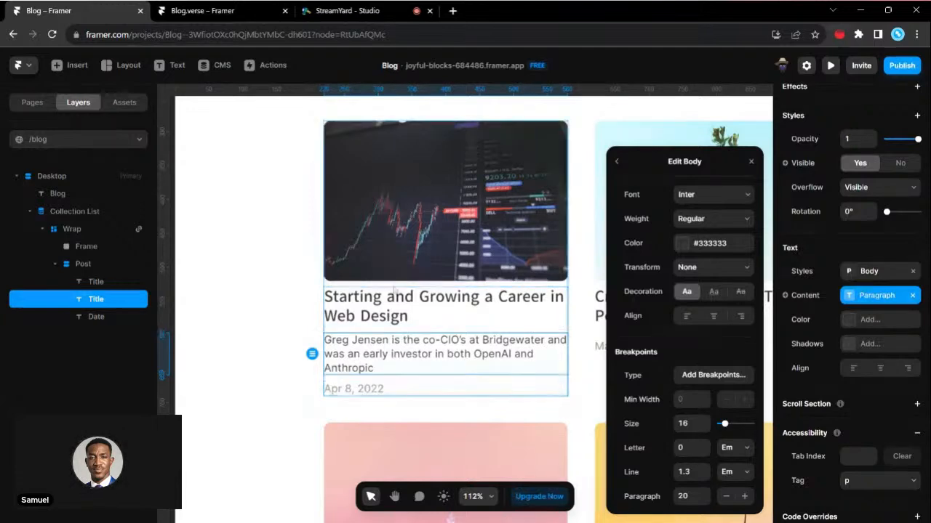
# - Set the weight of the Heading 3 text style used by the post titles to Bold
pyautogui.scroll(3, 410, 298)
pyautogui.click(363, 317)
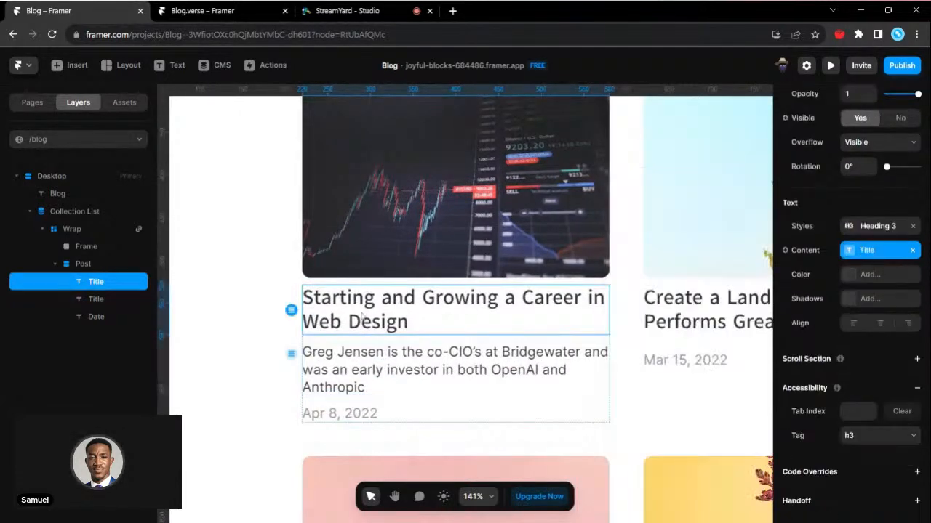
pyautogui.click(893, 231)
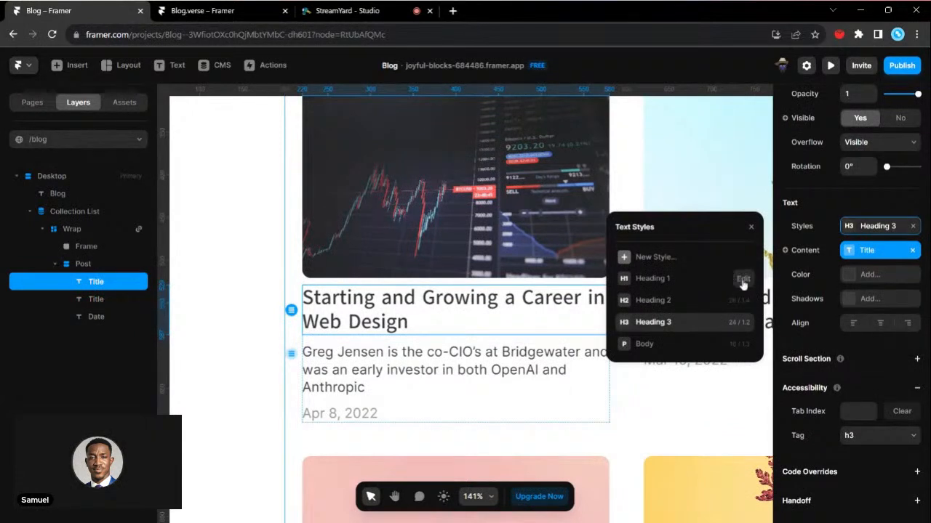
pyautogui.click(744, 324)
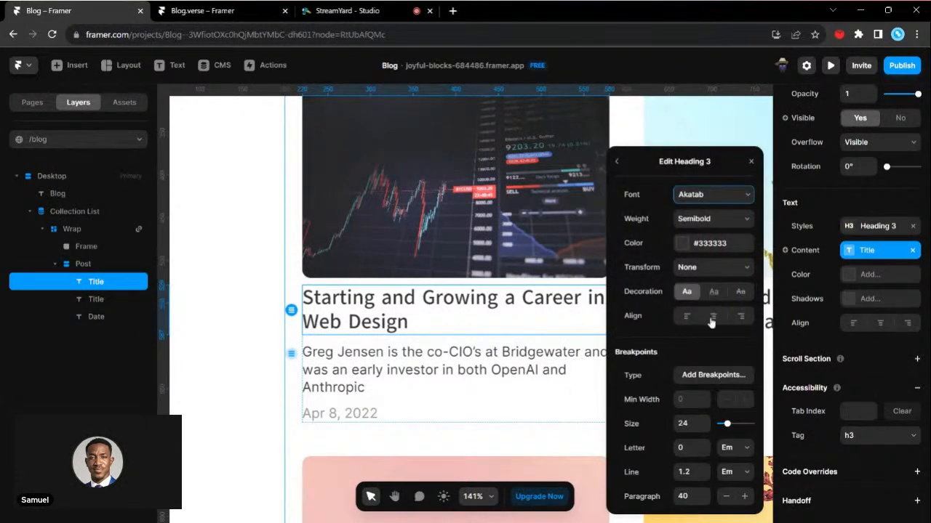
pyautogui.click(720, 266)
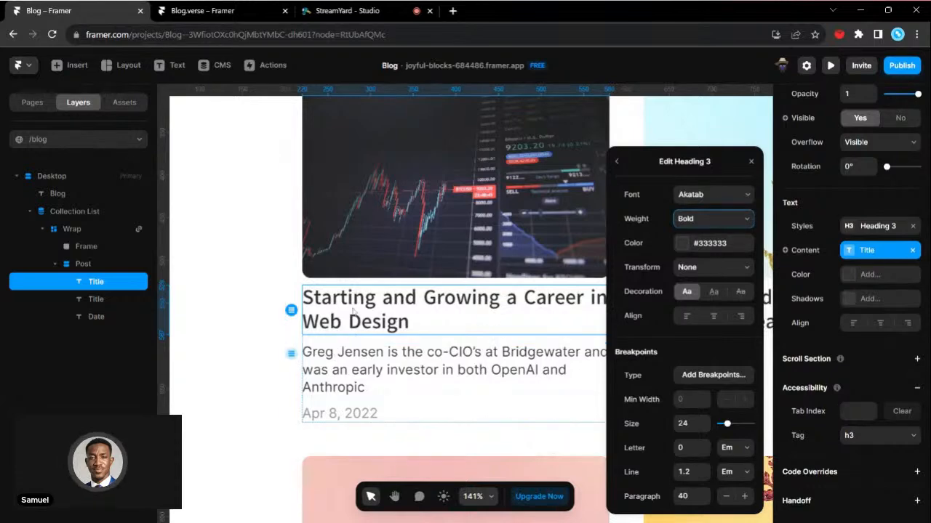
# - Examine how the first post's paragraph and date sit beneath its title compared with the other posts in the grid
pyautogui.click(362, 363)
pyautogui.click(358, 420)
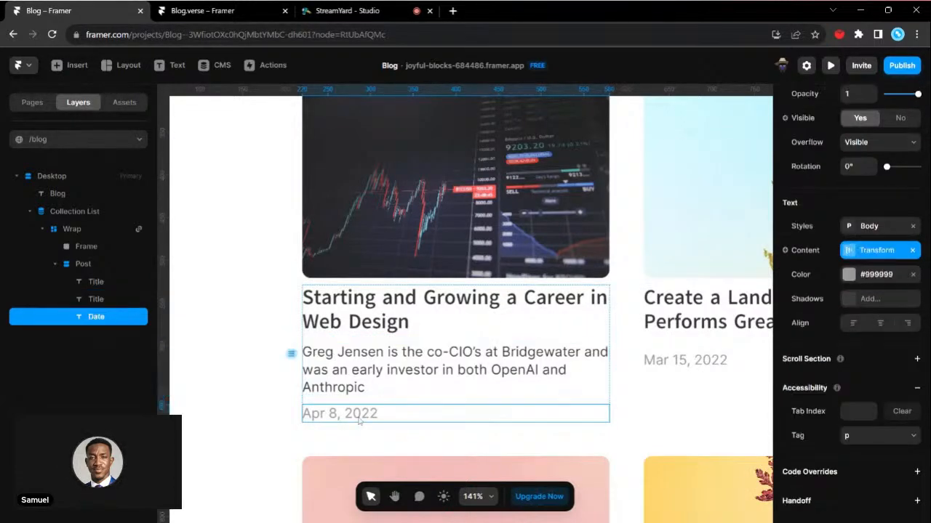
pyautogui.scroll(-1, 358, 408)
pyautogui.scroll(-3, 401, 285)
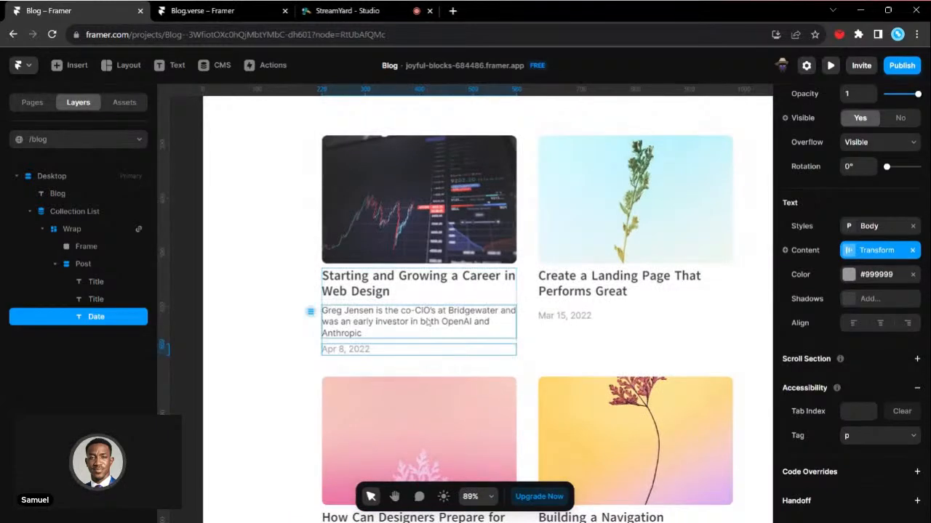
pyautogui.scroll(-3, 400, 286)
pyautogui.scroll(-2, 428, 323)
pyautogui.scroll(2, 443, 284)
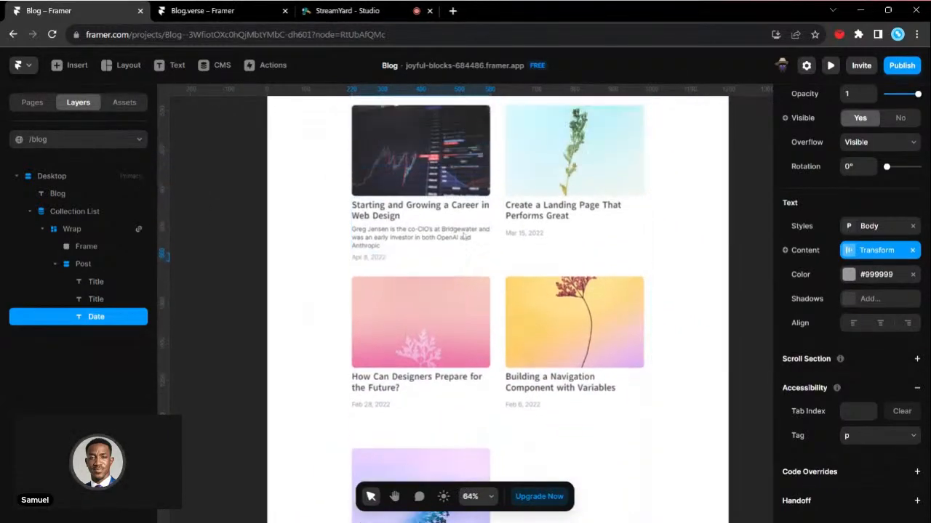
pyautogui.scroll(3, 469, 262)
pyautogui.click(478, 287)
pyautogui.scroll(1, 478, 284)
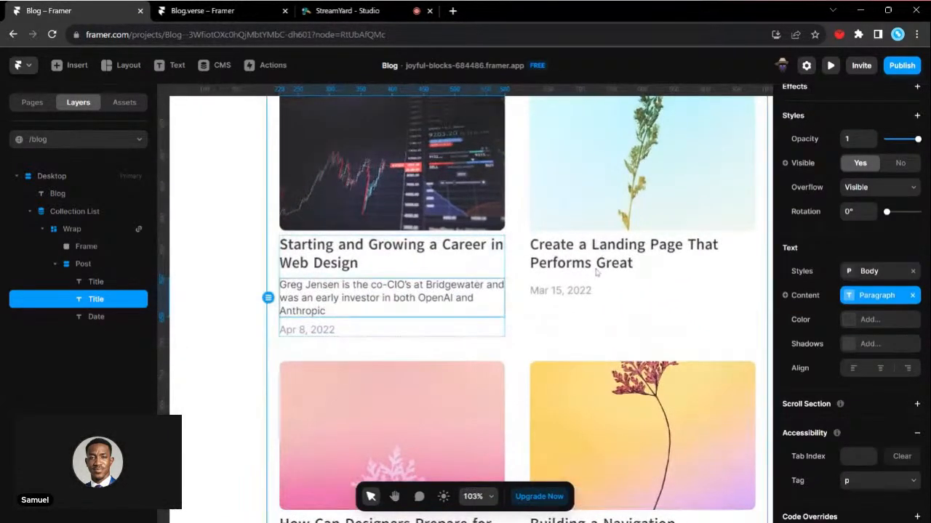
# - Examine the Collection List's layer structure by selecting the list, its Wrap and its Post stack, and review the whole post grid
pyautogui.click(599, 216)
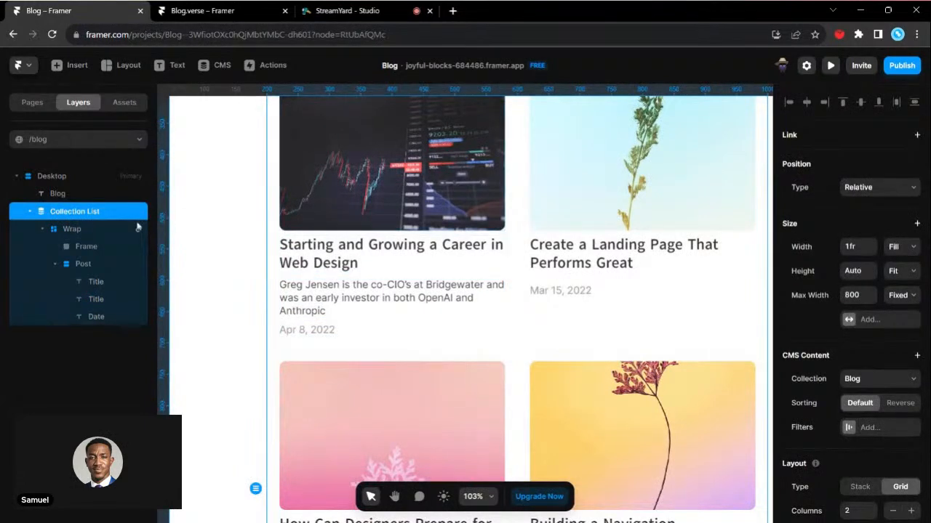
pyautogui.click(100, 229)
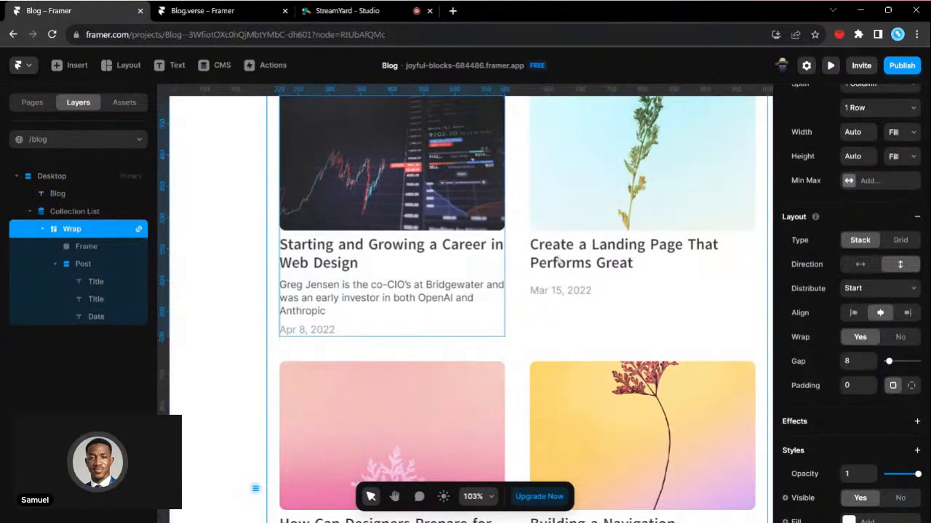
pyautogui.click(615, 275)
pyautogui.scroll(-3, 615, 275)
pyautogui.scroll(-1, 615, 275)
pyautogui.hscroll(3, 614, 274)
pyautogui.click(640, 277)
pyautogui.click(368, 312)
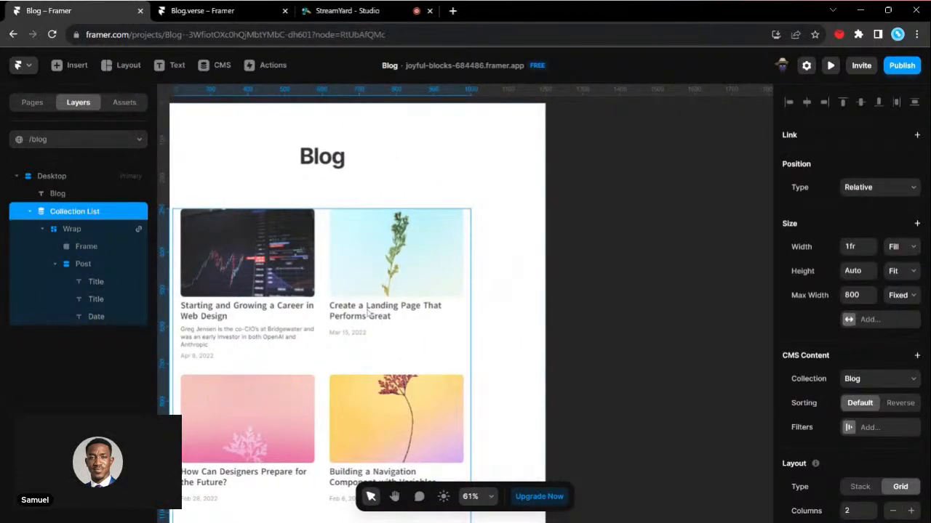
pyautogui.hscroll(-3, 235, 264)
pyautogui.click(56, 264)
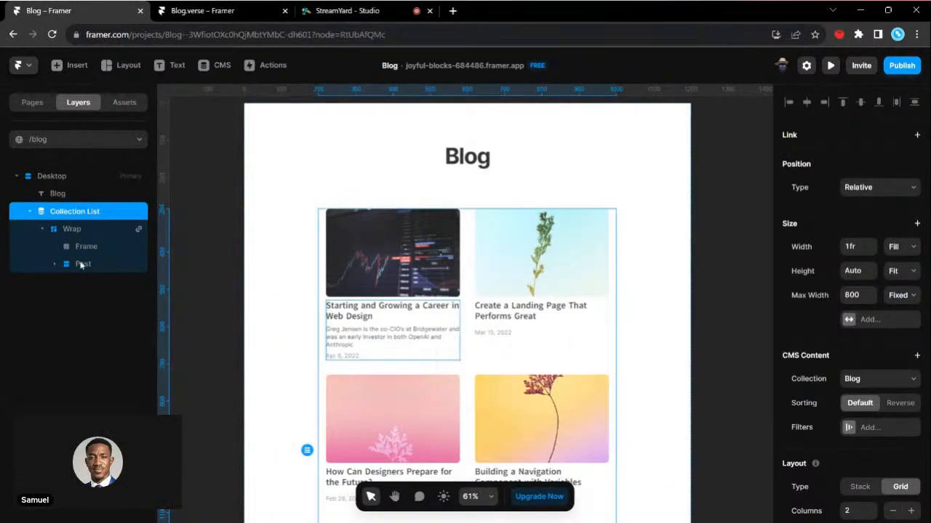
pyautogui.click(81, 265)
pyautogui.click(72, 229)
pyautogui.scroll(-2, 428, 375)
pyautogui.scroll(-2, 428, 376)
pyautogui.scroll(4, 426, 375)
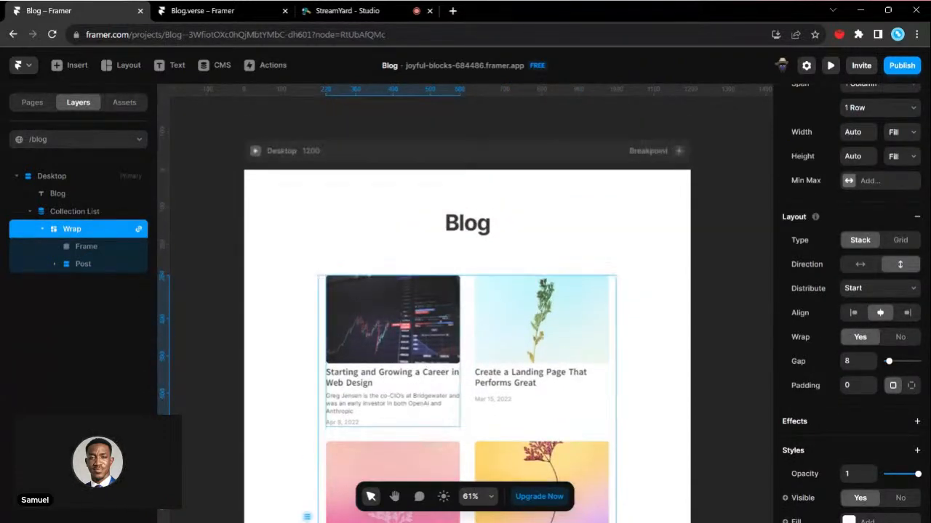
pyautogui.scroll(3, 426, 375)
# - Switch to the StreamYard studio and leave it to end the broadcast
pyautogui.click(347, 10)
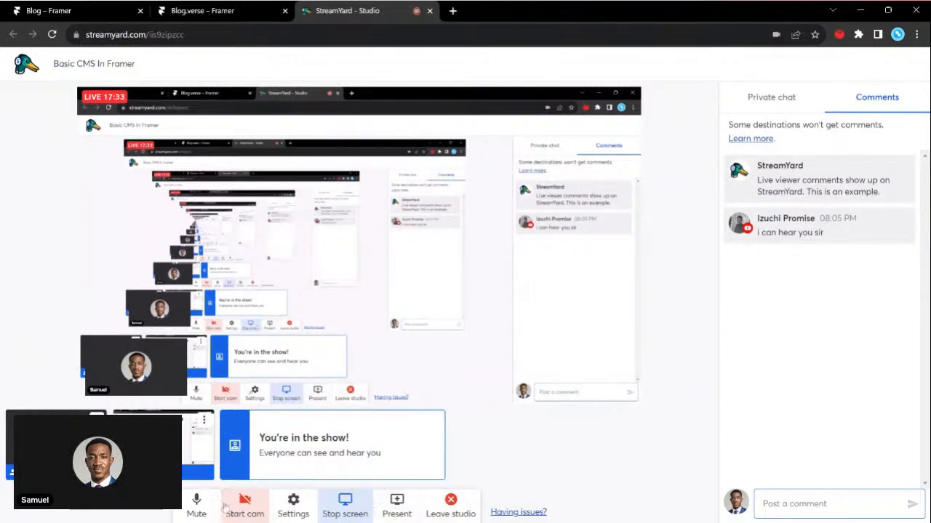
pyautogui.click(446, 504)
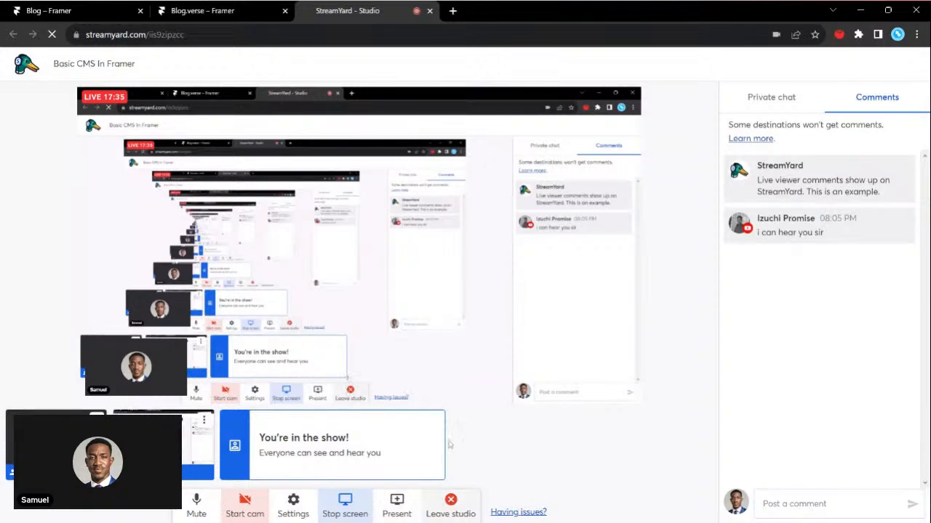
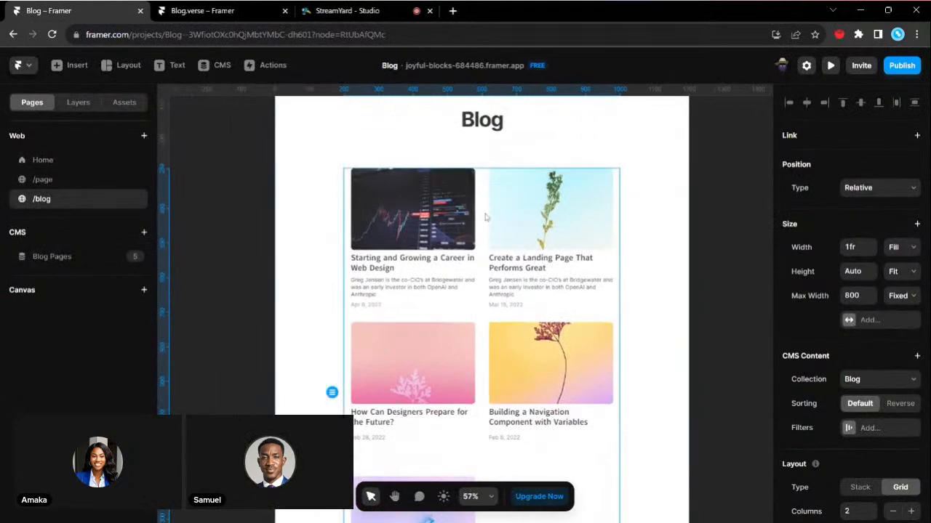
pyautogui.hscroll(1, 539, 199)
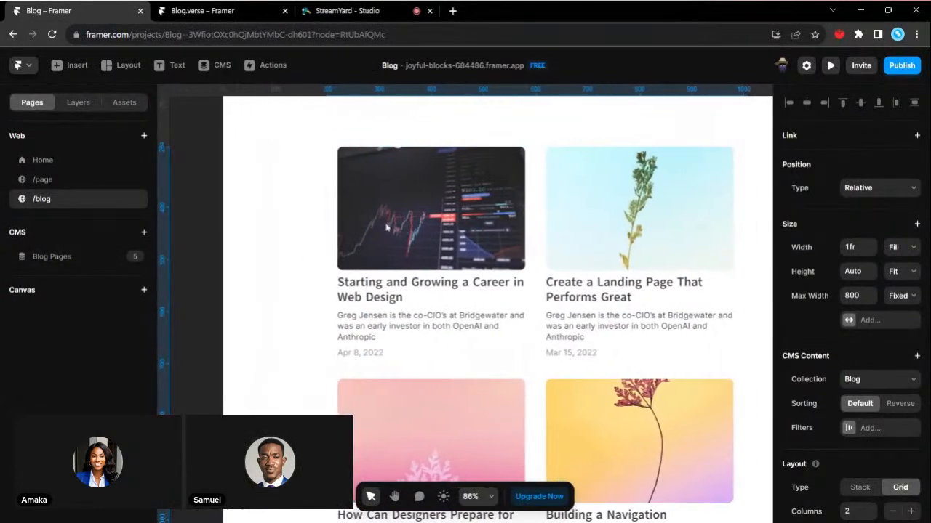
pyautogui.doubleClick(445, 216)
pyautogui.hscroll(2, 386, 224)
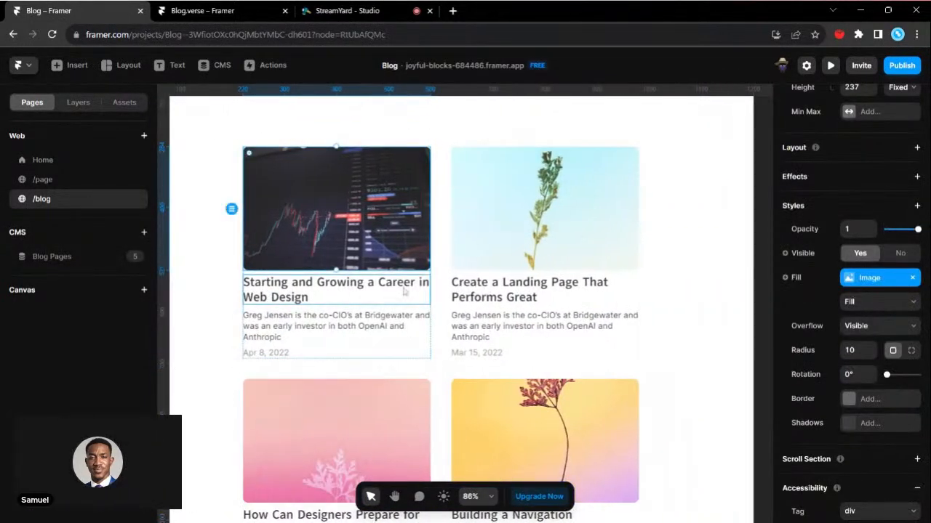
pyautogui.click(545, 262)
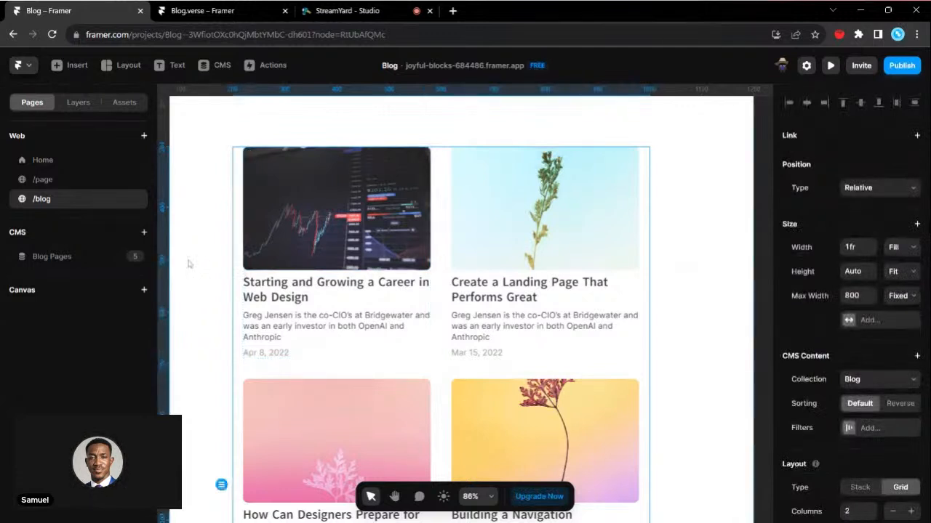
# - View the Blog Pages article template and switch its previewed article to starting-a-career-in-web-design
pyautogui.click(110, 259)
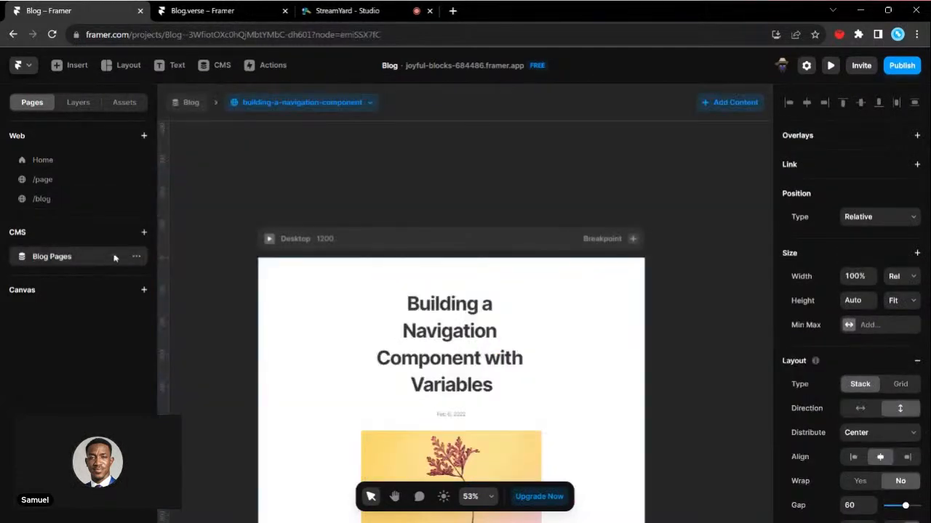
pyautogui.click(136, 257)
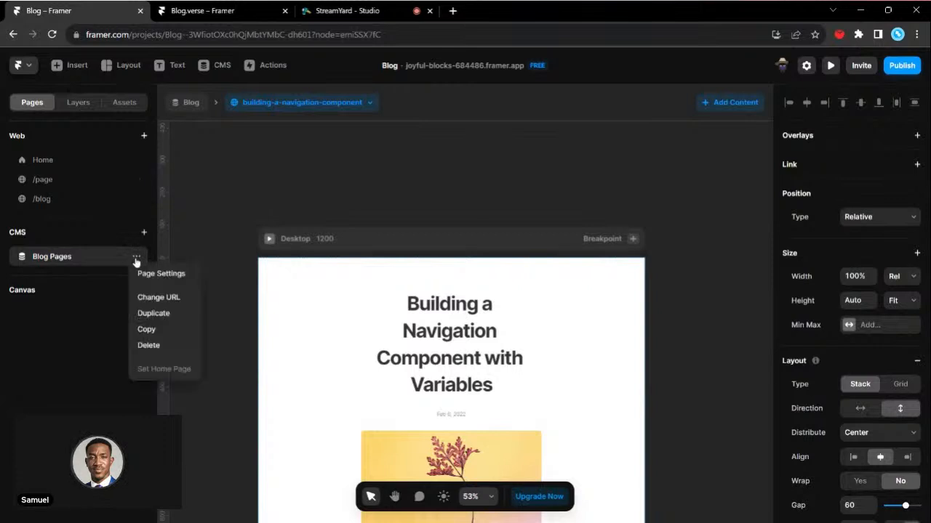
pyautogui.click(413, 129)
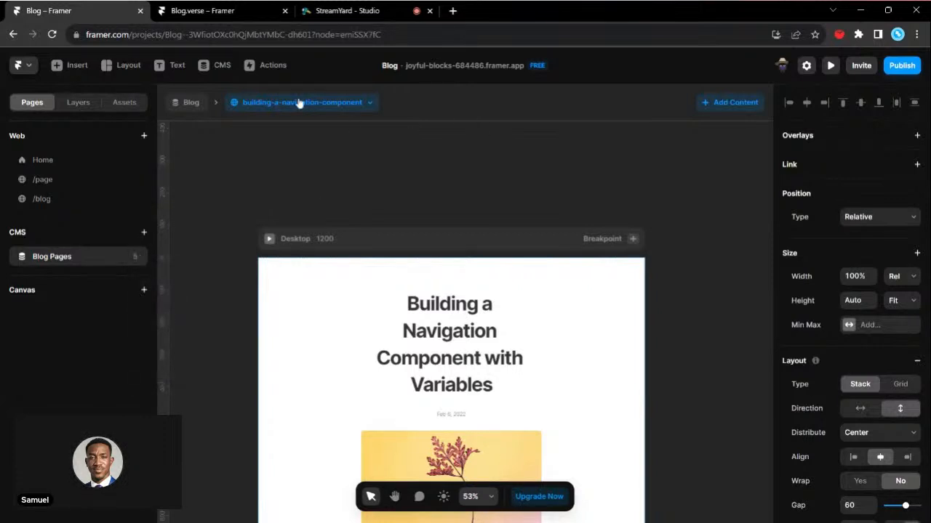
pyautogui.click(297, 102)
pyautogui.click(372, 195)
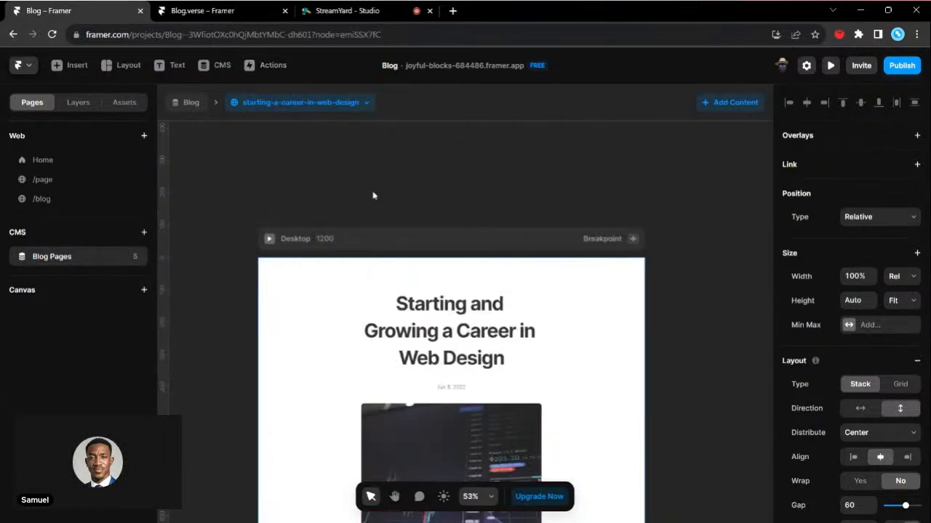
# - From the /blog page, fill the Paragraph field of the "How Can Designers Prepare for the Future?" item with the other posts' bio sentence
pyautogui.click(93, 203)
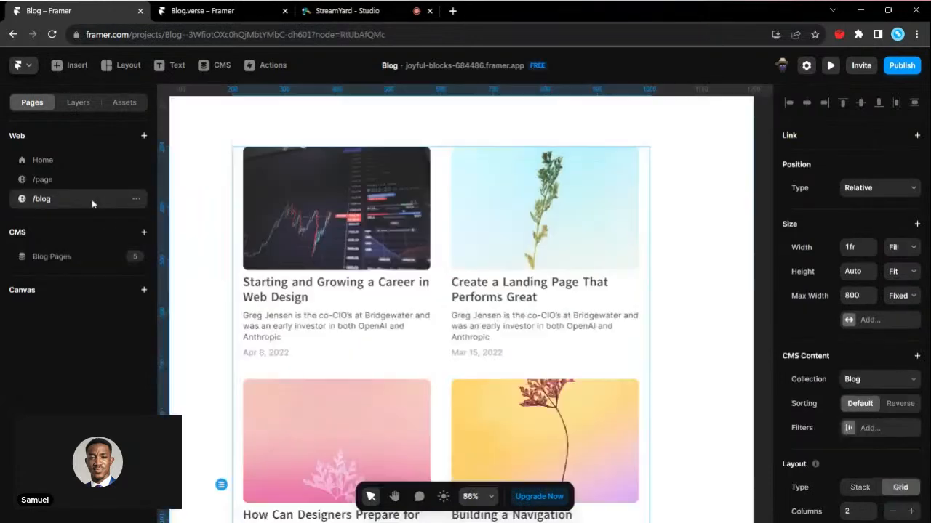
pyautogui.doubleClick(373, 268)
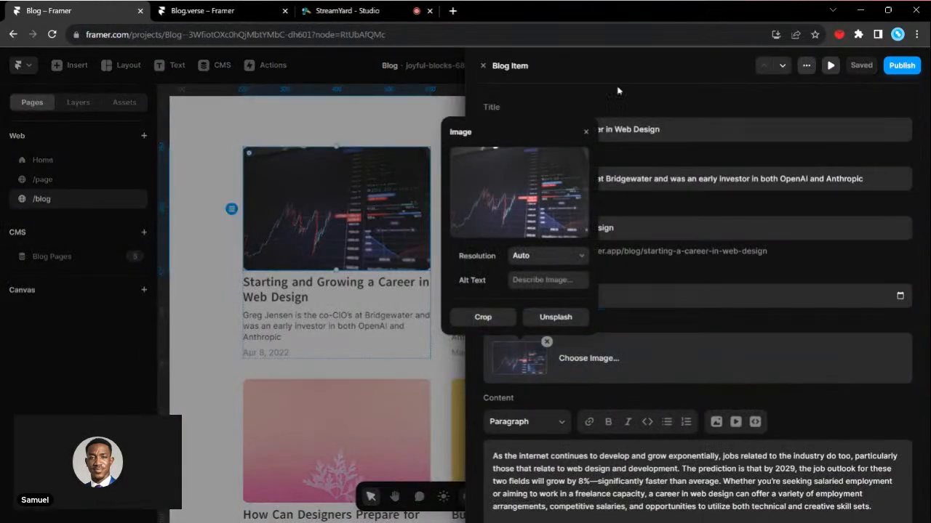
pyautogui.click(624, 88)
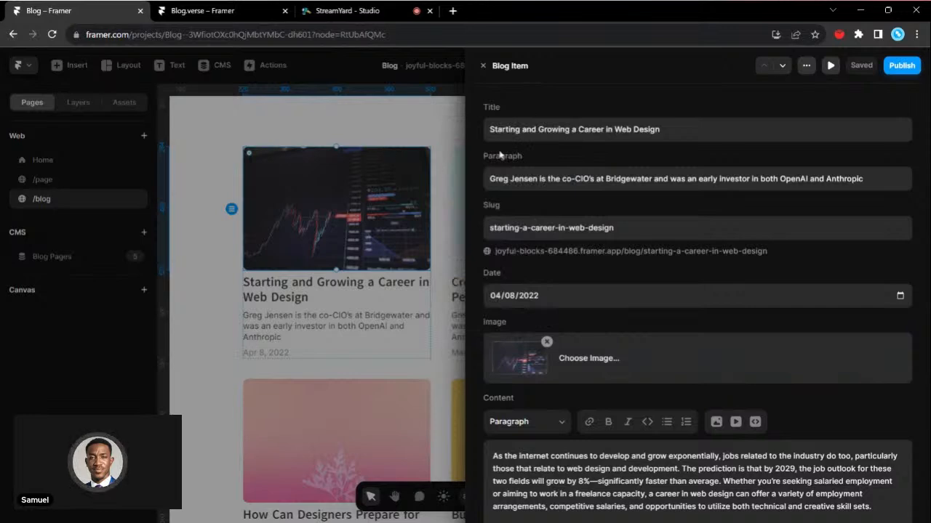
pyautogui.click(781, 65)
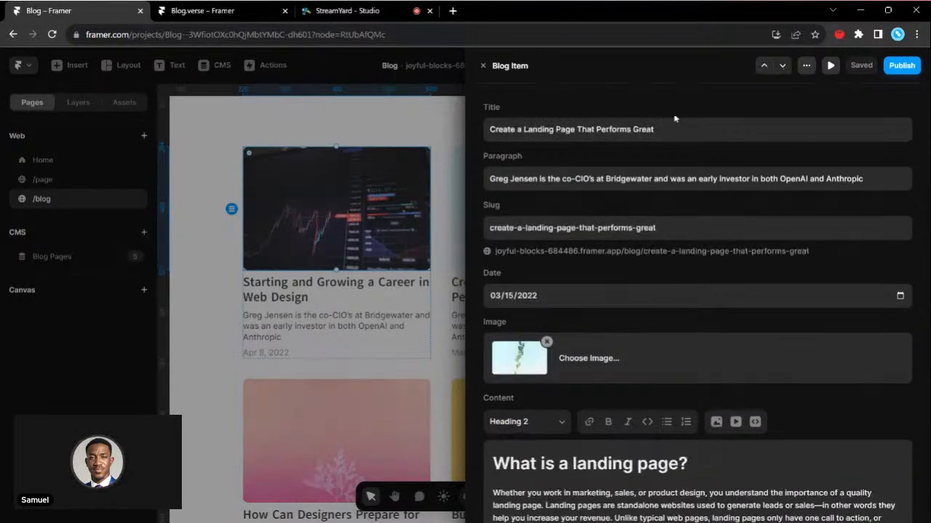
pyautogui.scroll(-3, 698, 306)
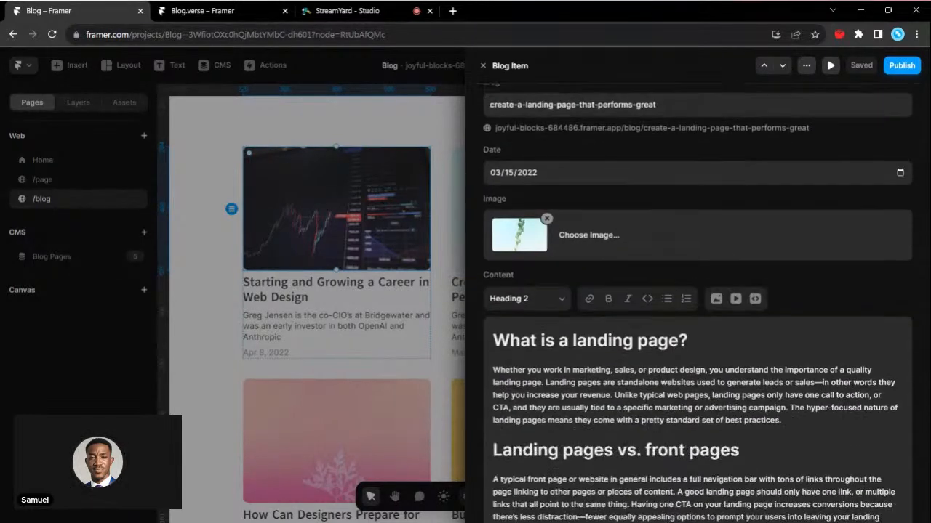
pyautogui.scroll(2, 698, 305)
pyautogui.scroll(1, 698, 305)
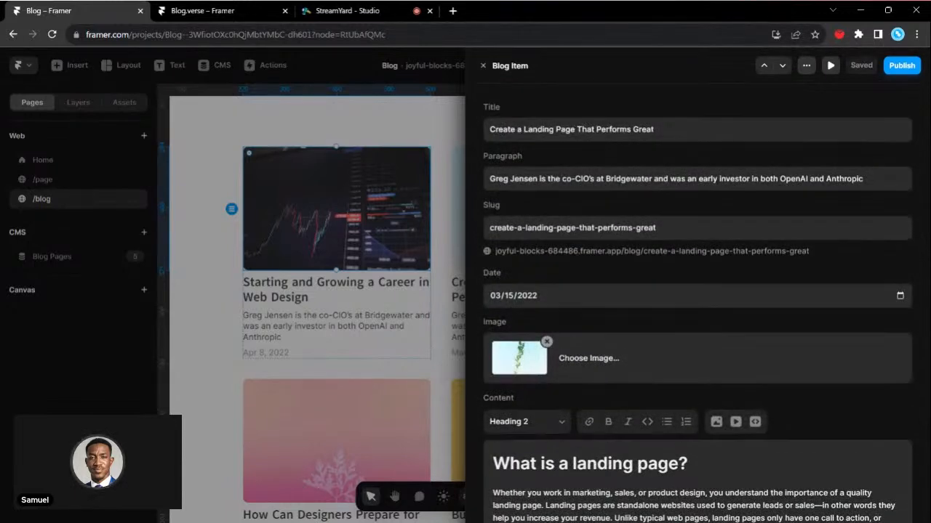
pyautogui.click(782, 67)
pyautogui.click(696, 179)
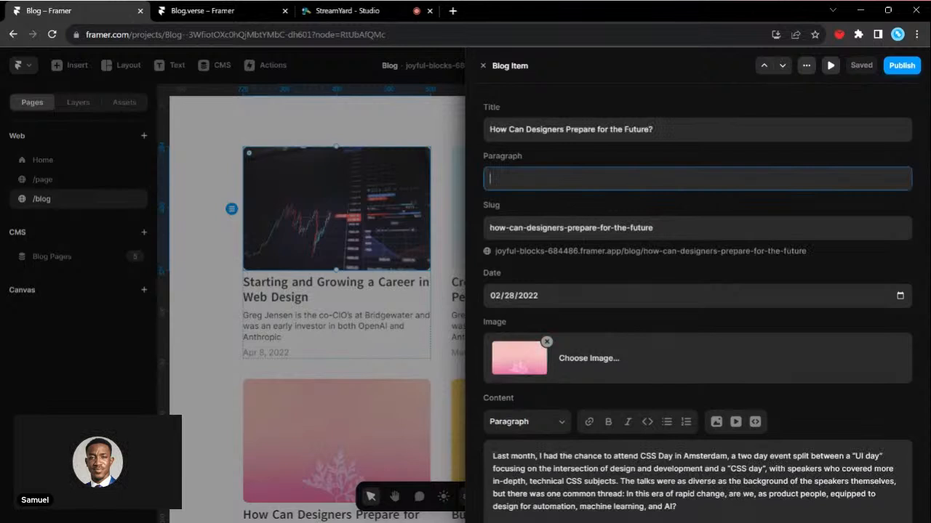
pyautogui.write('Greg Jensen is the co-CIO’s at Bridgewater and was an early investor in both OpenAI and Anthropic')
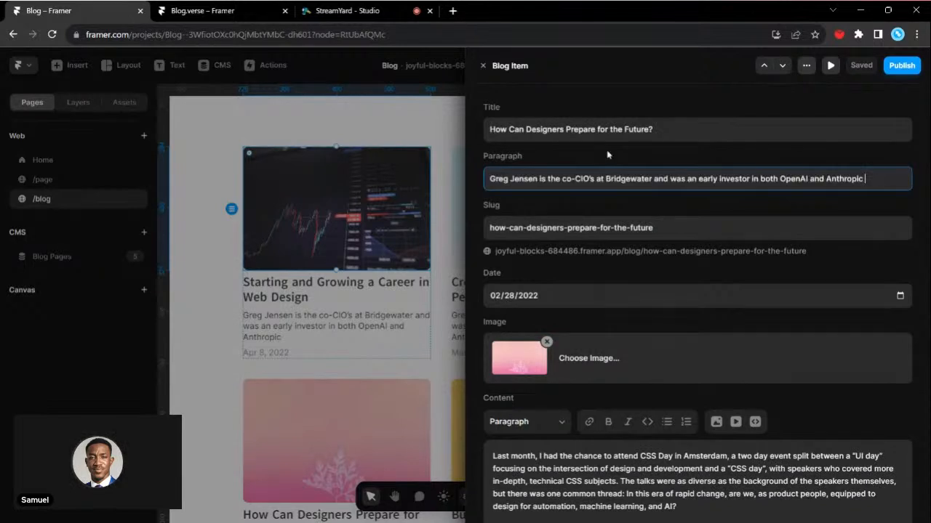
# - Fill the Paragraph field of the "Building a Navigation Component with Variables" item with the same bio sentence and close the item editor
pyautogui.click(783, 66)
pyautogui.click(696, 179)
pyautogui.write('Greg Jensen is the co-CIO’s at Bridgewater and was an early investor in both OpenAI and Anthropic')
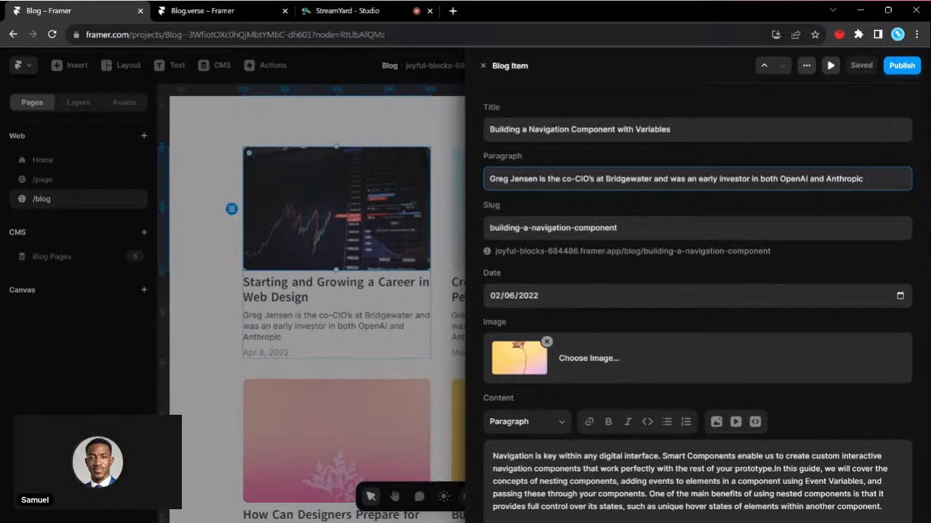
pyautogui.click(695, 91)
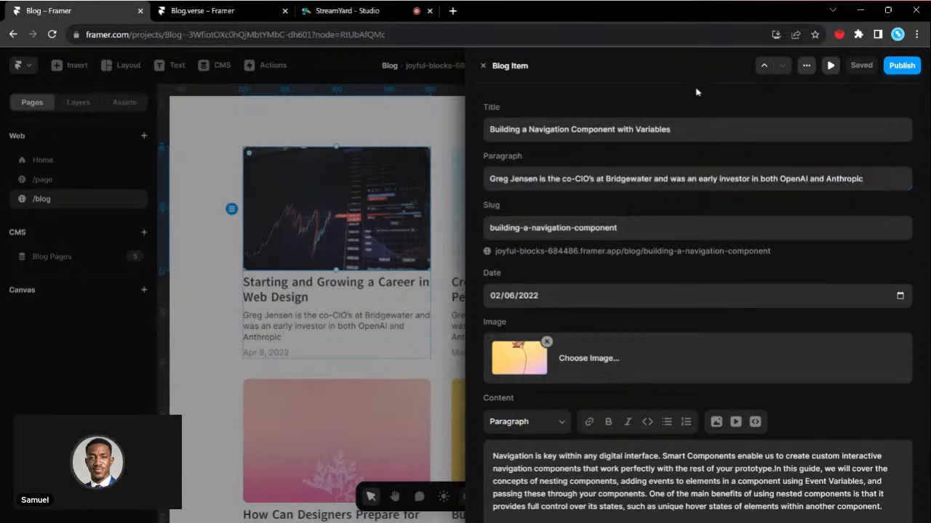
pyautogui.click(483, 67)
# - Review the whole /blog page, checking the heading and the images, titles, paragraphs and dates of the post grid
pyautogui.scroll(-5, 465, 288)
pyautogui.scroll(2, 464, 287)
pyautogui.scroll(3, 842, 269)
pyautogui.scroll(-3, 842, 269)
pyautogui.scroll(5, 485, 328)
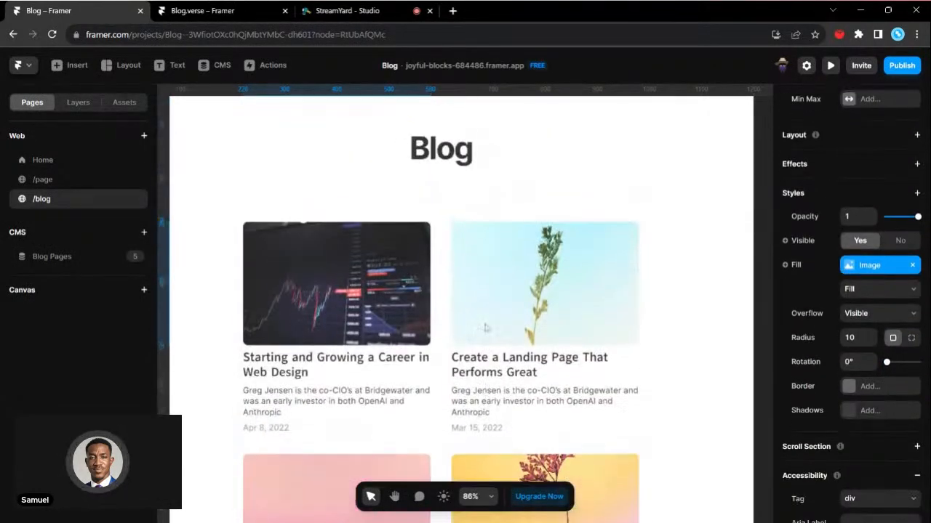
pyautogui.scroll(-5, 486, 328)
pyautogui.scroll(5, 656, 210)
pyautogui.click(716, 213)
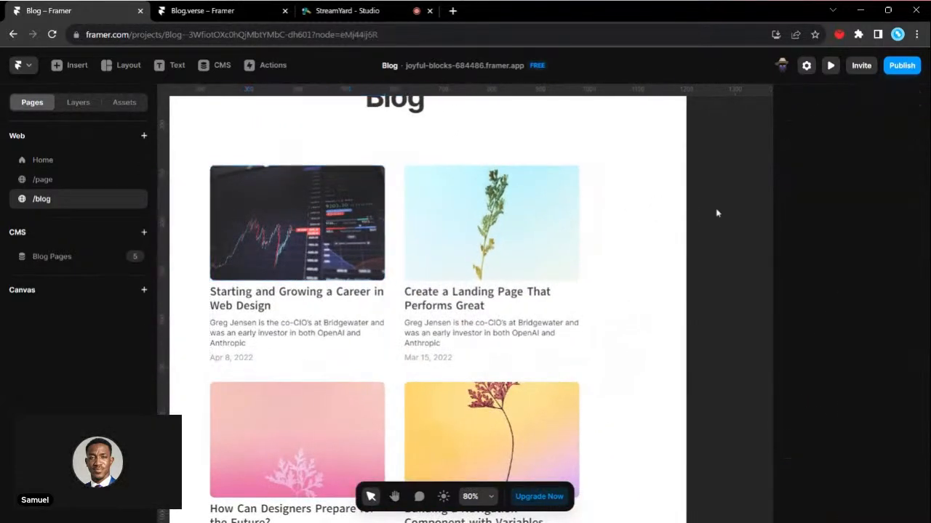
pyautogui.scroll(3, 513, 250)
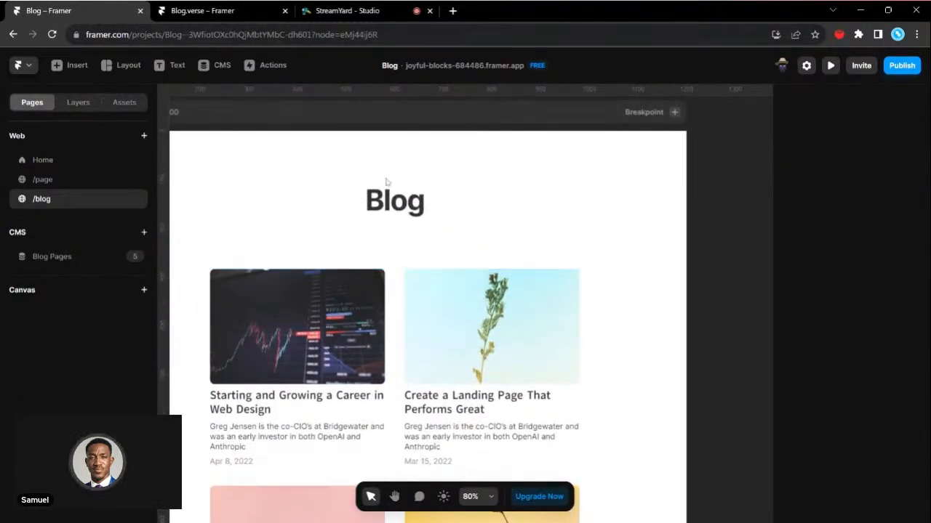
pyautogui.scroll(-2, 356, 267)
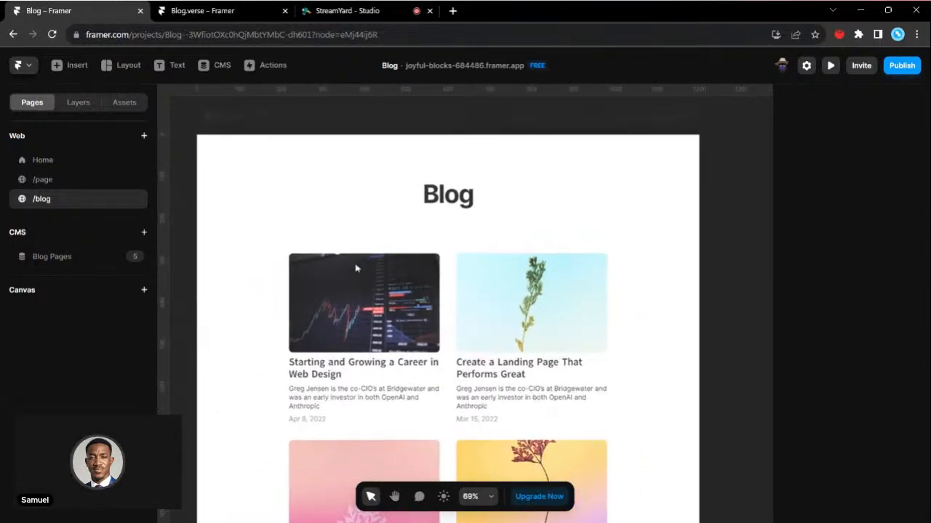
pyautogui.scroll(-2, 356, 268)
pyautogui.click(501, 363)
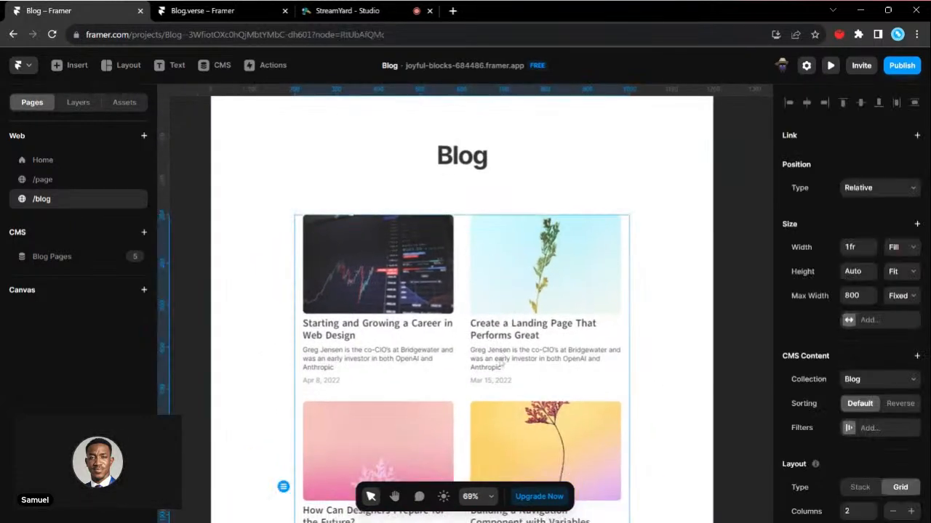
# - Add a text layer reading "Heading" in the middle of the blank /page
pyautogui.click(43, 179)
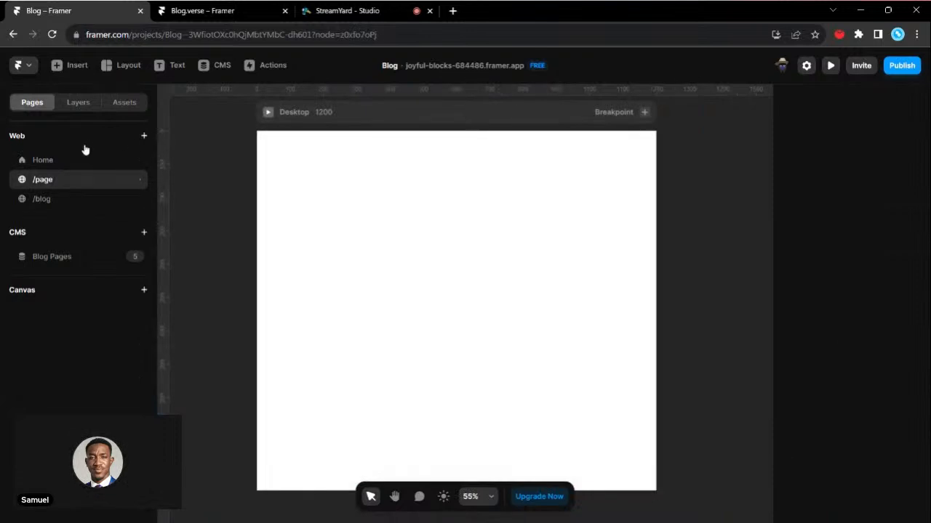
pyautogui.click(162, 69)
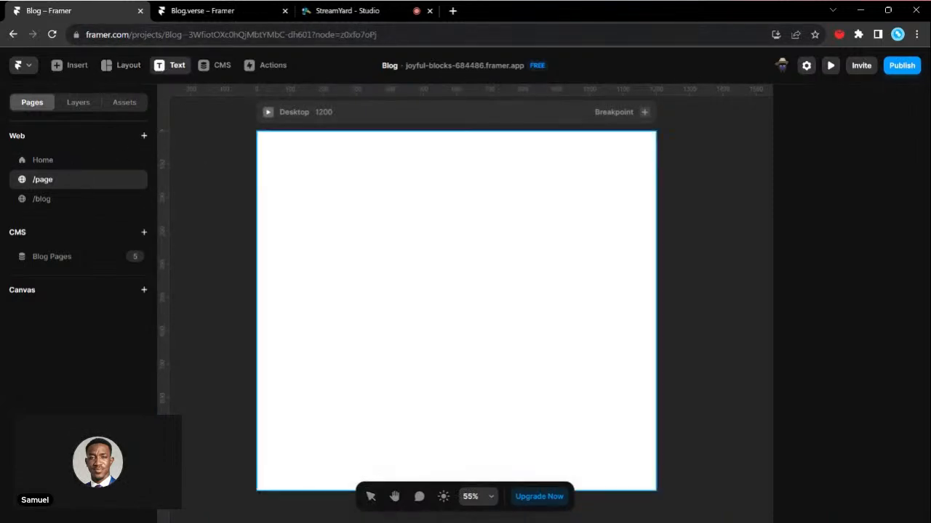
pyautogui.click(455, 309)
pyautogui.scroll(2, 349, 210)
pyautogui.write('Heading')
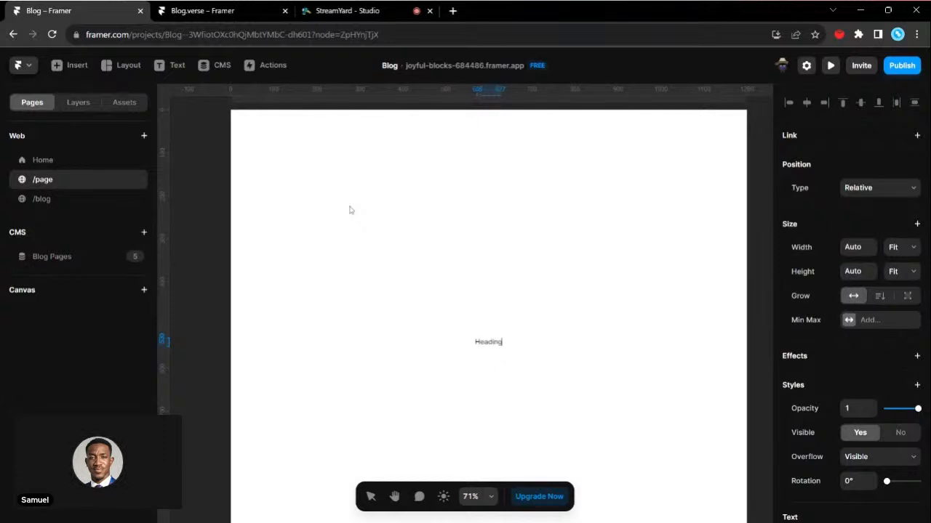
pyautogui.press('Escape')
# - Create a new text style of type Heading 3 from the "Heading" text layer
pyautogui.scroll(3, 502, 351)
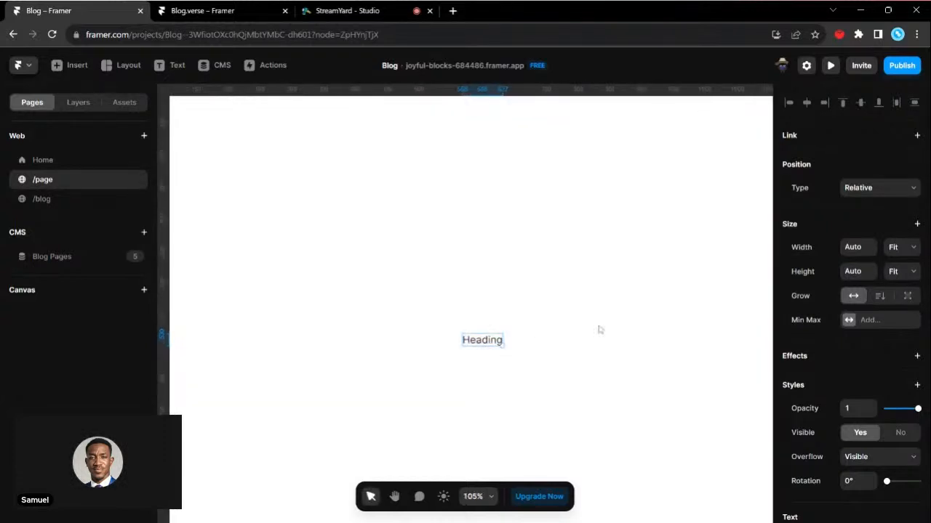
pyautogui.scroll(-4, 793, 381)
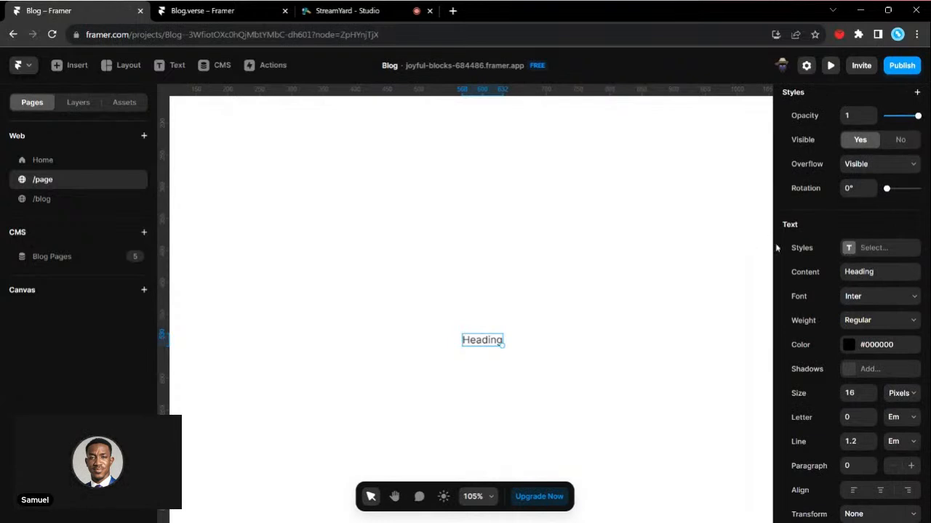
pyautogui.click(847, 251)
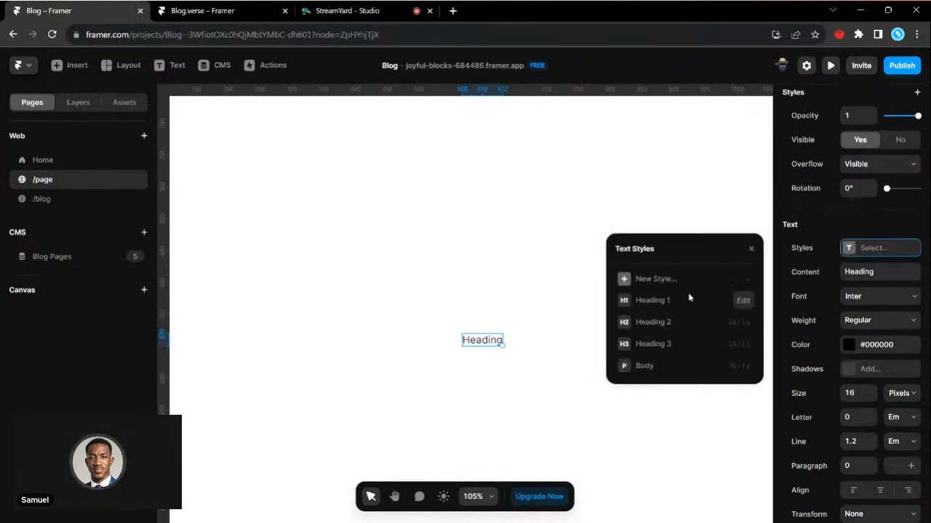
pyautogui.click(647, 283)
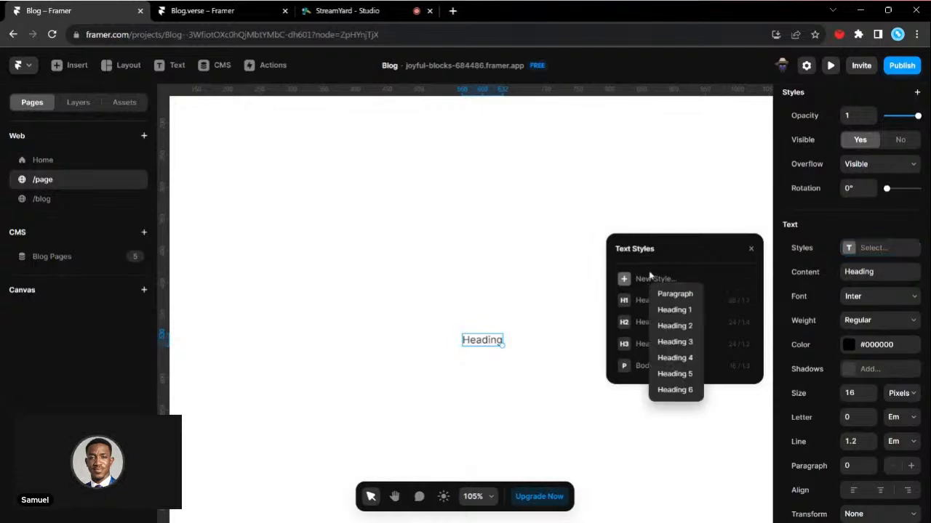
pyautogui.click(650, 277)
pyautogui.click(652, 280)
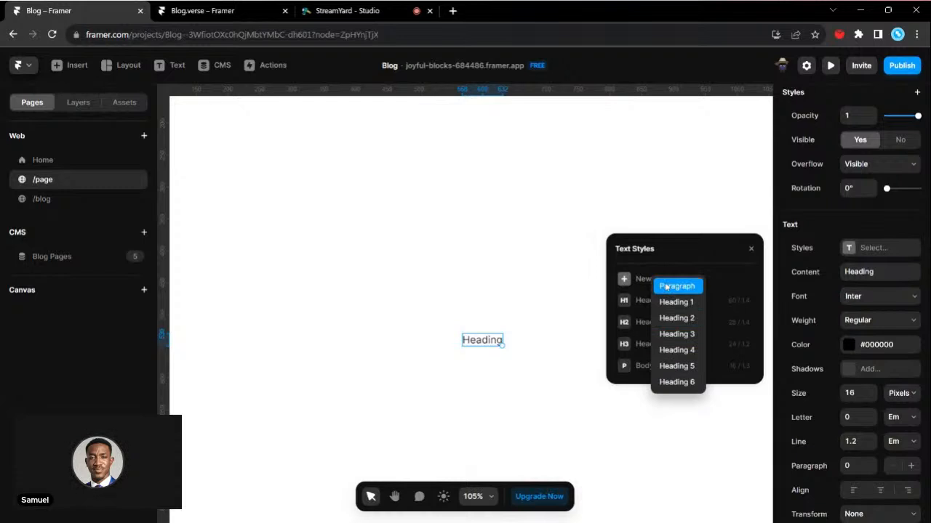
pyautogui.click(674, 334)
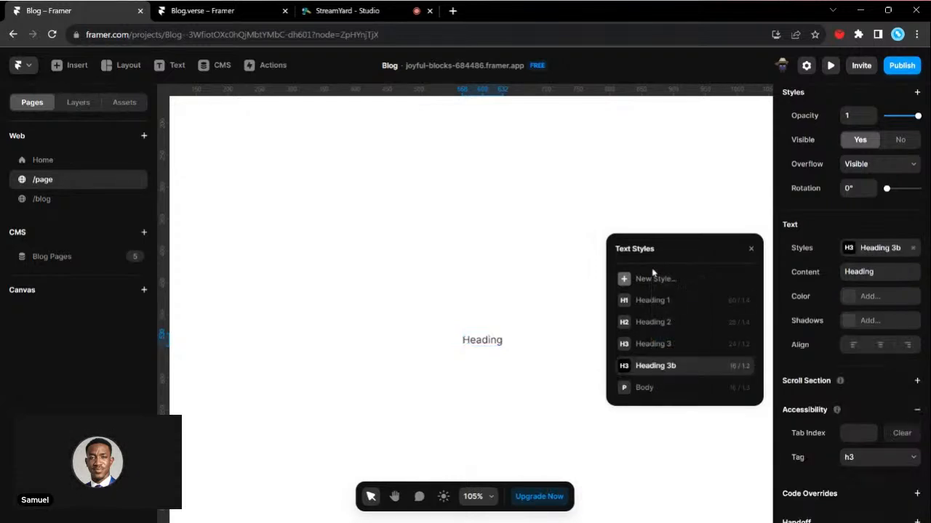
# - Examine the settings of the Heading 3b text style and the options available for it in the style list
pyautogui.click(742, 367)
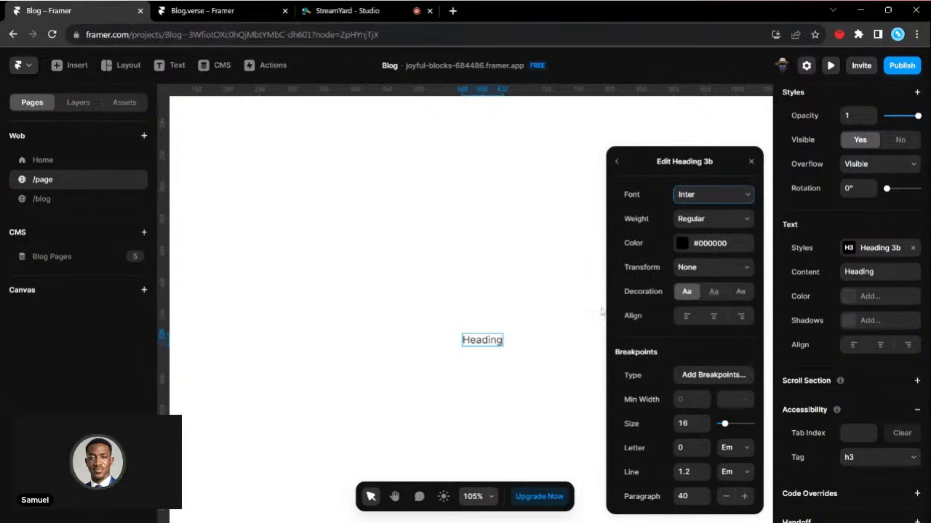
pyautogui.click(617, 163)
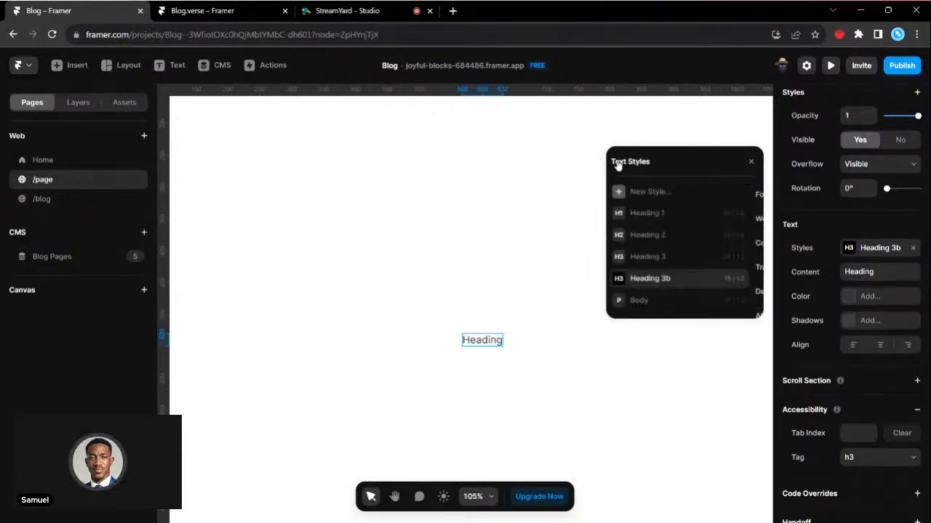
pyautogui.rightClick(688, 281)
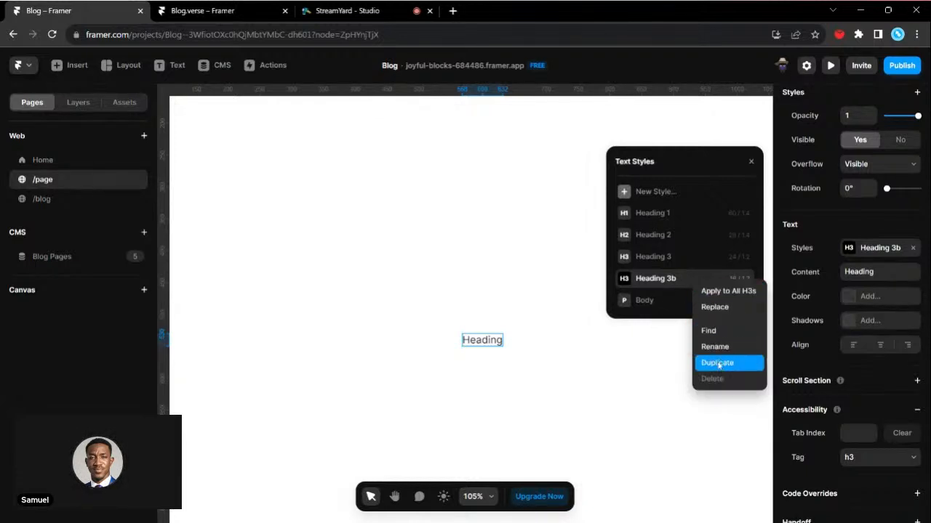
pyautogui.click(685, 276)
pyautogui.click(744, 278)
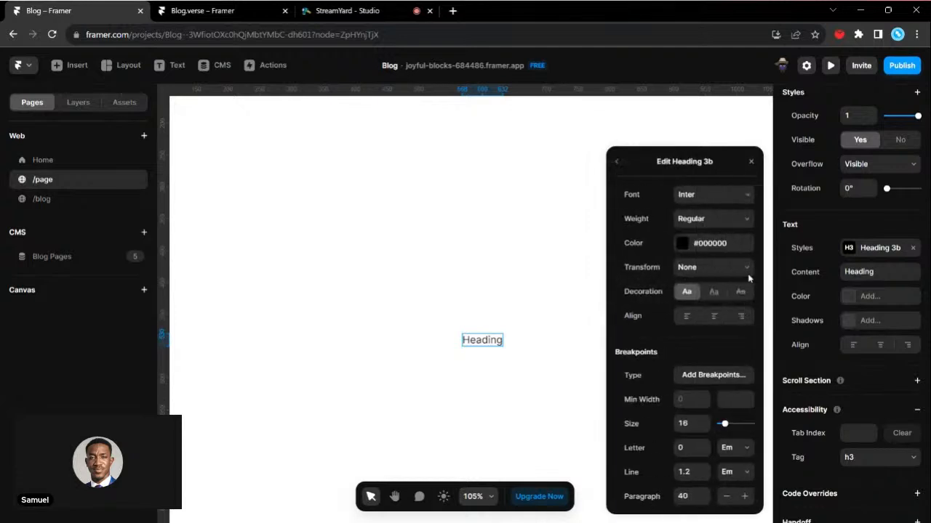
pyautogui.click(616, 160)
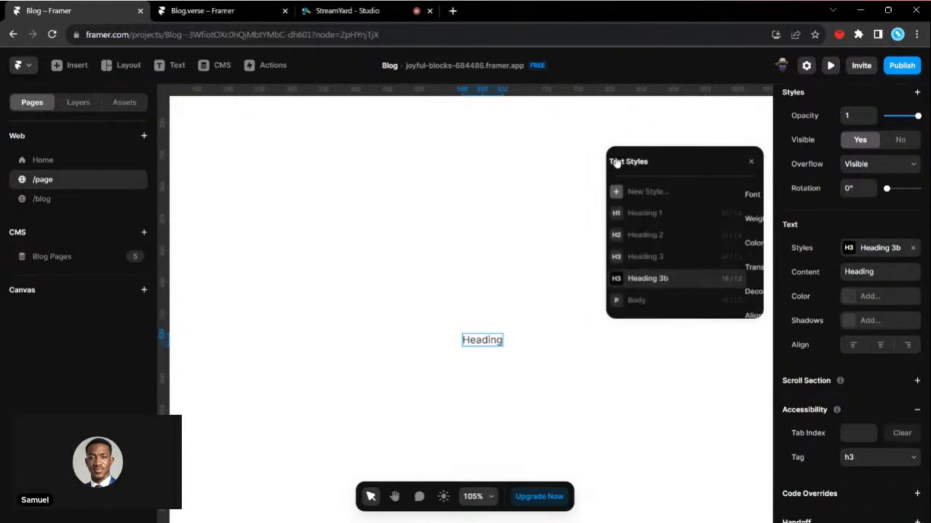
pyautogui.rightClick(709, 279)
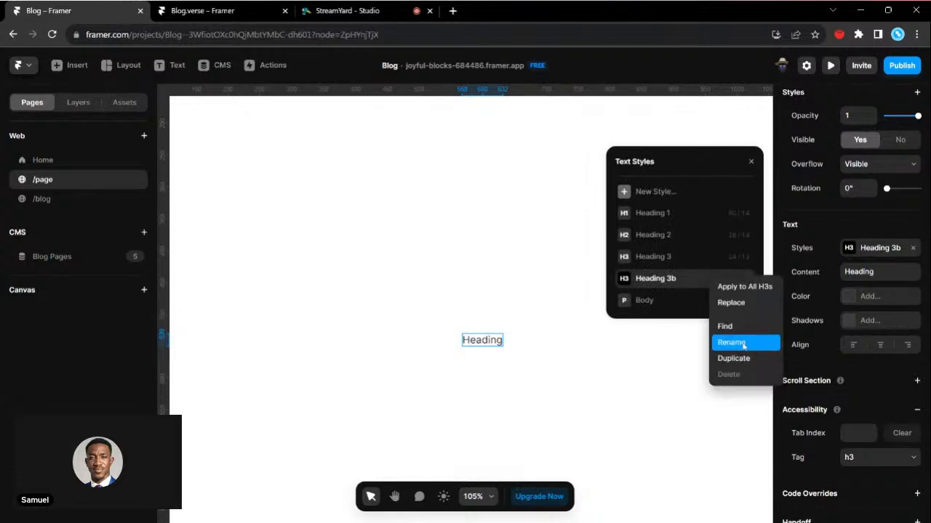
pyautogui.click(727, 293)
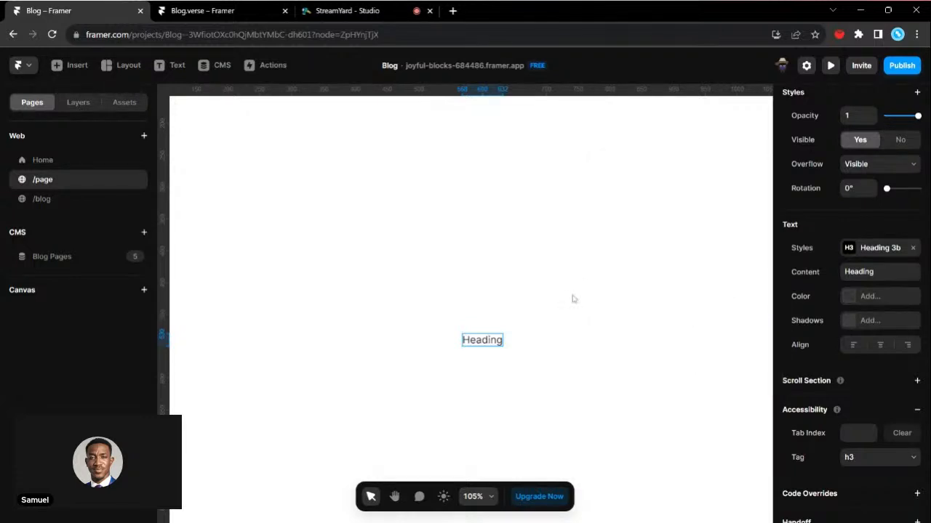
# - Undo the creation of the Heading 3b style, apply the existing Heading 3 style to the "Heading" text and open that style's settings
pyautogui.hotkey('ctrl', 'z')
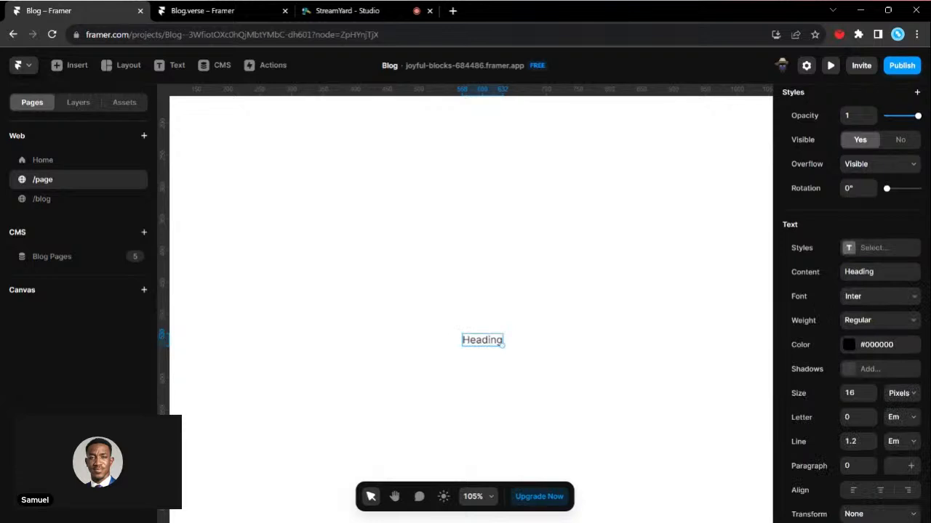
pyautogui.click(847, 248)
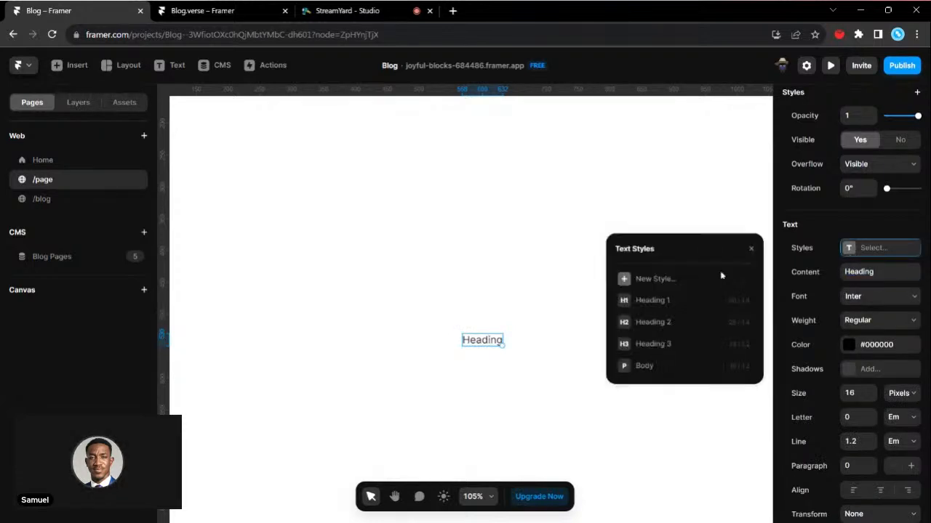
pyautogui.click(667, 343)
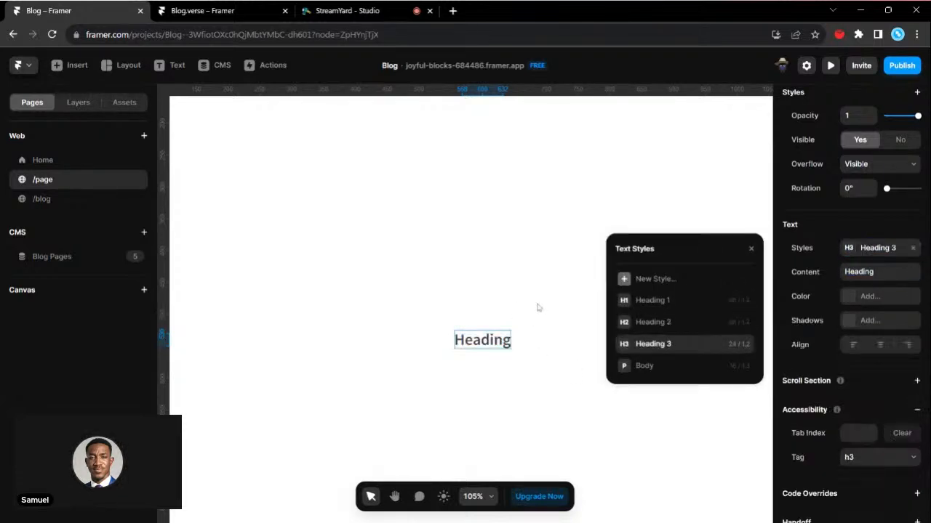
pyautogui.click(740, 343)
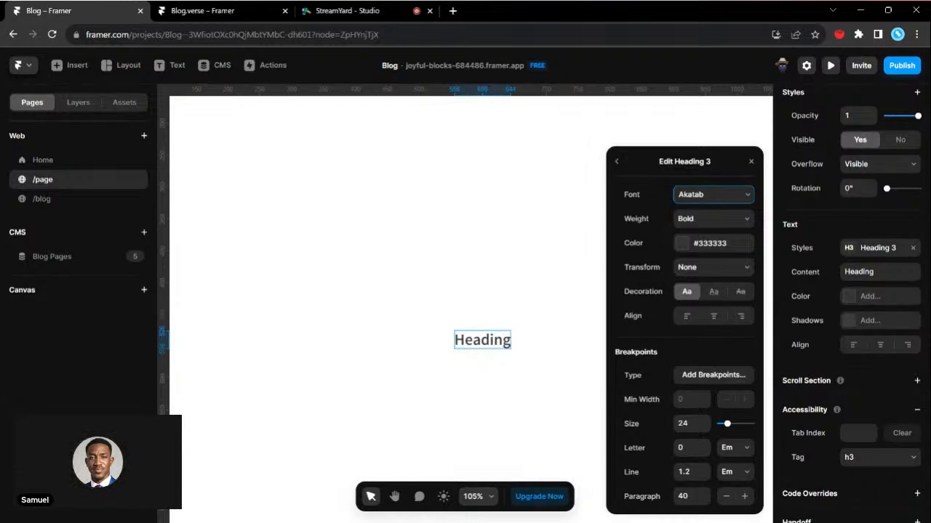
# - Delete the "Heading" text layer from /page and open the /blog page
pyautogui.click(443, 194)
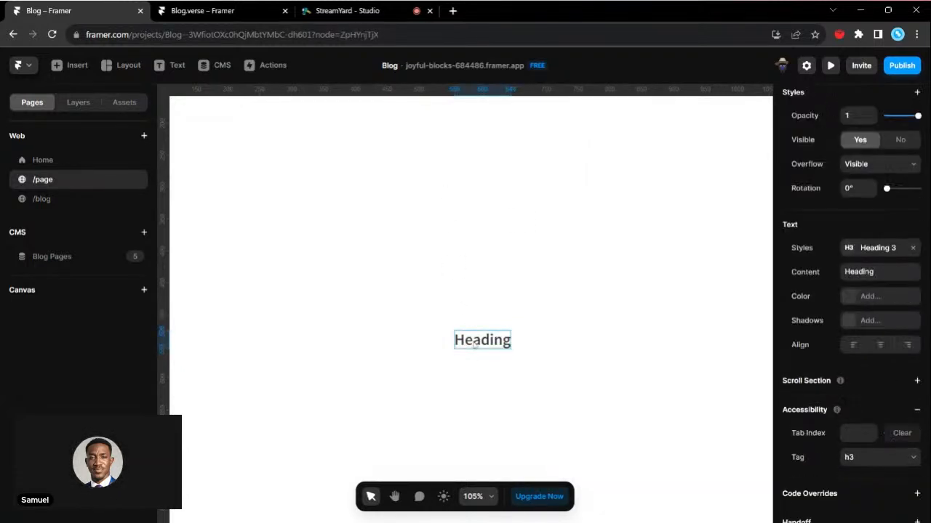
pyautogui.press('Delete')
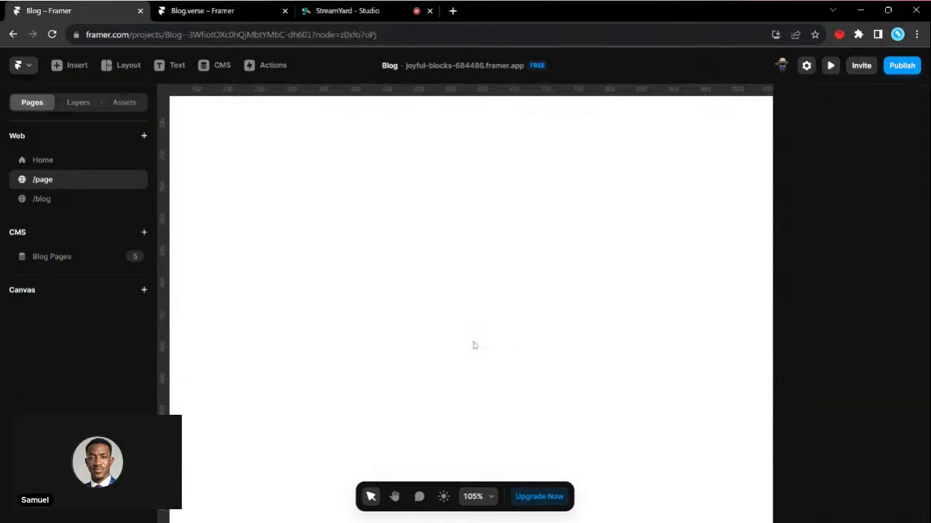
pyautogui.click(60, 200)
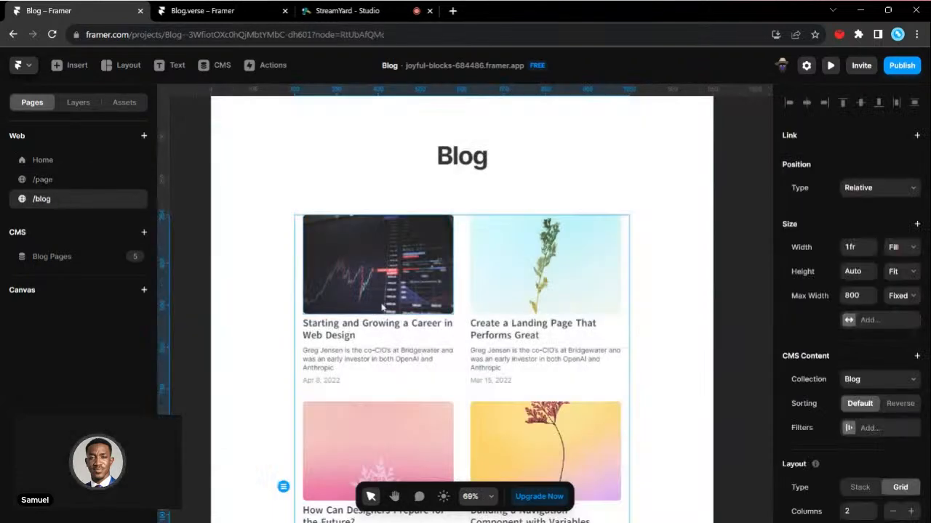
# - Open the "Starting and Growing a Career in Web Design" blog item for editing from its paragraph in the post grid
pyautogui.scroll(-2, 382, 307)
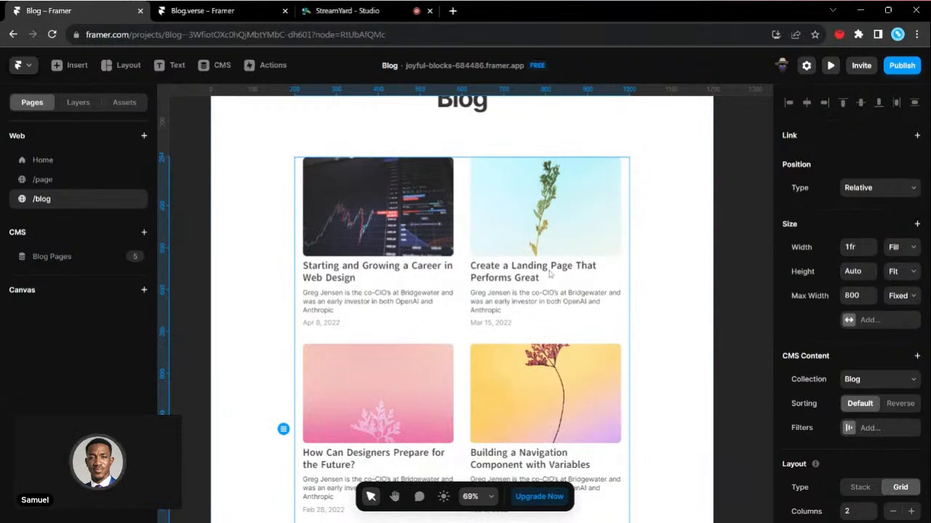
pyautogui.scroll(3, 550, 275)
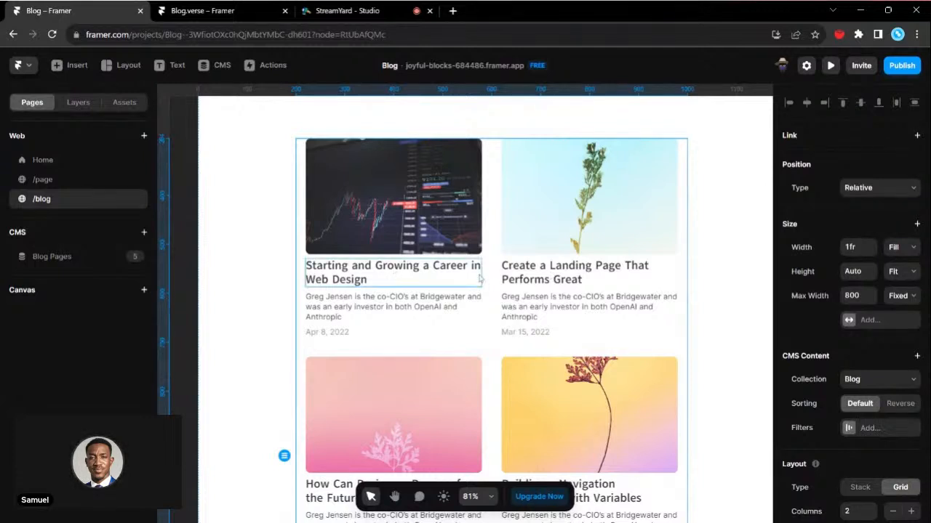
pyautogui.click(416, 298)
pyautogui.click(590, 297)
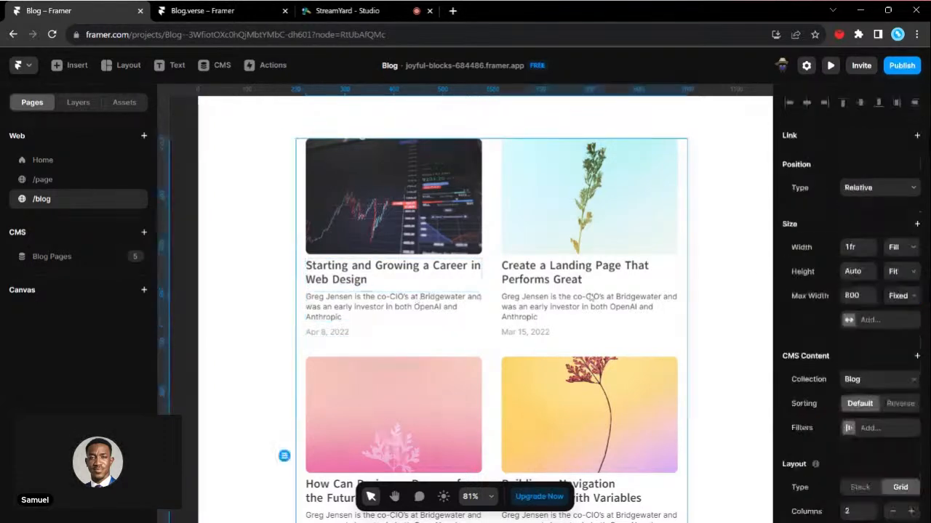
pyautogui.doubleClick(339, 307)
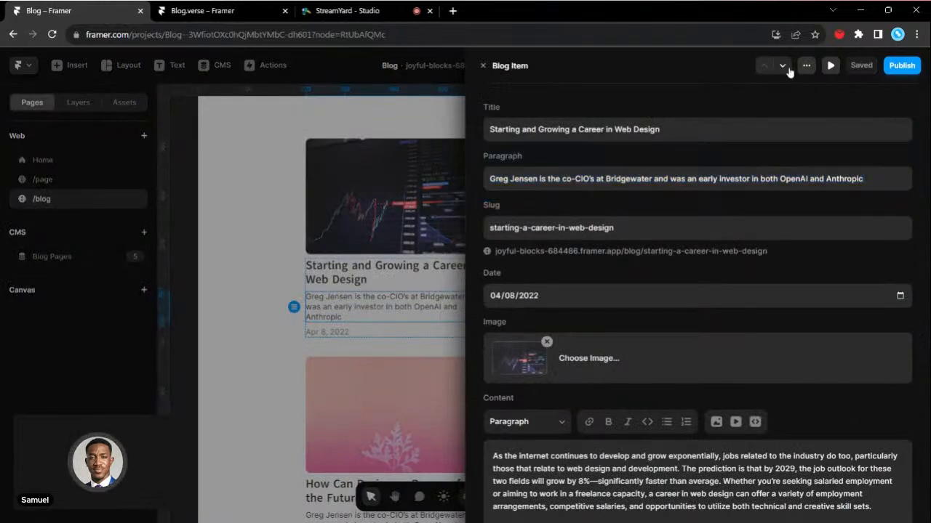
# - Look through the next blog item, "Create a Landing Page That Performs Great", and select its title
pyautogui.click(785, 68)
pyautogui.scroll(-1, 654, 233)
pyautogui.scroll(1, 654, 233)
pyautogui.click(575, 130)
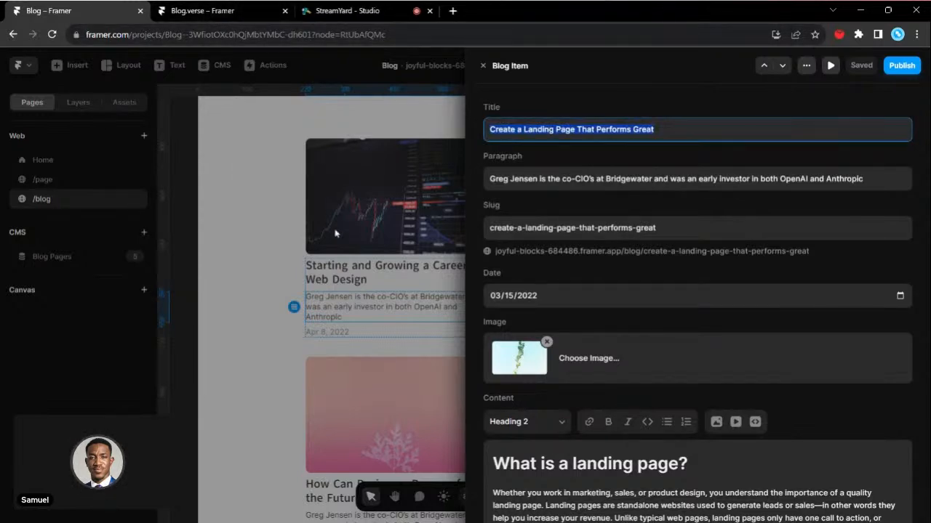
# - Set the first blog item's title to "The Future Of Artificial Intelligence In Investing", copied from the matching card in the Blog.verse project
pyautogui.click(218, 12)
pyautogui.scroll(-1, 397, 326)
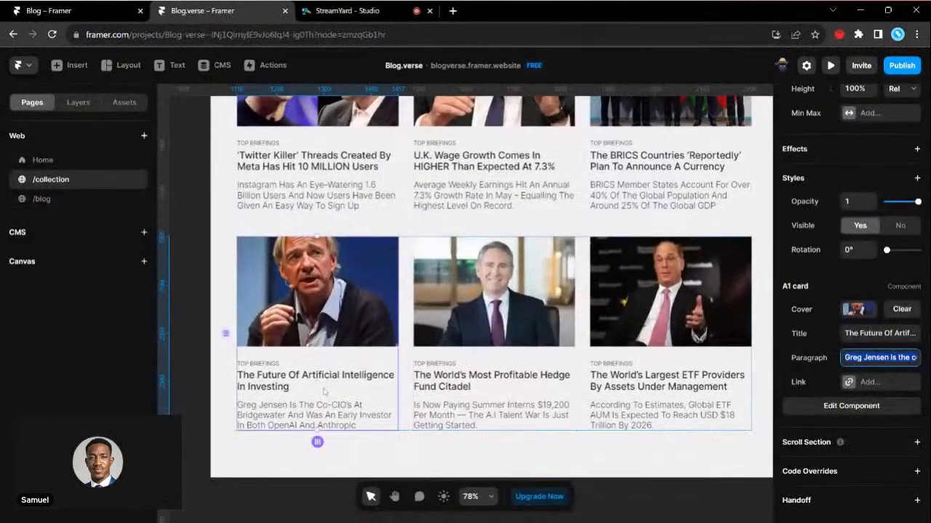
pyautogui.click(879, 334)
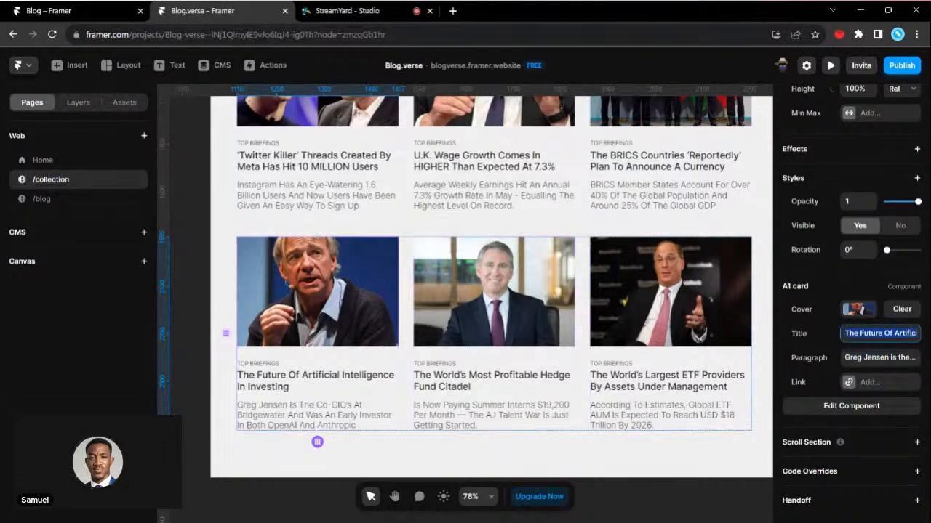
pyautogui.click(49, 11)
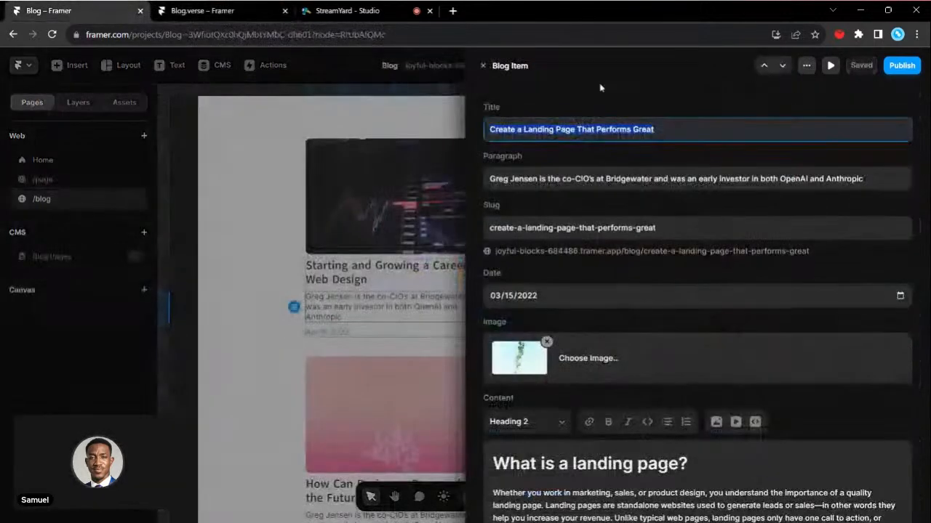
pyautogui.click(765, 70)
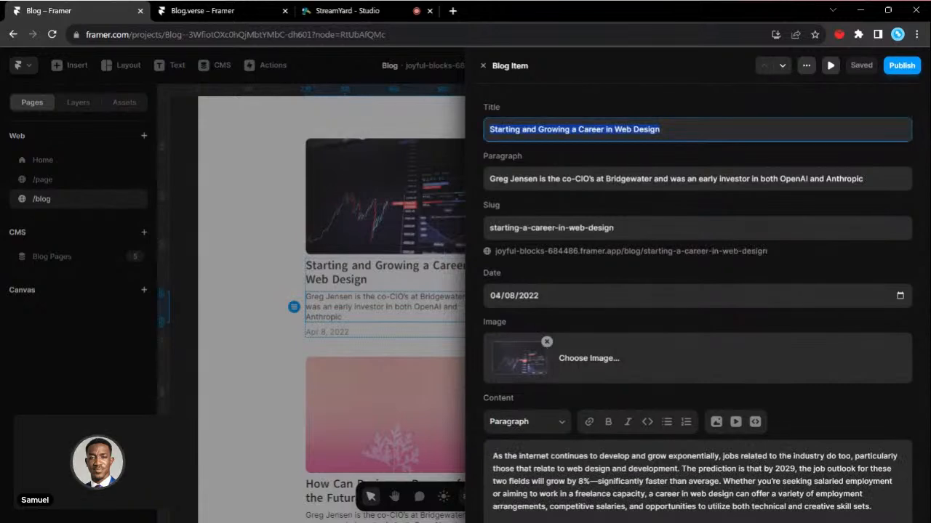
pyautogui.write('The Future Of Artificial Intelligence In Investing')
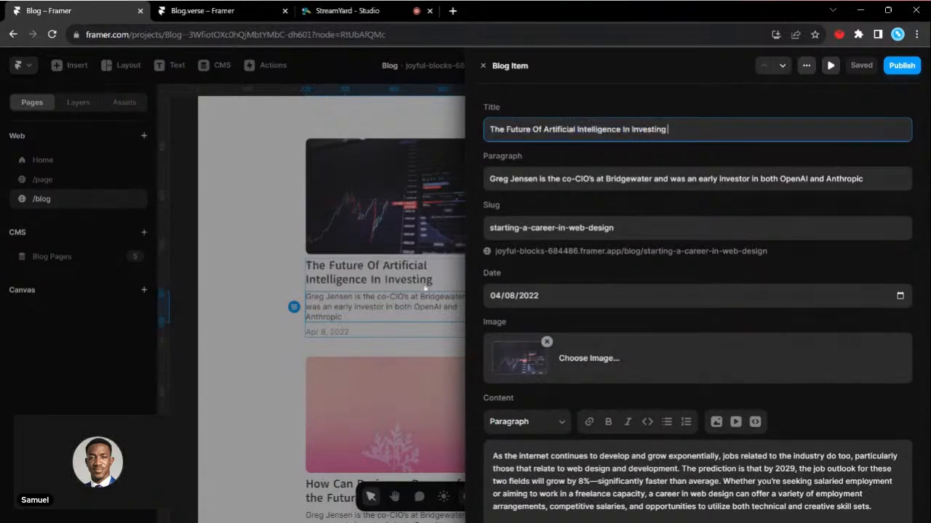
# - Search the web for "topuniverse blog" in a new browser tab and open the Top Universe blog
pyautogui.scroll(-5, 540, 274)
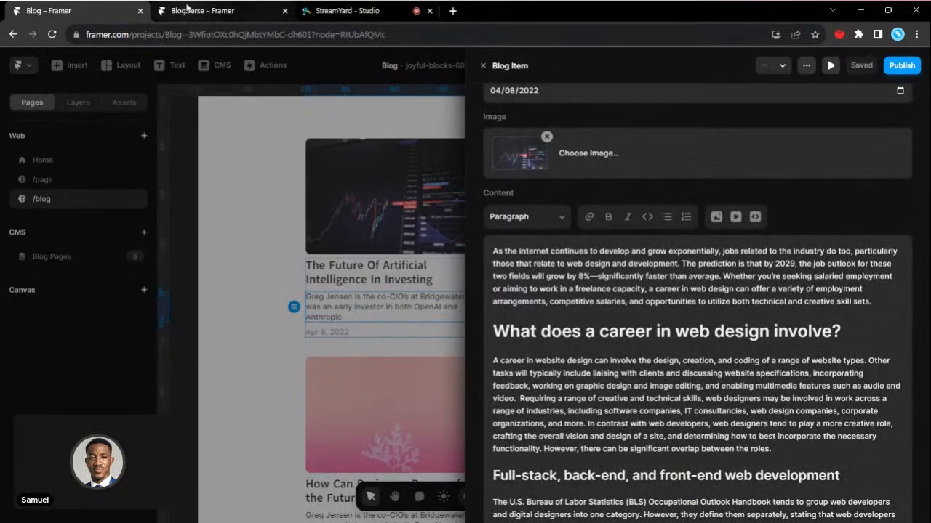
pyautogui.click(452, 11)
pyautogui.write('topuniverse blog')
pyautogui.press('Return')
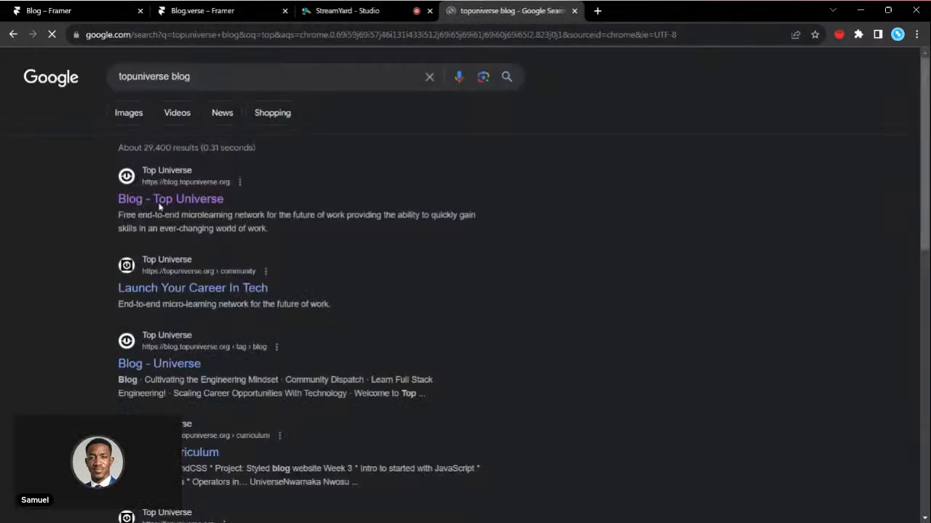
pyautogui.click(153, 205)
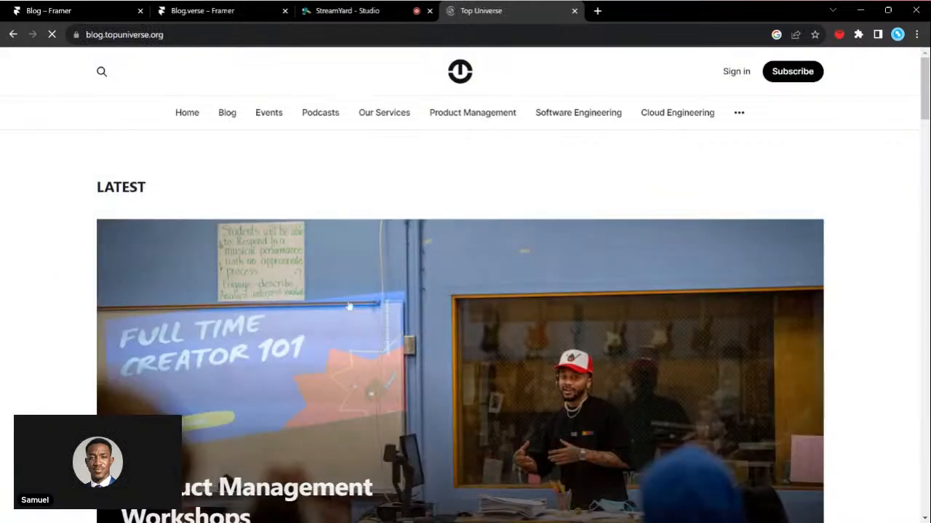
# - Open the "Learn Full Stack Engineering!" article and copy its body text from the introduction through the closing italic sentence
pyautogui.scroll(-6, 347, 303)
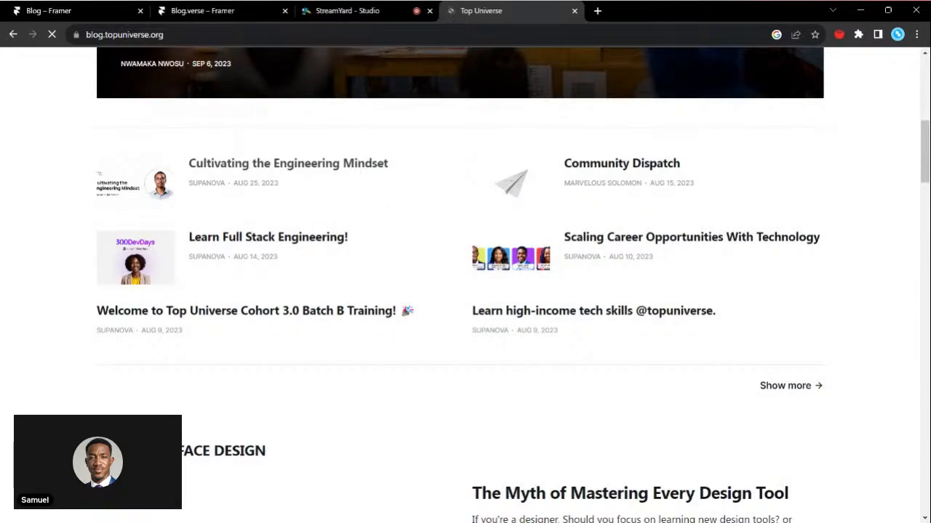
pyautogui.scroll(-6, 379, 232)
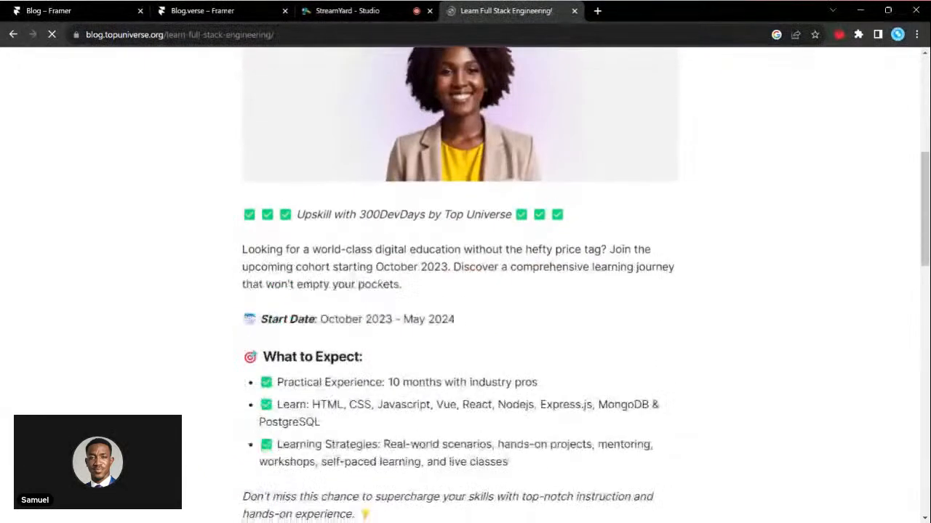
pyautogui.scroll(-1, 460, 284)
pyautogui.moveTo(242, 194); pyautogui.dragTo(375, 212)
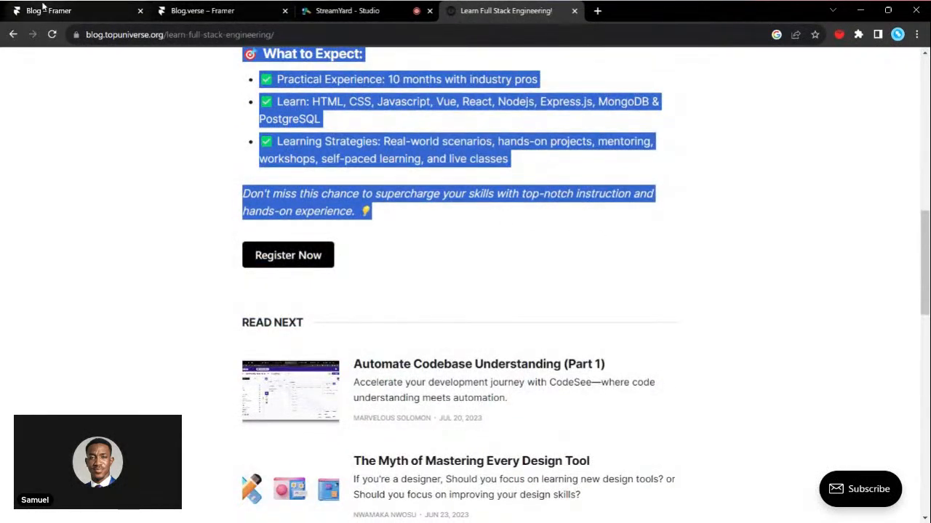
# - Return to the Blog project, replace the first item's whole content with the copied article text and view its image options
pyautogui.click(44, 7)
pyautogui.scroll(-3, 654, 363)
pyautogui.click(646, 402)
pyautogui.hotkey('ctrl', 'a')
pyautogui.hotkey('ctrl', 'v')
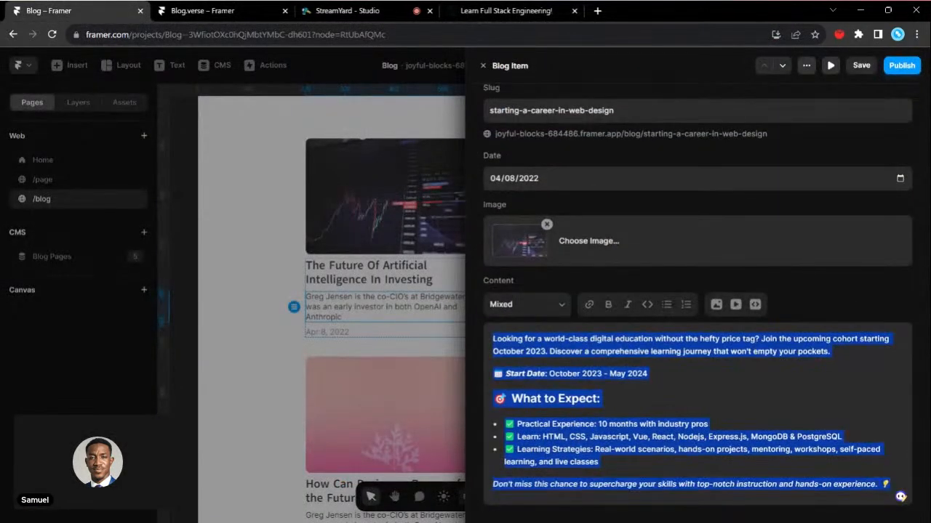
pyautogui.click(708, 247)
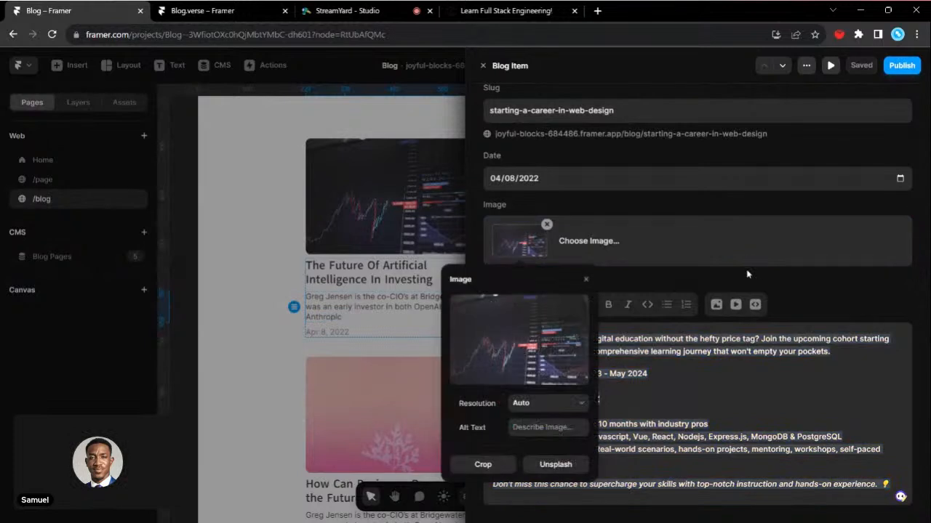
pyautogui.click(771, 291)
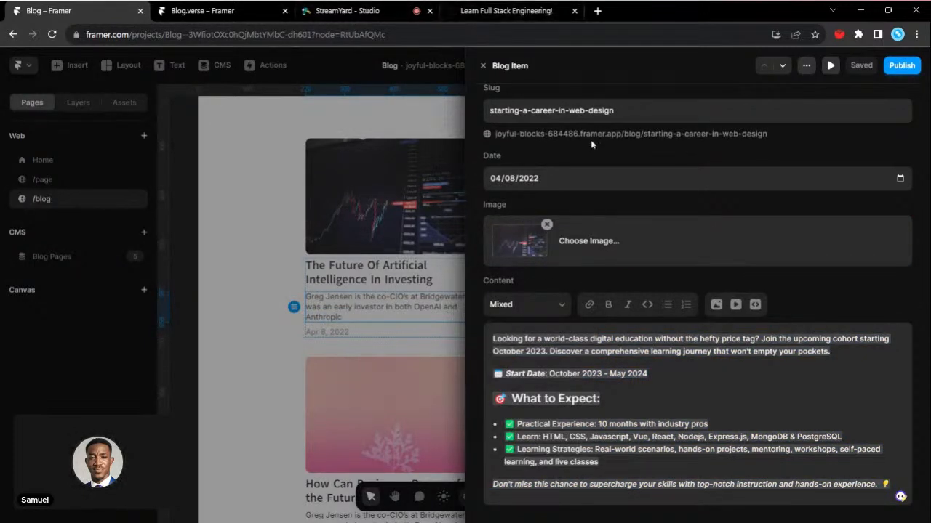
# - Move to the second blog item and replace its whole content with the copied Full Stack Engineering article text
pyautogui.hotkey('ctrl', 'a')
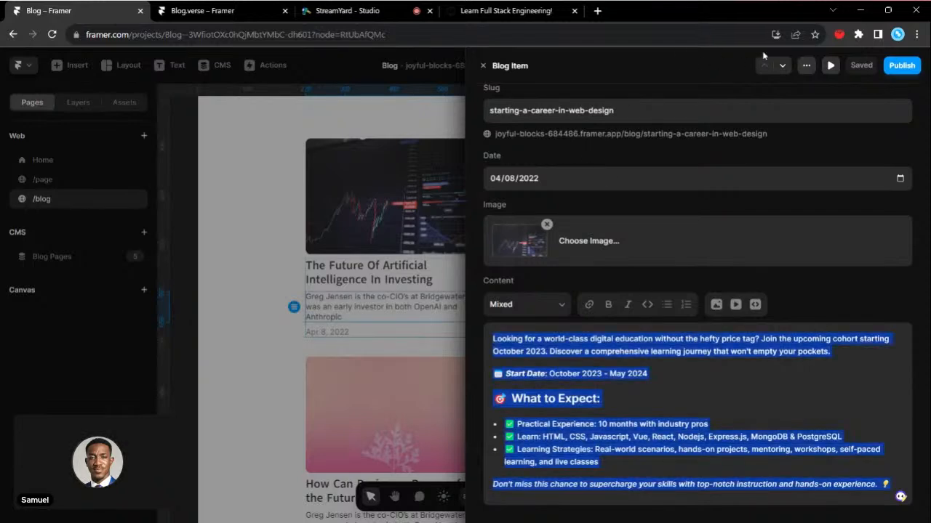
pyautogui.click(783, 65)
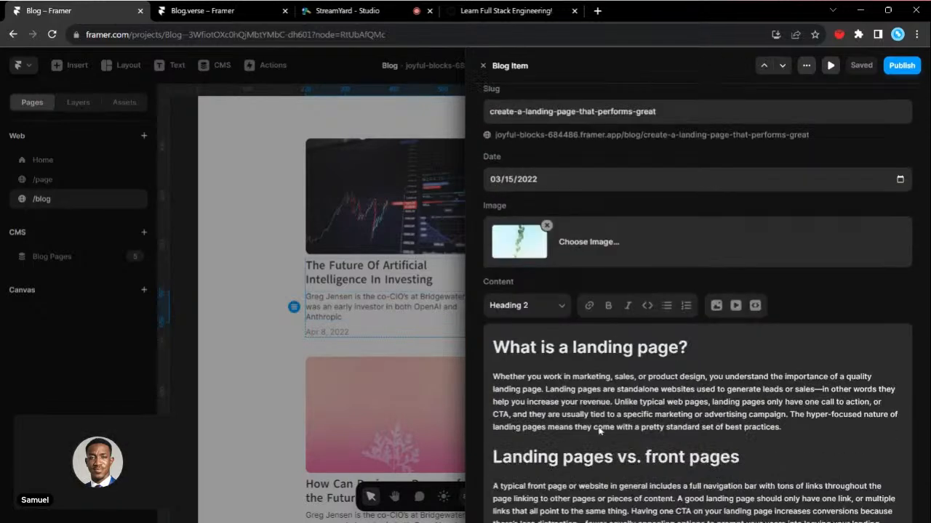
pyautogui.click(598, 430)
pyautogui.scroll(-1, 598, 430)
pyautogui.hotkey('ctrl', 'a')
pyautogui.hotkey('ctrl', 'v')
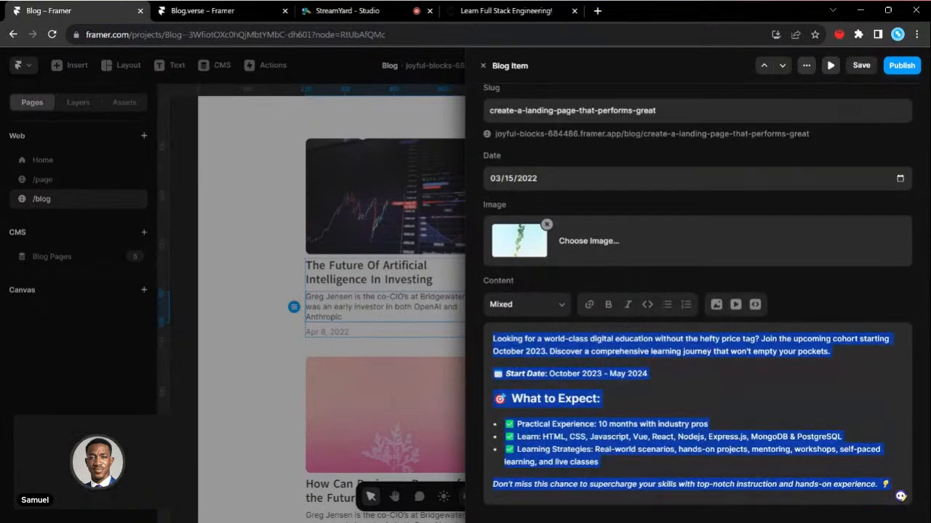
pyautogui.click(637, 374)
pyautogui.doubleClick(571, 374)
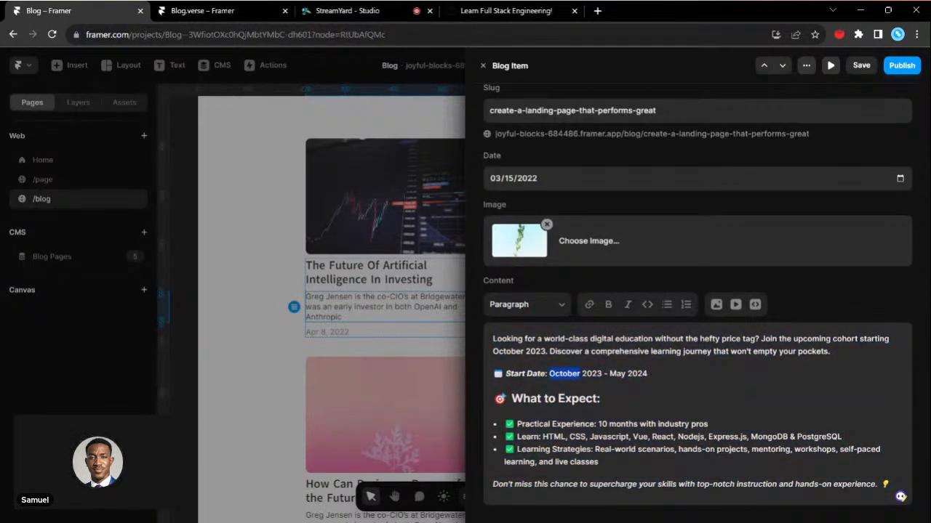
# - Set the second blog item's title to "Learn Full Stack Engineering!", copied from the article's headline on the Top Universe blog
pyautogui.scroll(2, 613, 131)
pyautogui.click(479, 10)
pyautogui.moveTo(243, 211); pyautogui.dragTo(619, 206)
pyautogui.hotkey('ctrl', 'c')
pyautogui.click(49, 10)
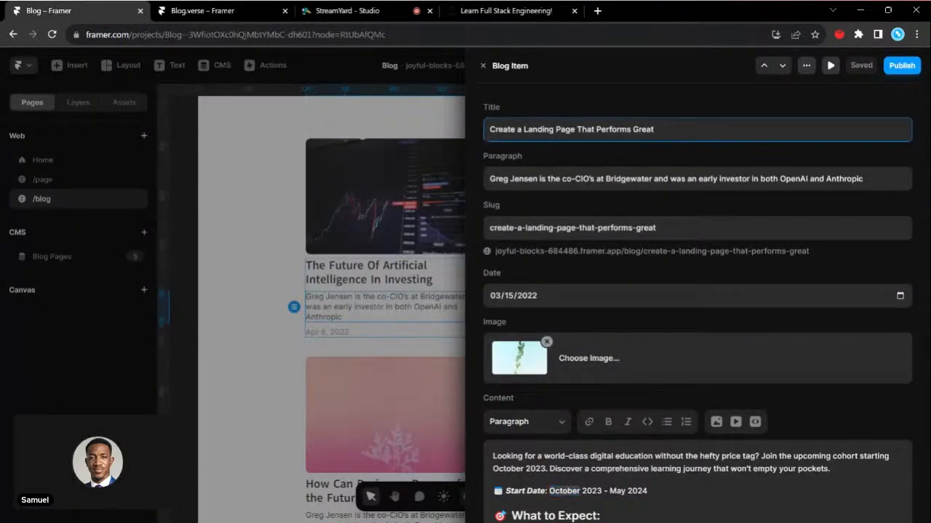
pyautogui.hotkey('ctrl', 'a')
pyautogui.click(544, 130)
pyautogui.hotkey('ctrl', 'a')
pyautogui.hotkey('ctrl', 'v')
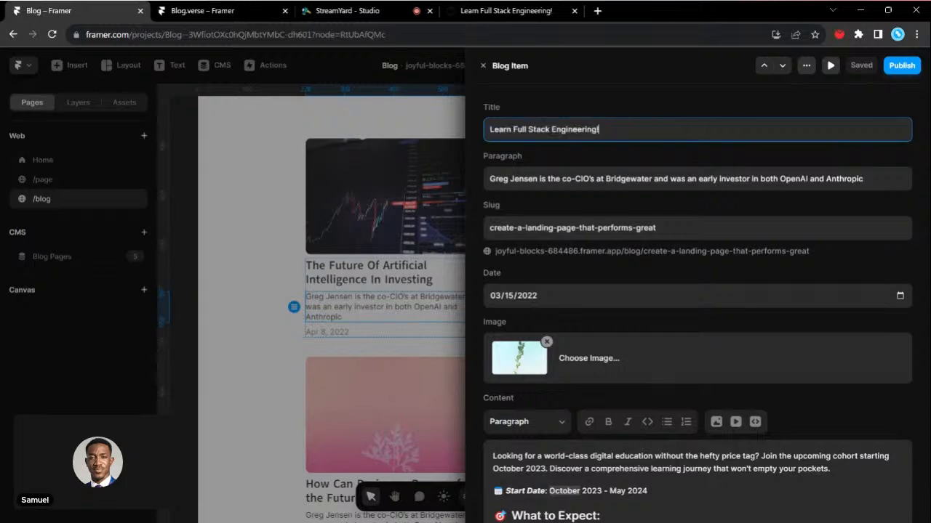
# - Copy the article's subtitle about supercharging your skills and paste it over the second item's Paragraph text
pyautogui.click(491, 11)
pyautogui.moveTo(250, 248); pyautogui.dragTo(211, 251)
pyautogui.hotkey('ctrl', 'c')
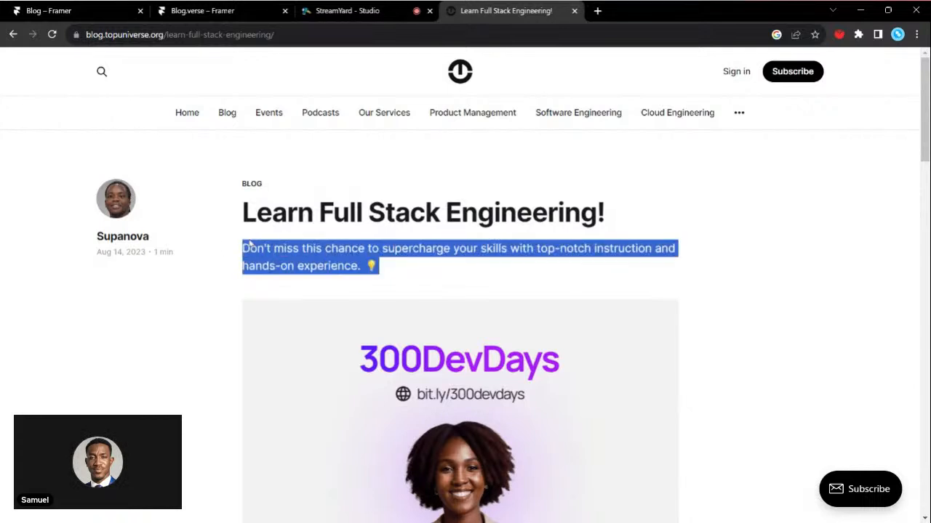
pyautogui.click(109, 10)
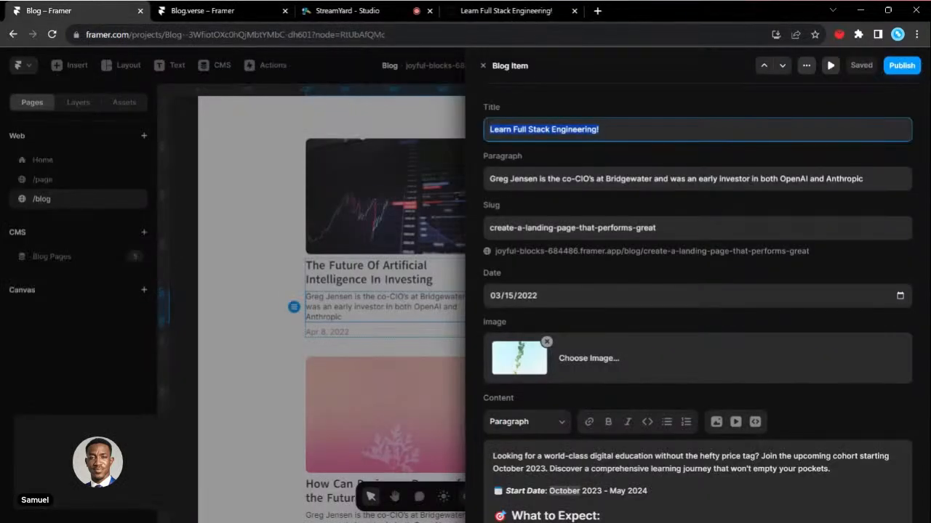
pyautogui.press('Tab')
pyautogui.hotkey('ctrl', 'v')
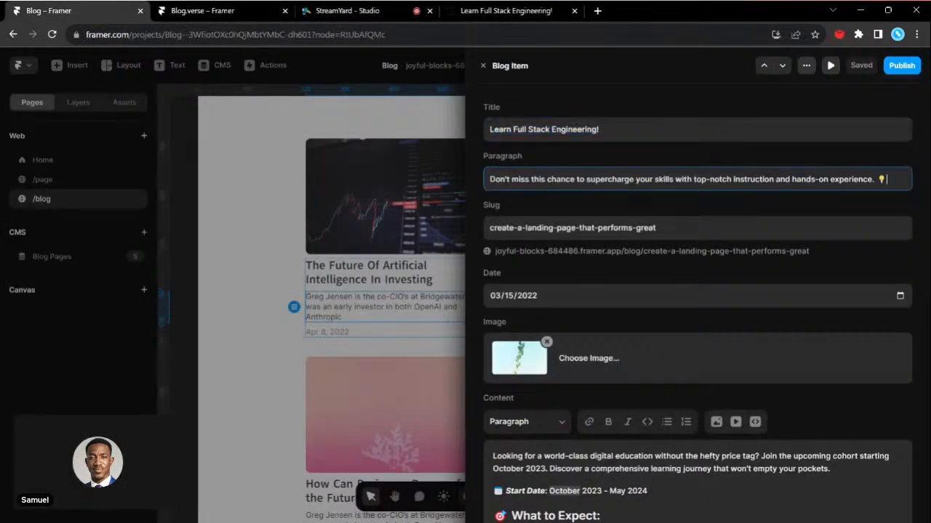
# - Save the article's 300DevDays picture, upload 300devdays-3.png as the second blog item's image and close the item
pyautogui.click(509, 10)
pyautogui.scroll(-1, 465, 291)
pyautogui.scroll(-2, 363, 285)
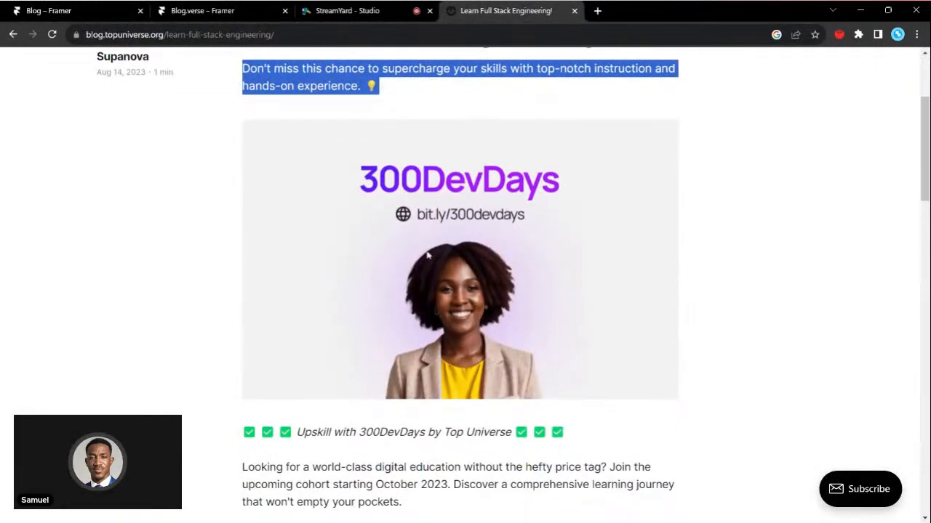
pyautogui.hotkey('alt', 'Tab')
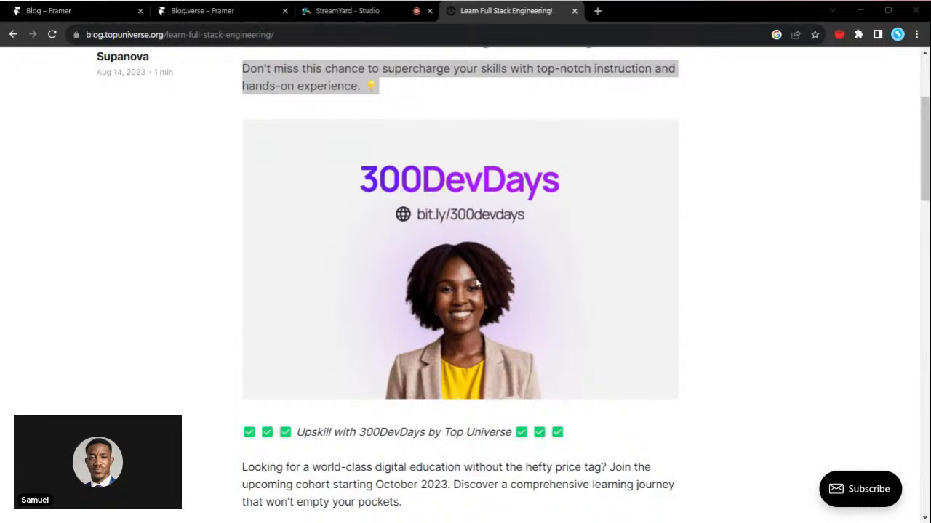
pyautogui.click(95, 12)
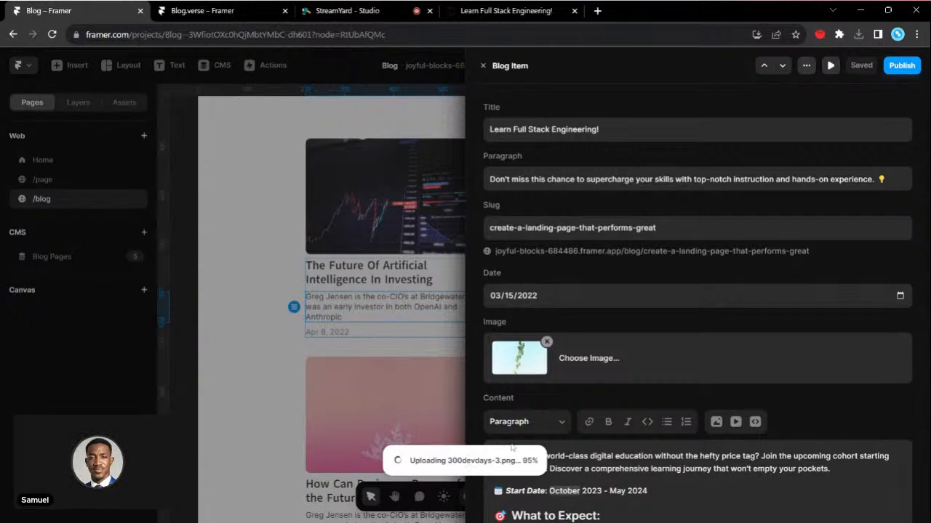
pyautogui.tripleClick(523, 228)
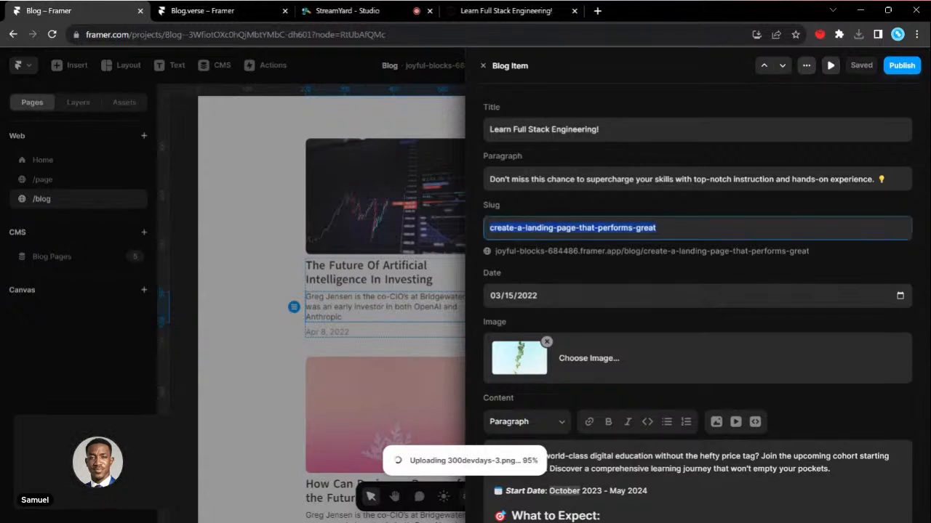
pyautogui.click(550, 265)
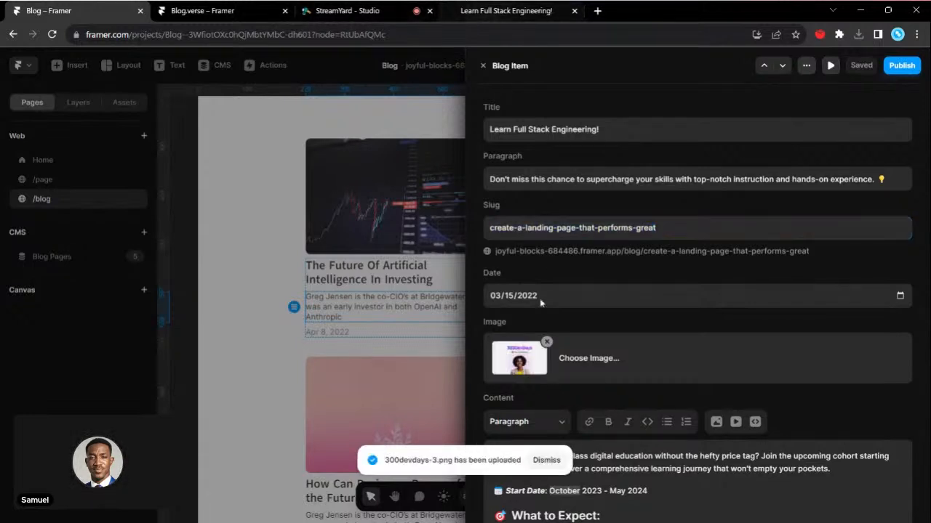
pyautogui.scroll(-1, 538, 308)
pyautogui.scroll(-2, 538, 307)
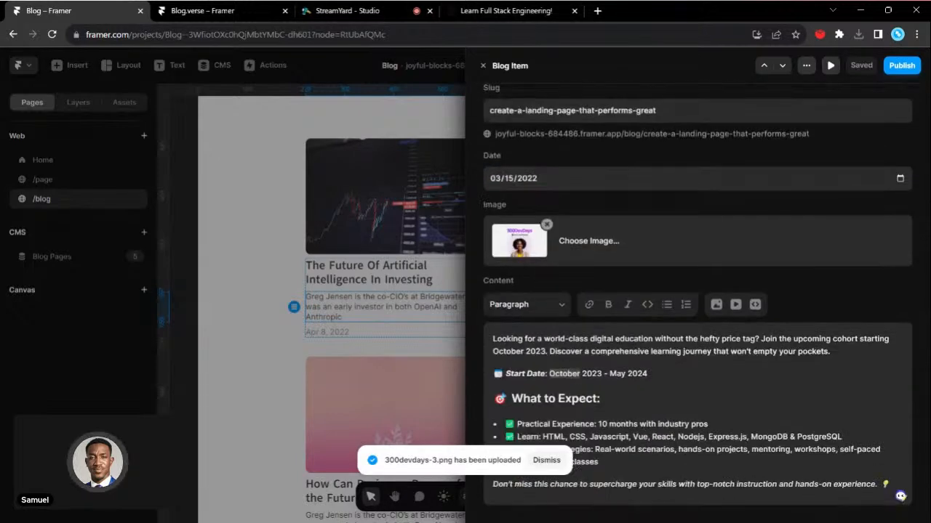
pyautogui.click(480, 66)
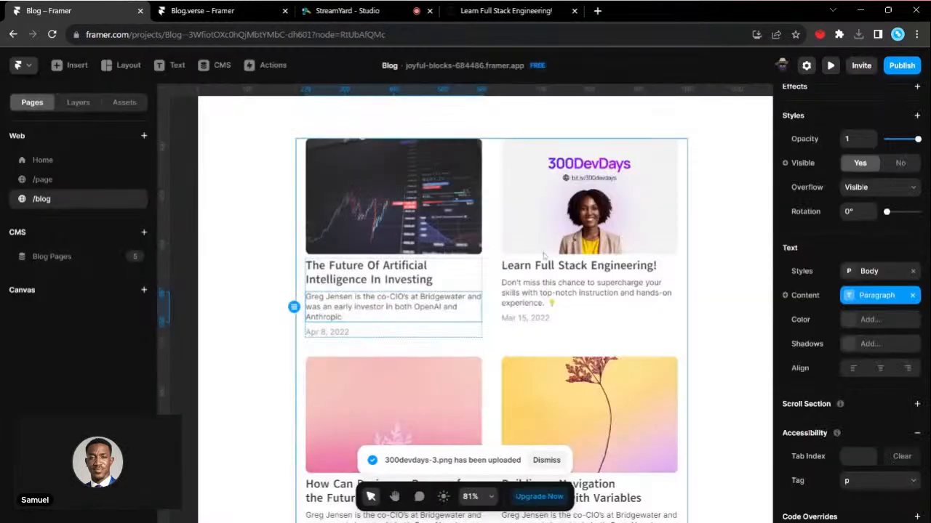
# - View the Blog Pages detail page and switch the previewed item to how-can-designers-prepare-for-the-future
pyautogui.scroll(-3, 543, 255)
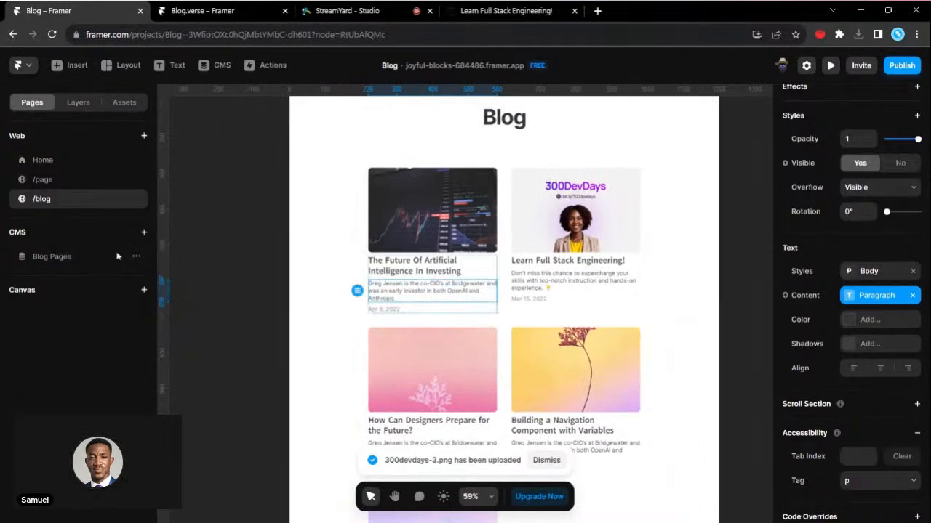
pyautogui.click(116, 256)
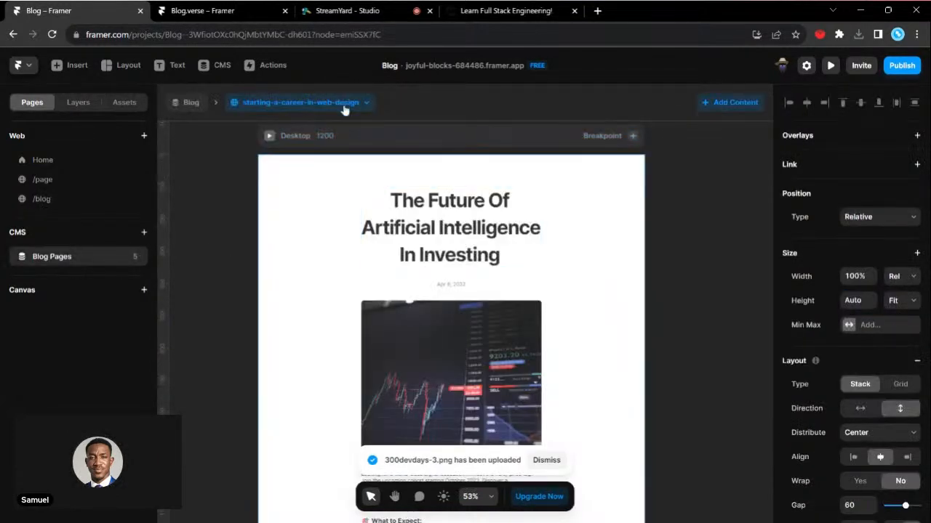
pyautogui.click(345, 106)
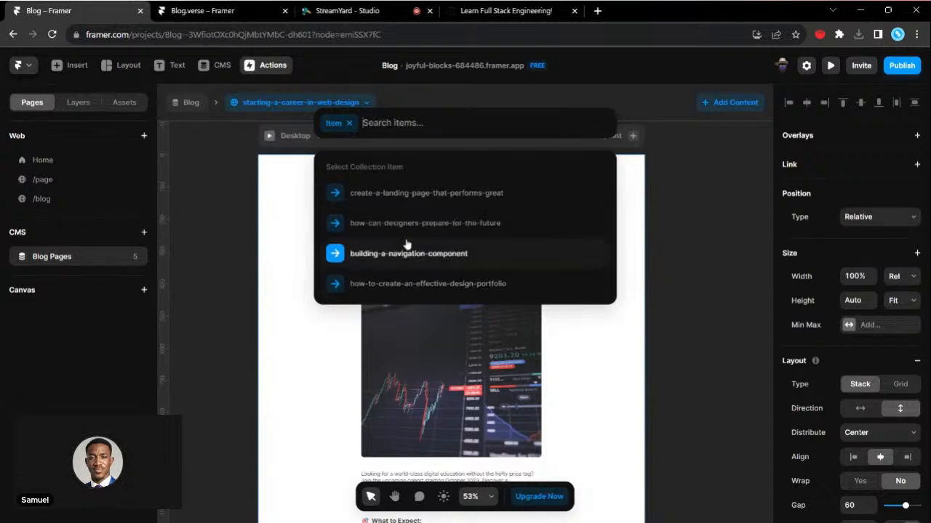
pyautogui.click(407, 224)
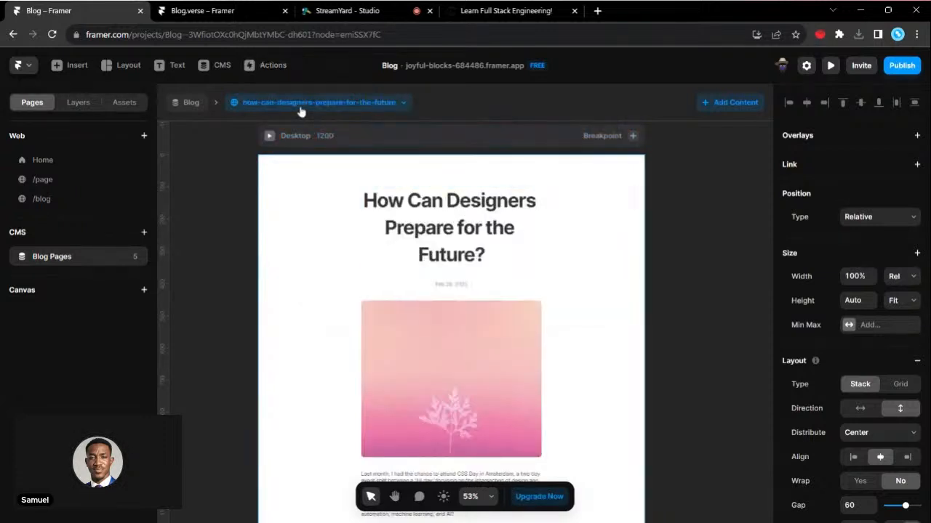
# - Search the collection items and the general actions for "lea" to find the Learn Full Stack Engineering item, and close the search
pyautogui.click(301, 109)
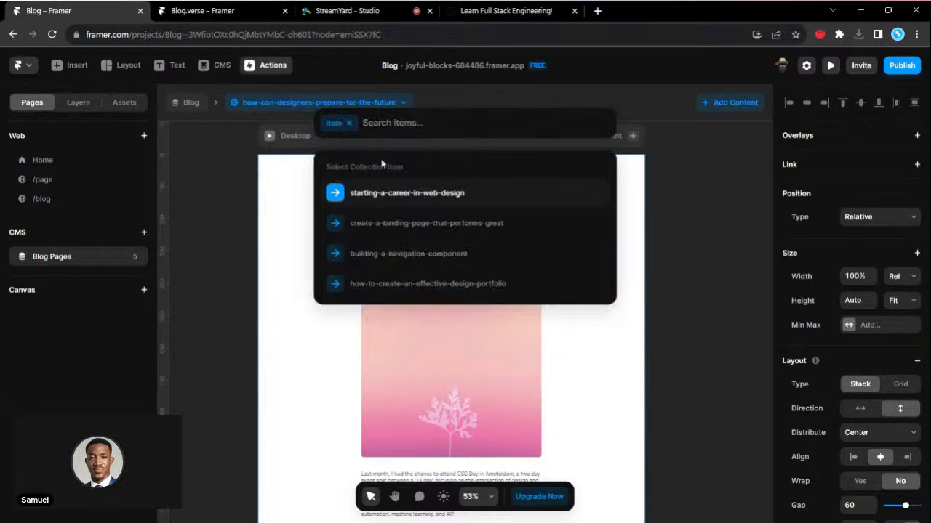
pyautogui.write('lea')
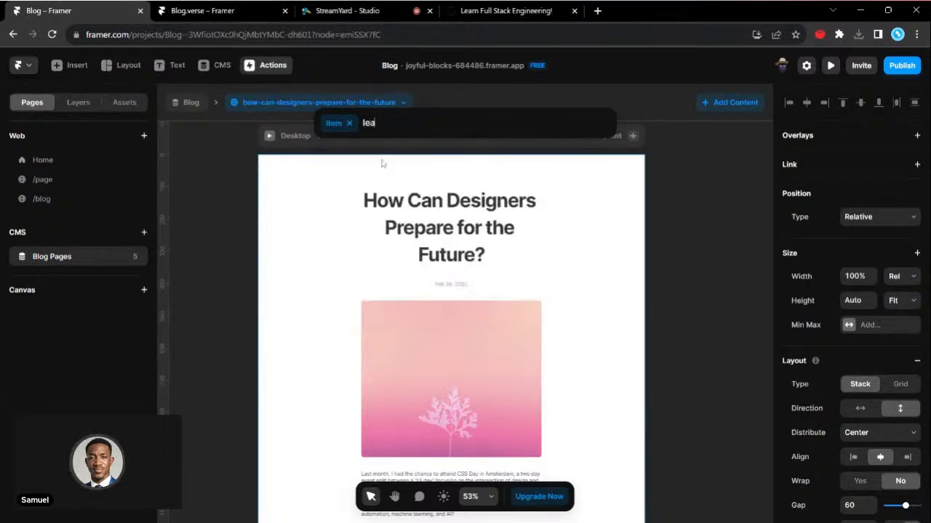
pyautogui.press('BackSpace')
pyautogui.press('BackSpace')
pyautogui.press('BackSpace')
pyautogui.press('BackSpace')
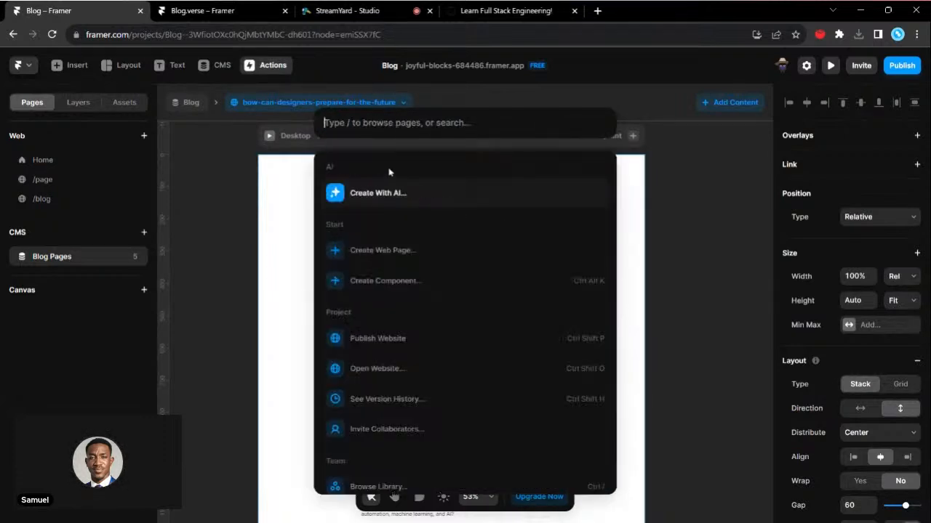
pyautogui.write('lear')
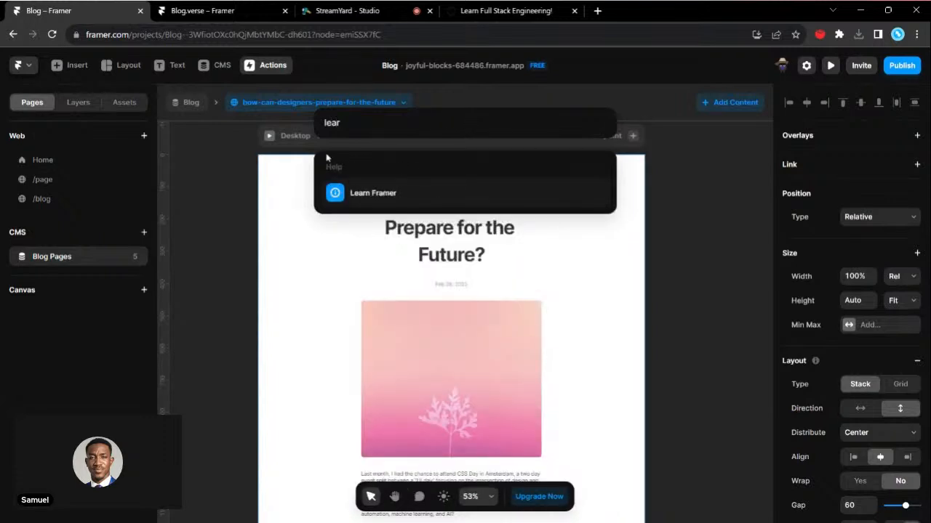
pyautogui.press('BackSpace')
pyautogui.press('BackSpace')
pyautogui.press('BackSpace')
pyautogui.press('BackSpace')
pyautogui.click(185, 206)
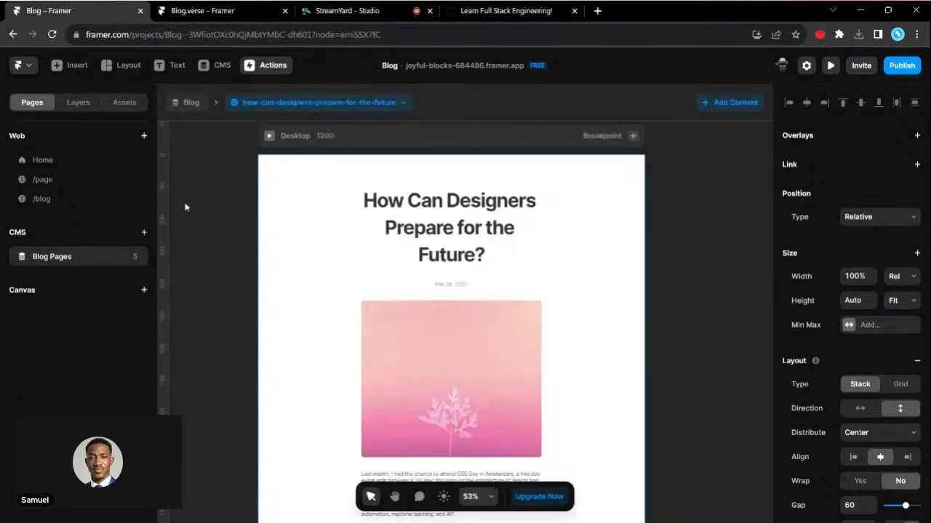
# - Inspect the /blog page's collection list and the Blog Pages options, reopen the detail page and switch to the Top Universe article
pyautogui.click(45, 200)
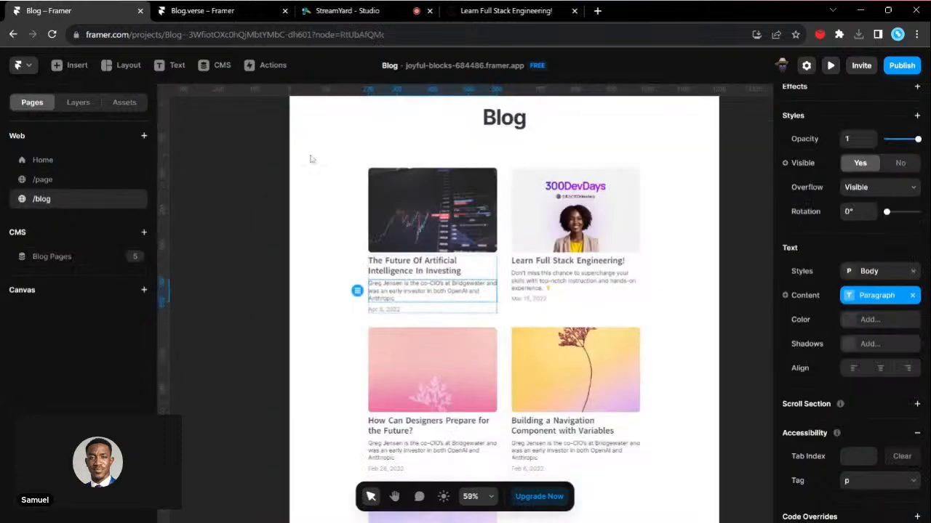
pyautogui.click(622, 266)
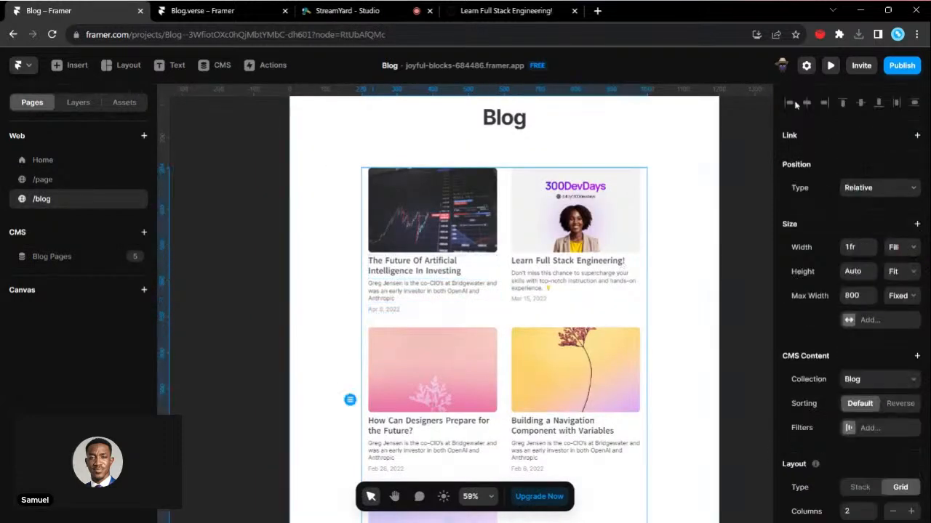
pyautogui.click(135, 259)
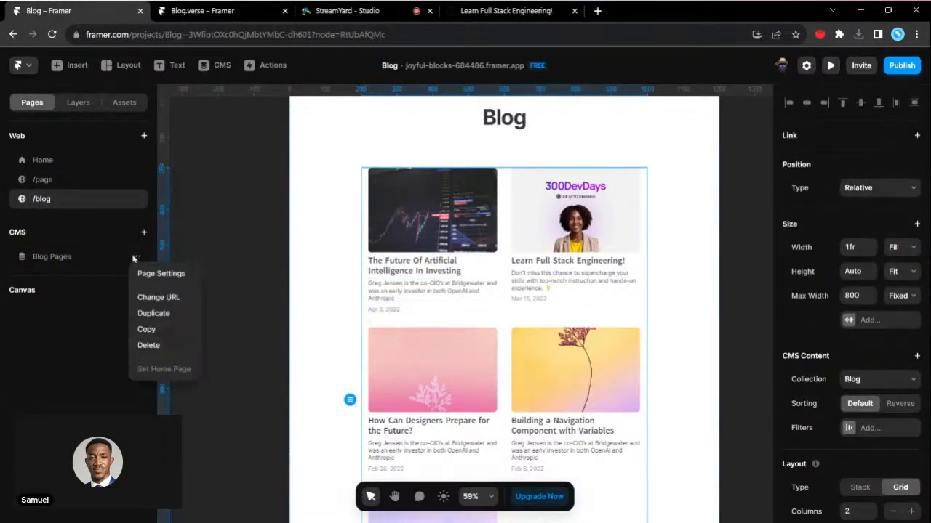
pyautogui.click(61, 260)
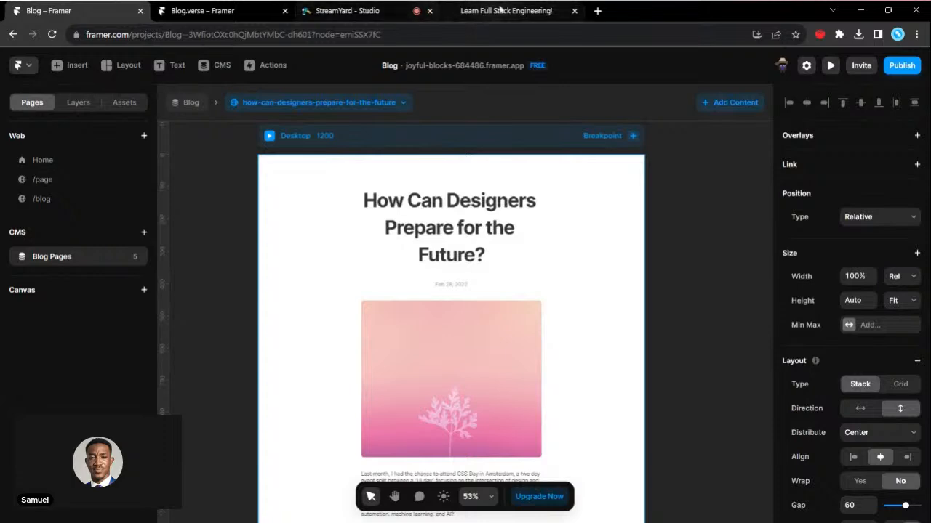
pyautogui.click(509, 10)
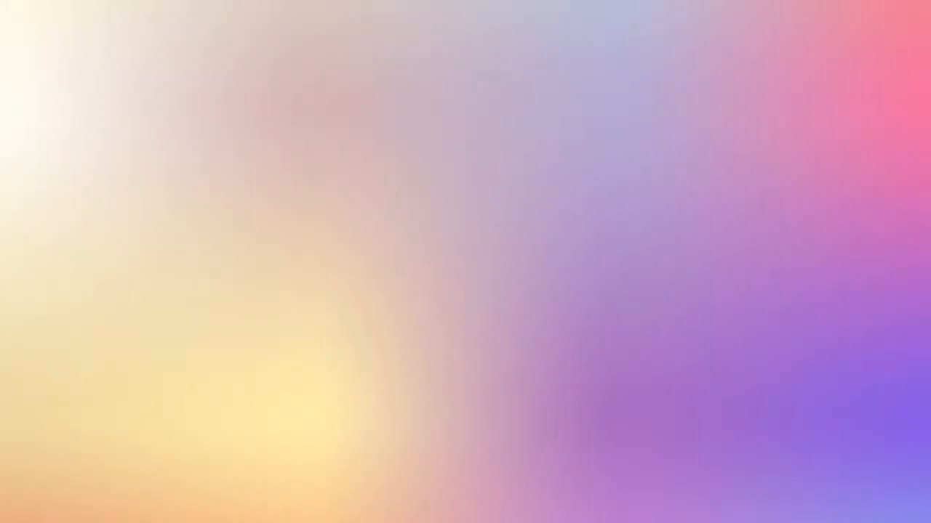